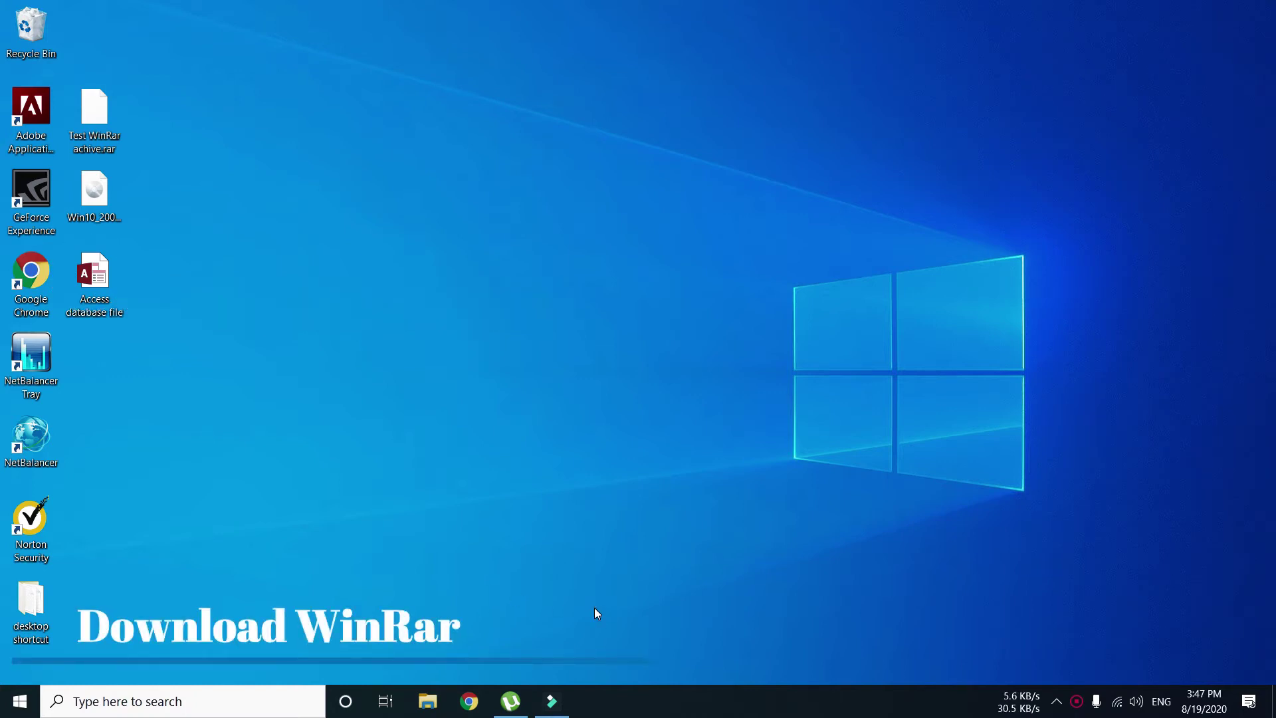
# - Search Google in Chrome for 'winrar download'
pyautogui.click(469, 699)
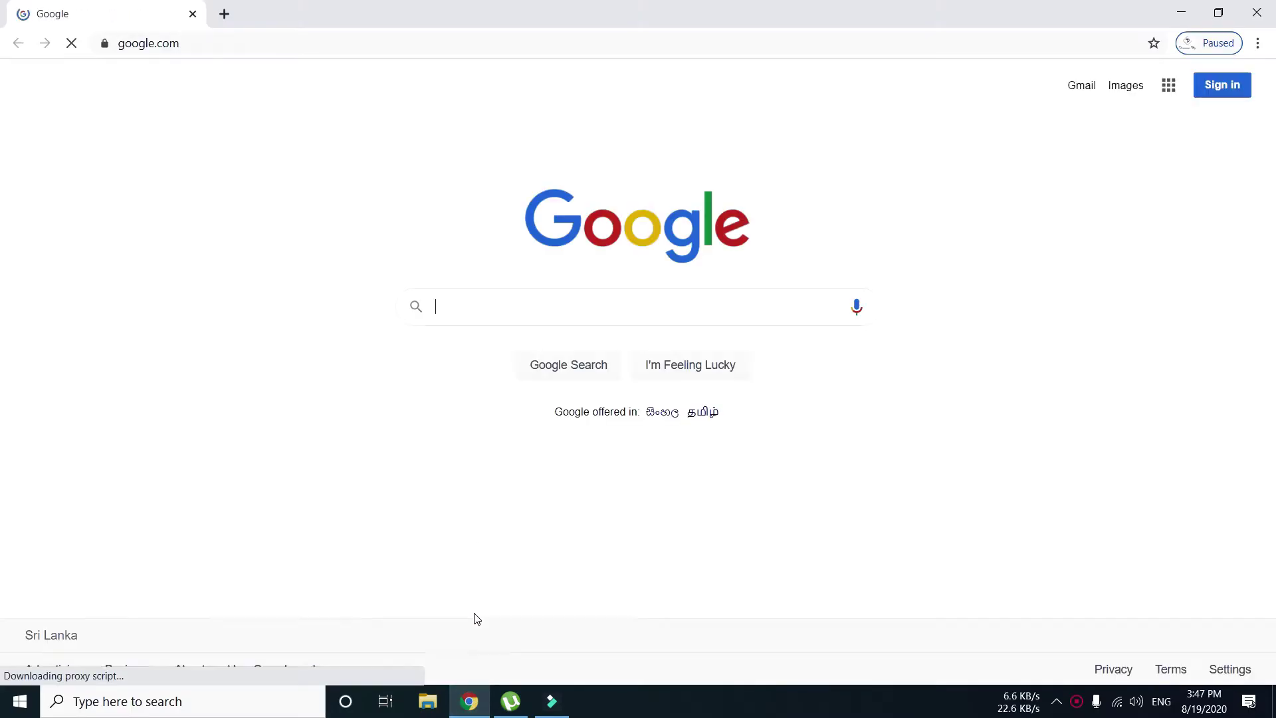
pyautogui.click(467, 311)
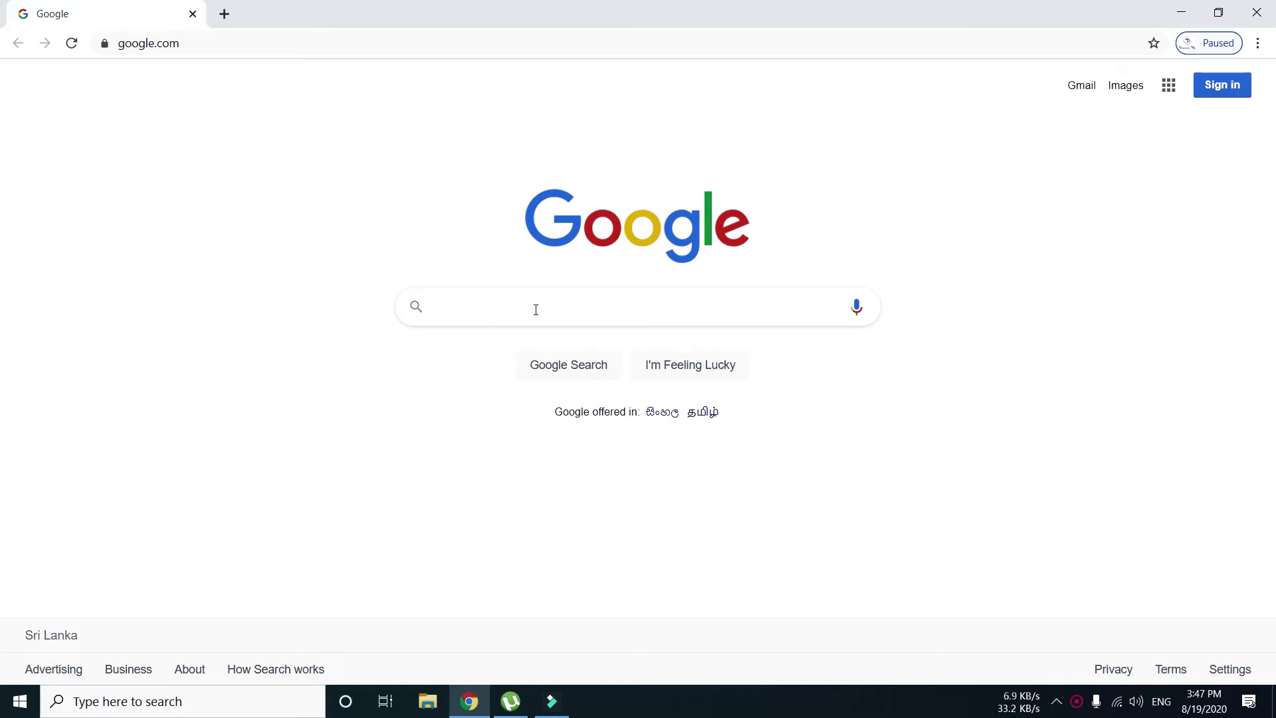
pyautogui.write('win')
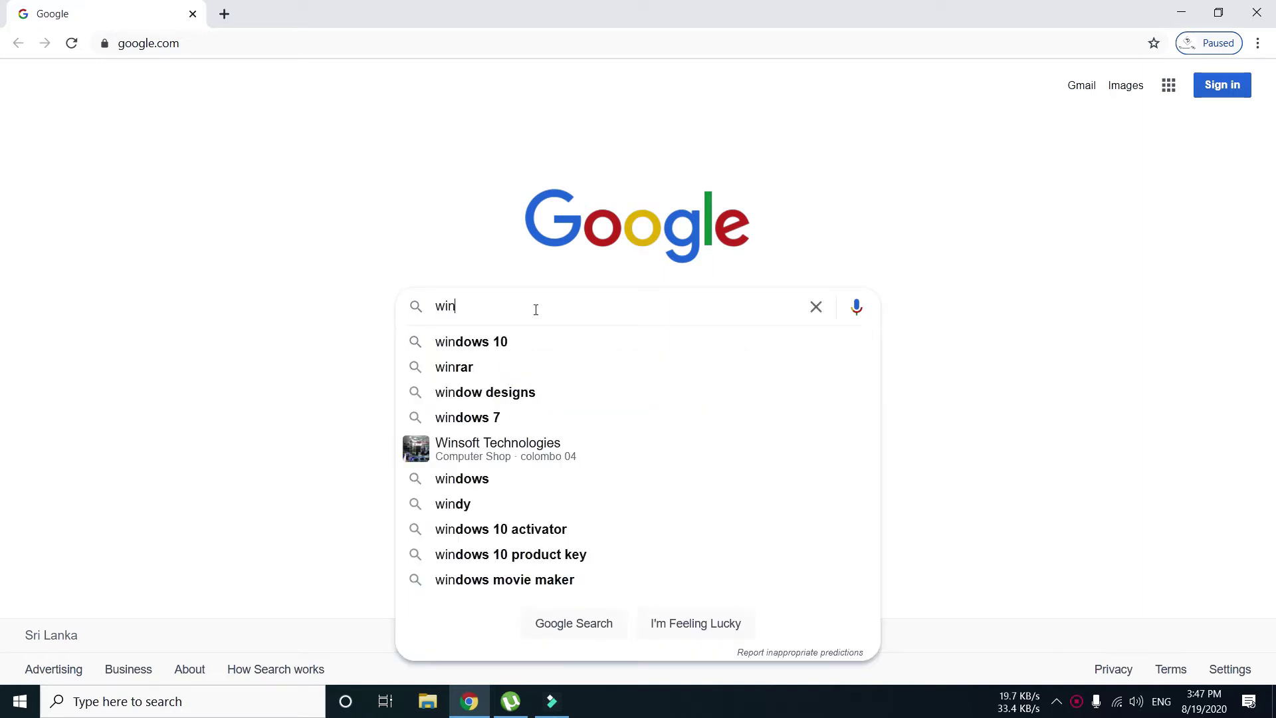
pyautogui.write('rar download')
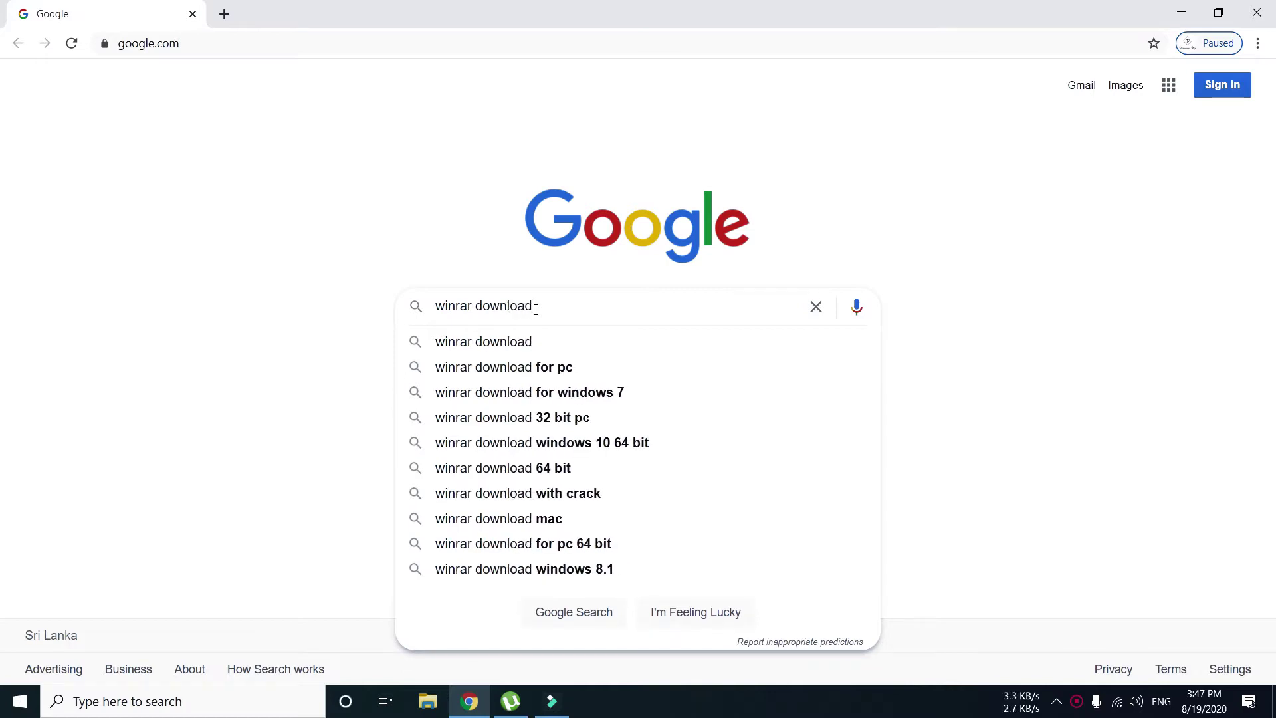
pyautogui.press('Return')
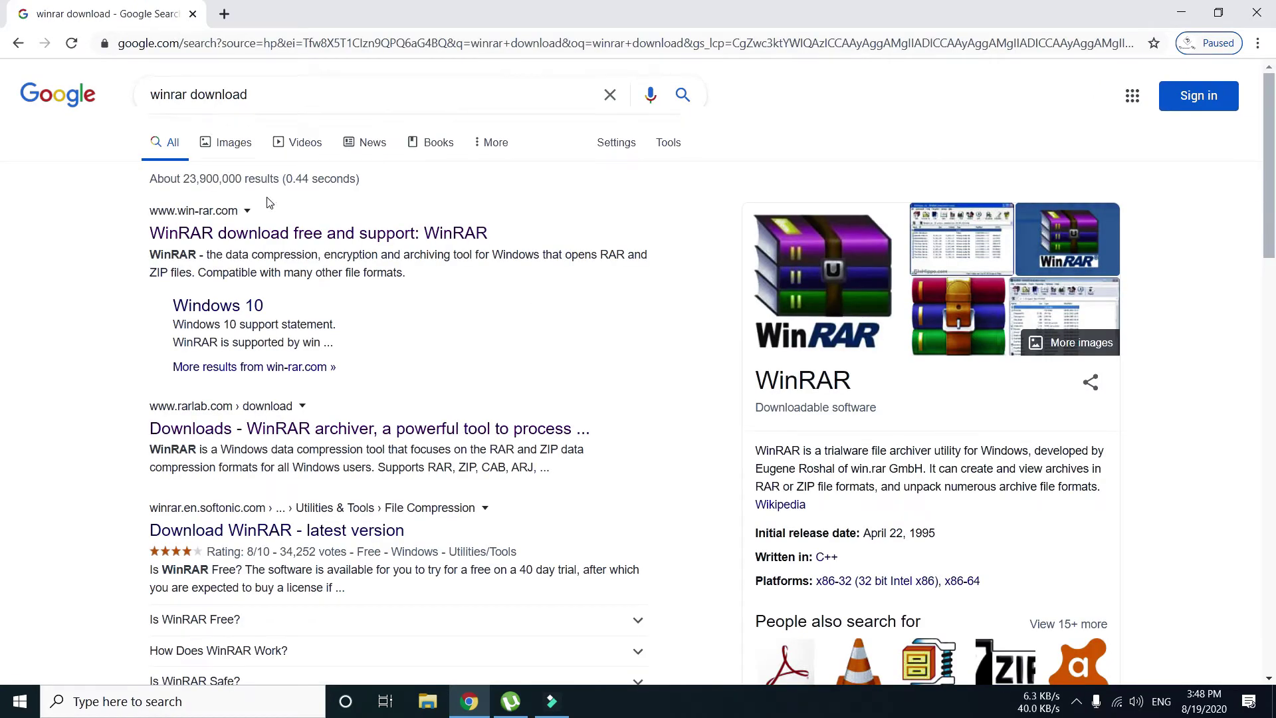
# - Open the official win-rar.com result and go to its Download WinRAR page
pyautogui.click(464, 236)
pyautogui.click(152, 234)
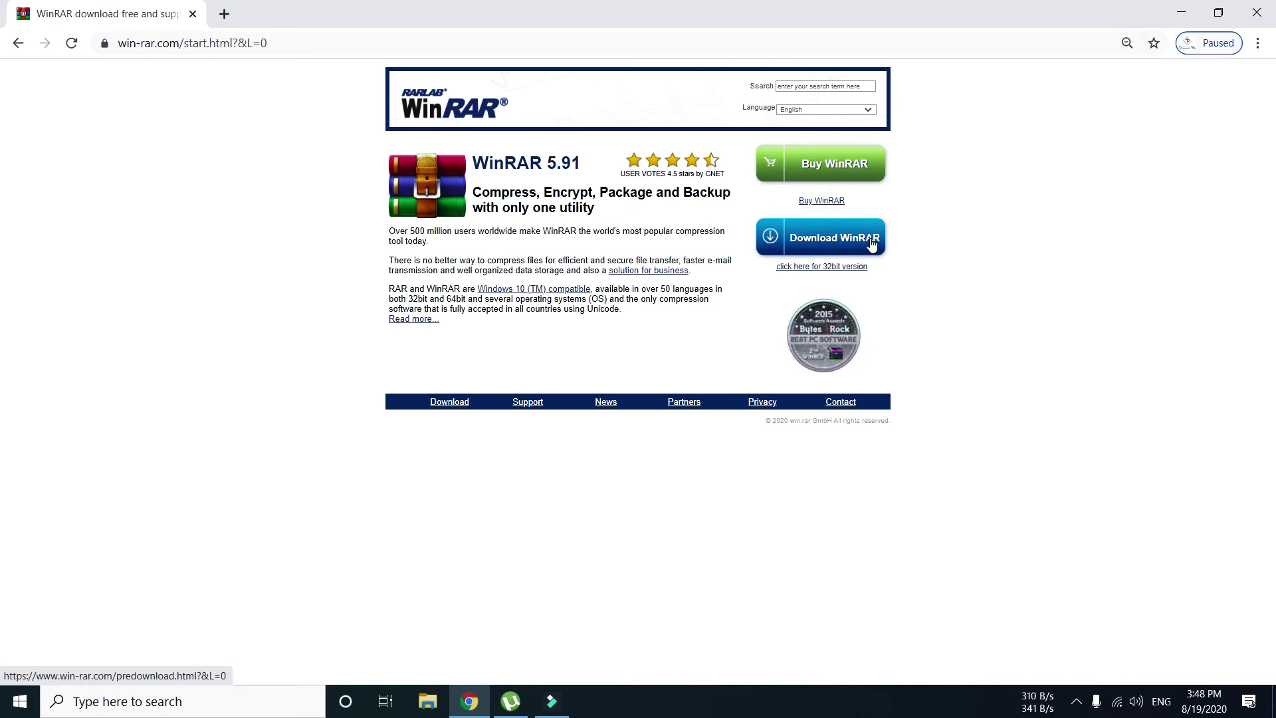
pyautogui.click(808, 243)
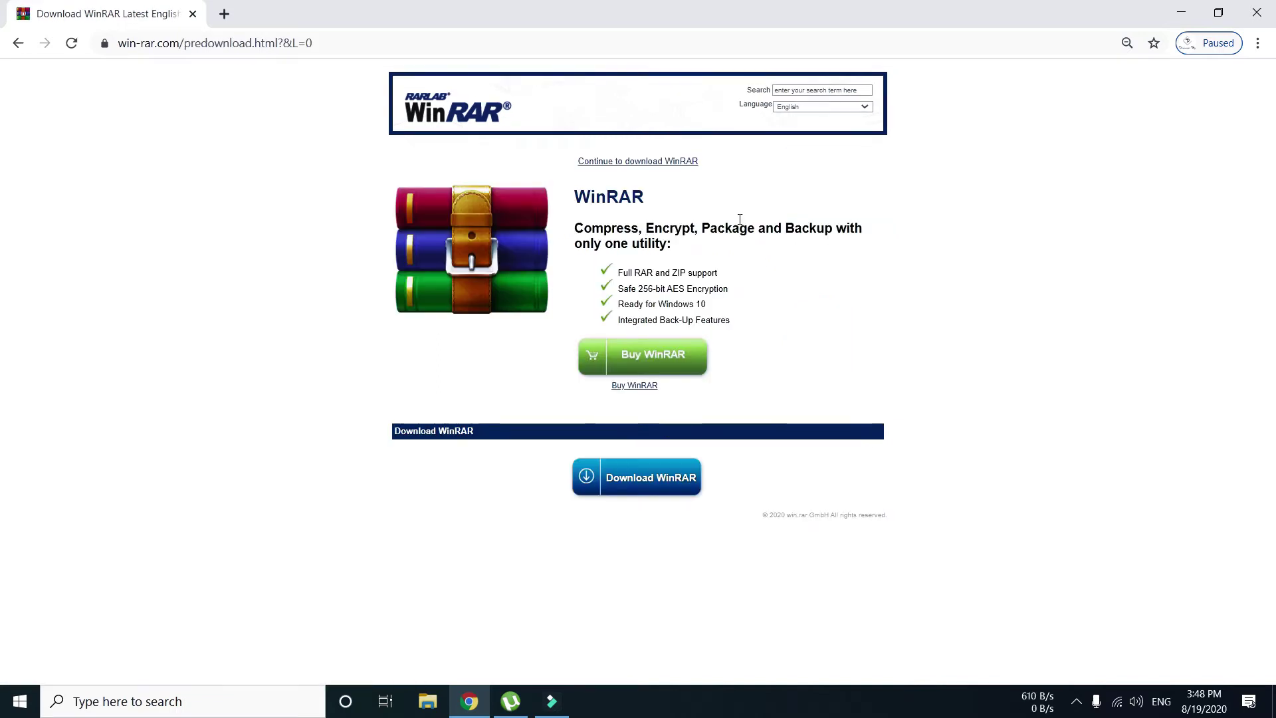
# - Save winrar-x64-591.exe to Downloads, open it from the download bar, and close Chrome
pyautogui.click(628, 163)
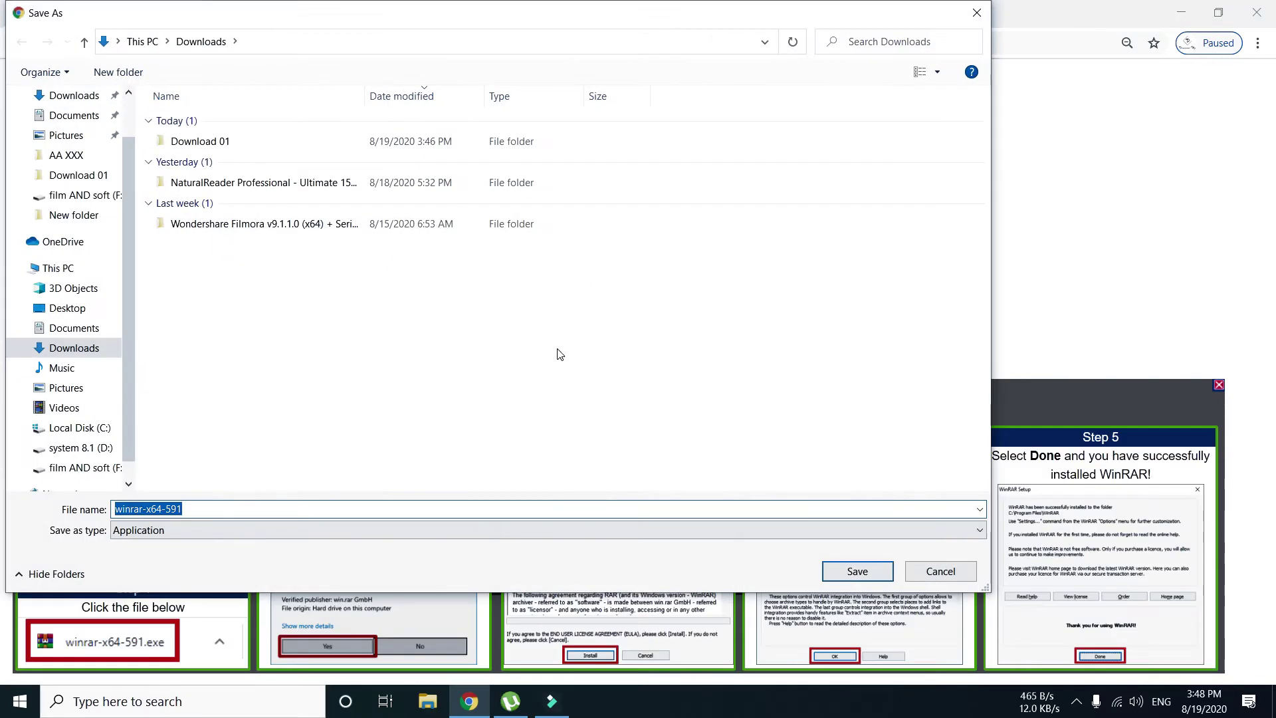
pyautogui.click(184, 512)
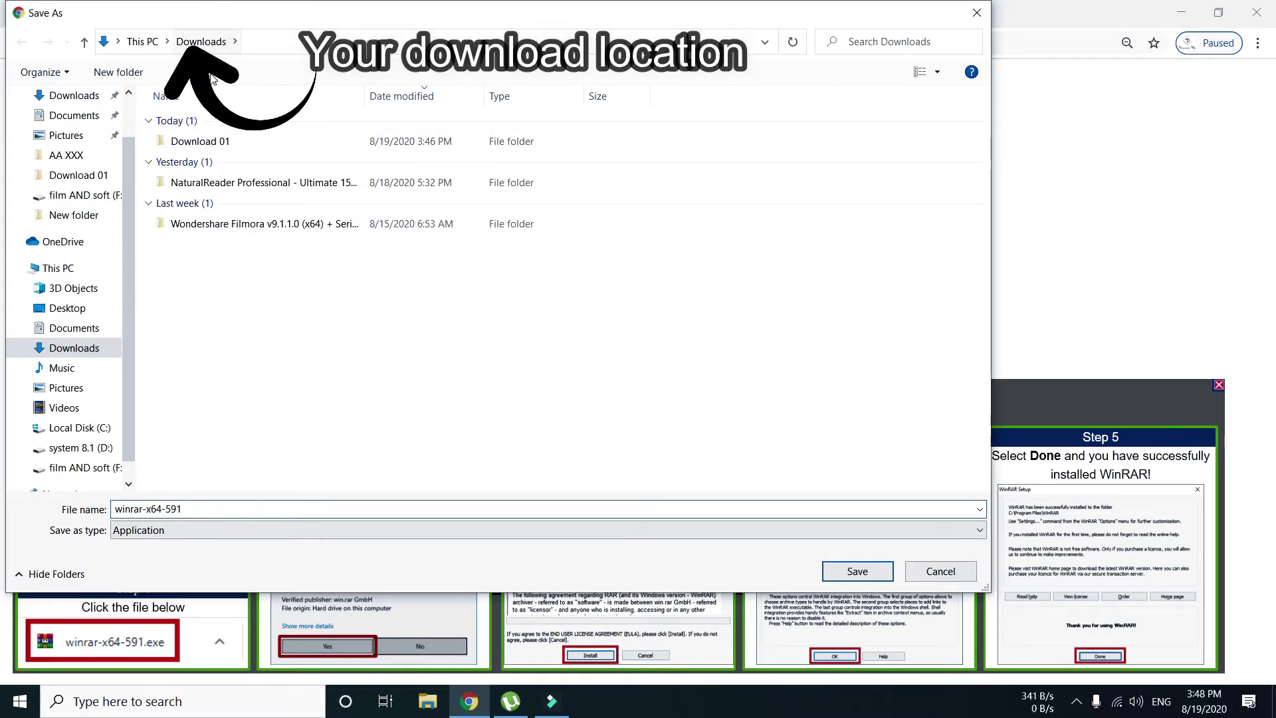
pyautogui.click(847, 573)
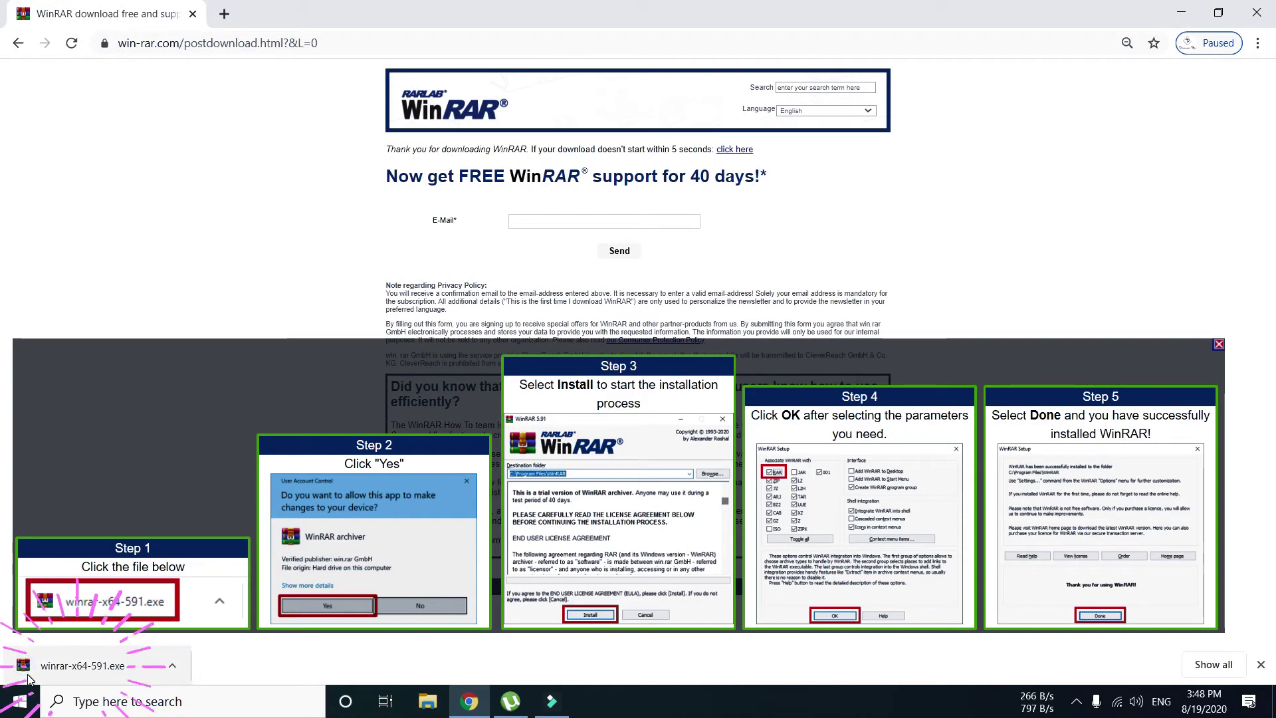
pyautogui.click(120, 670)
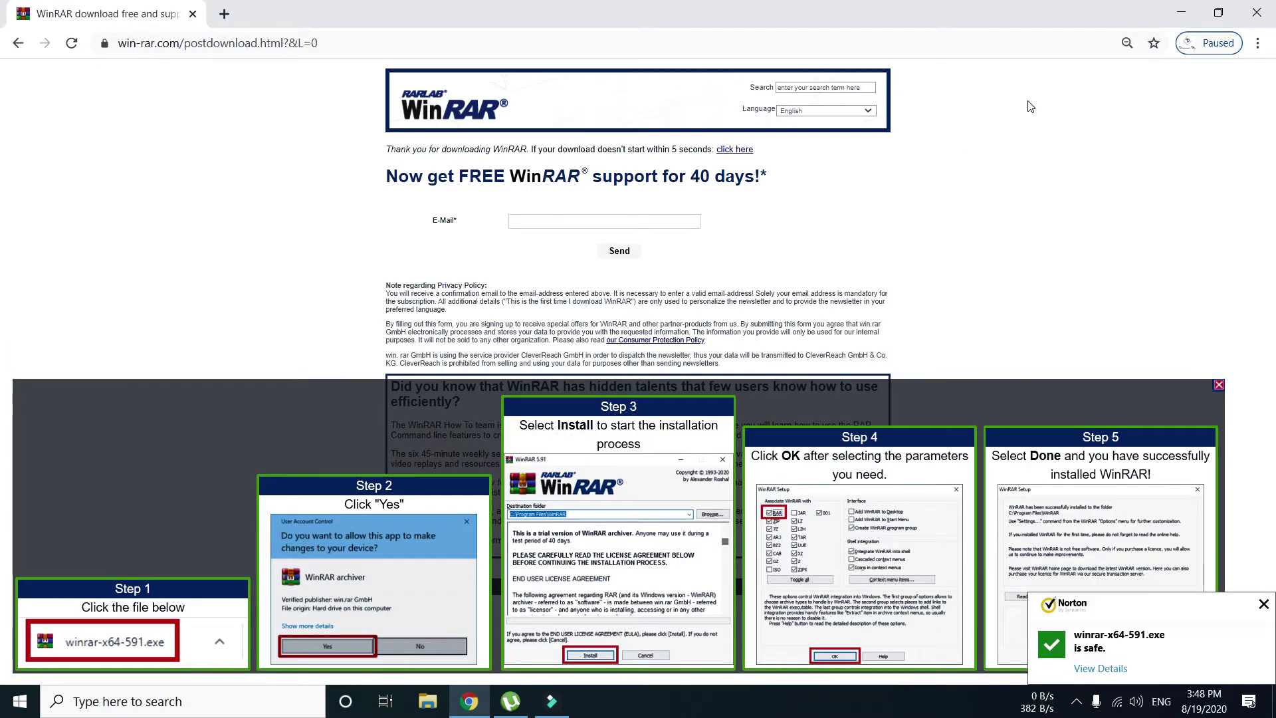
pyautogui.click(1256, 13)
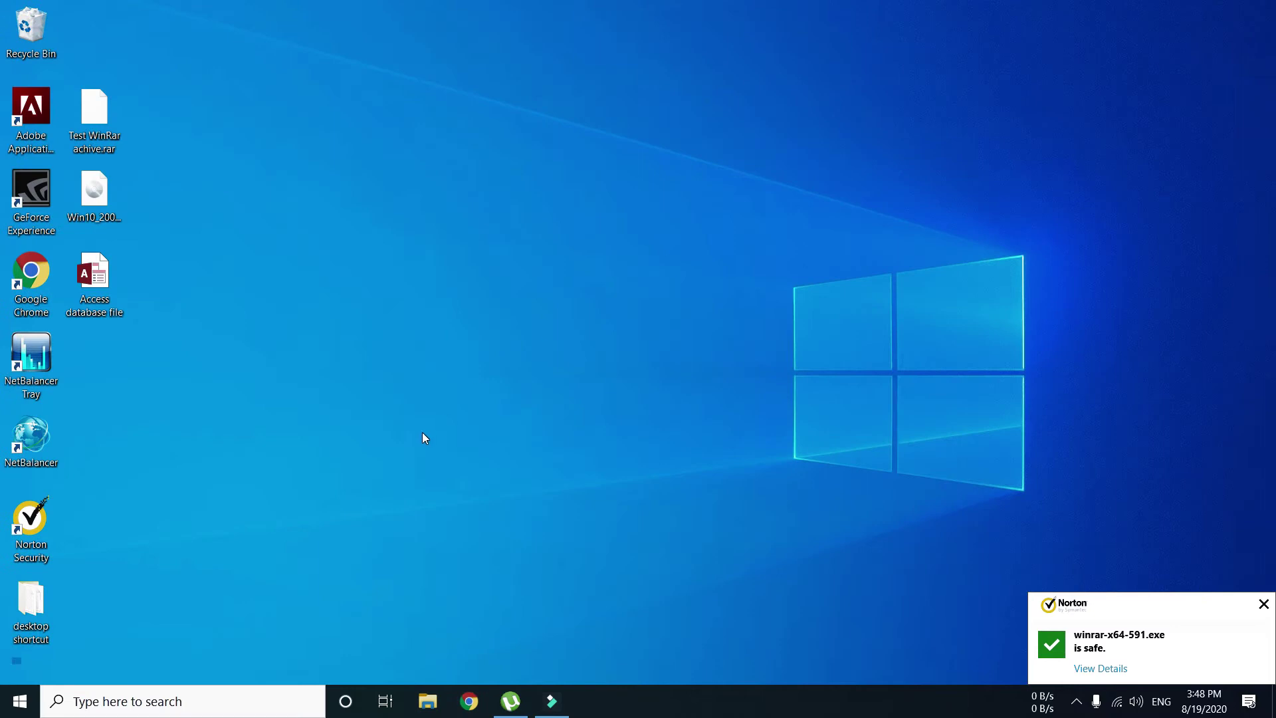
# - Launch the winrar-x64-591 installer from the Downloads folder in File Explorer
pyautogui.click(423, 434)
pyautogui.click(428, 703)
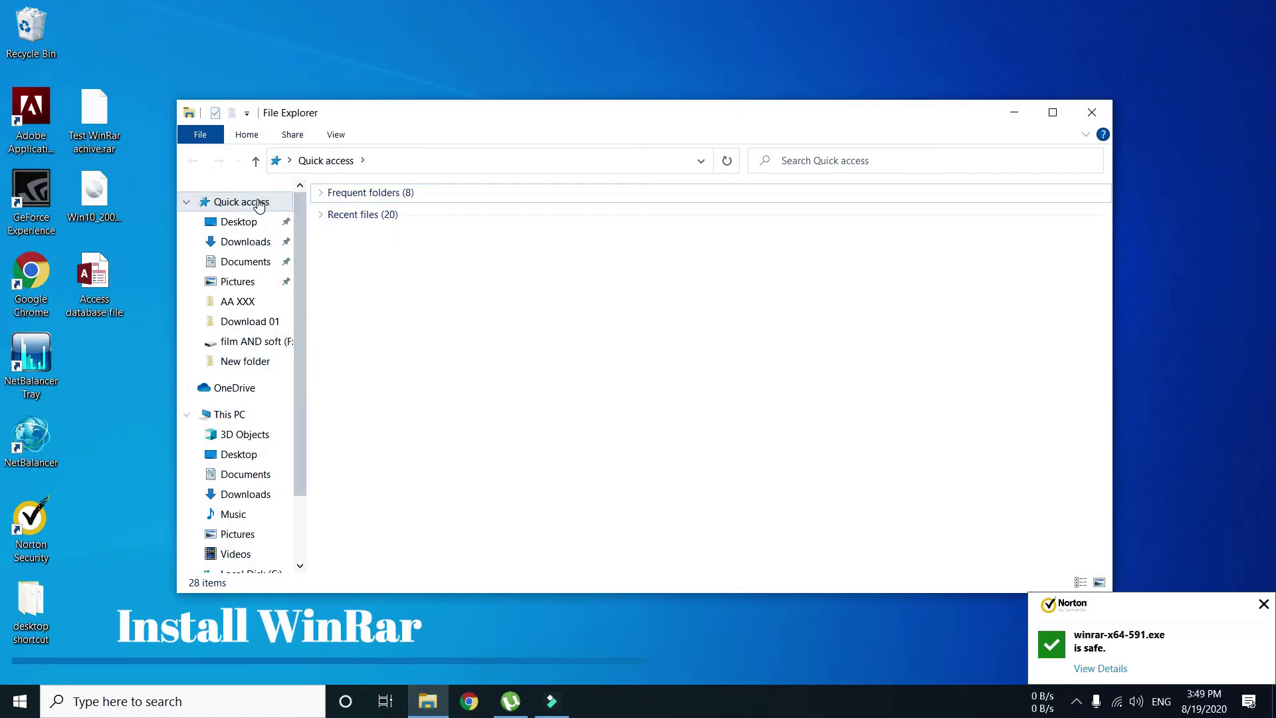
pyautogui.click(233, 244)
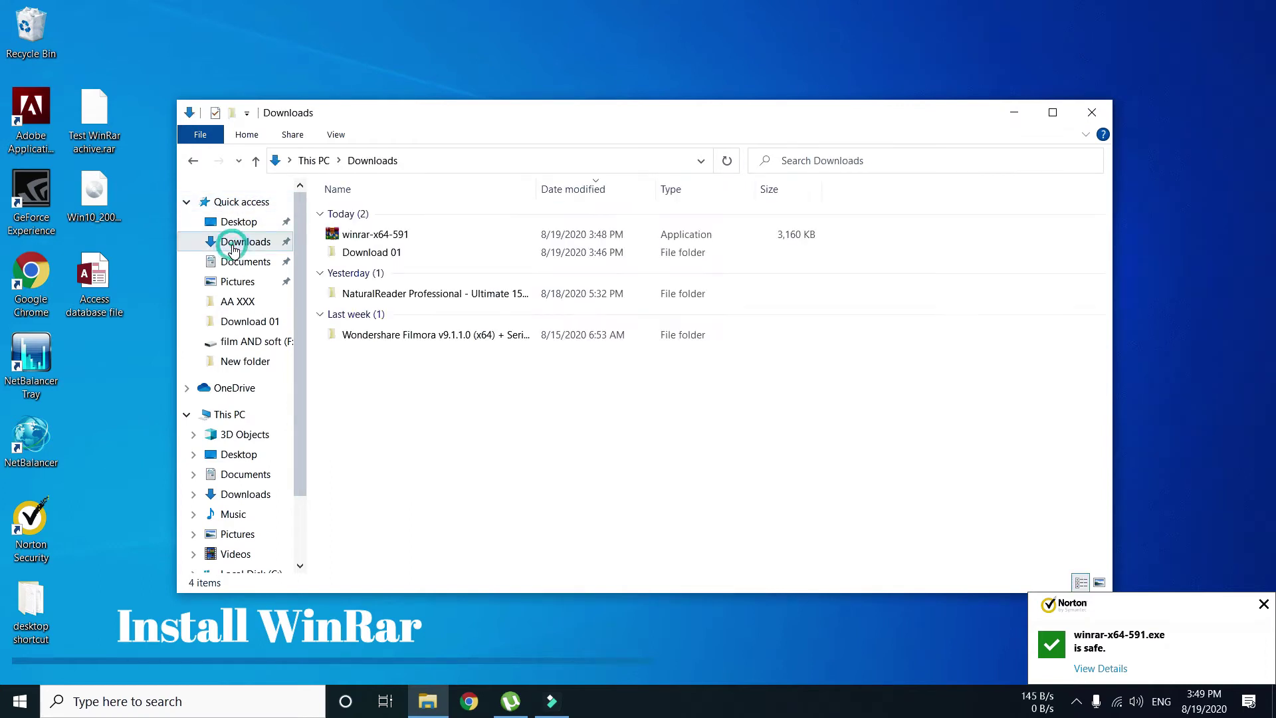
pyautogui.click(387, 240)
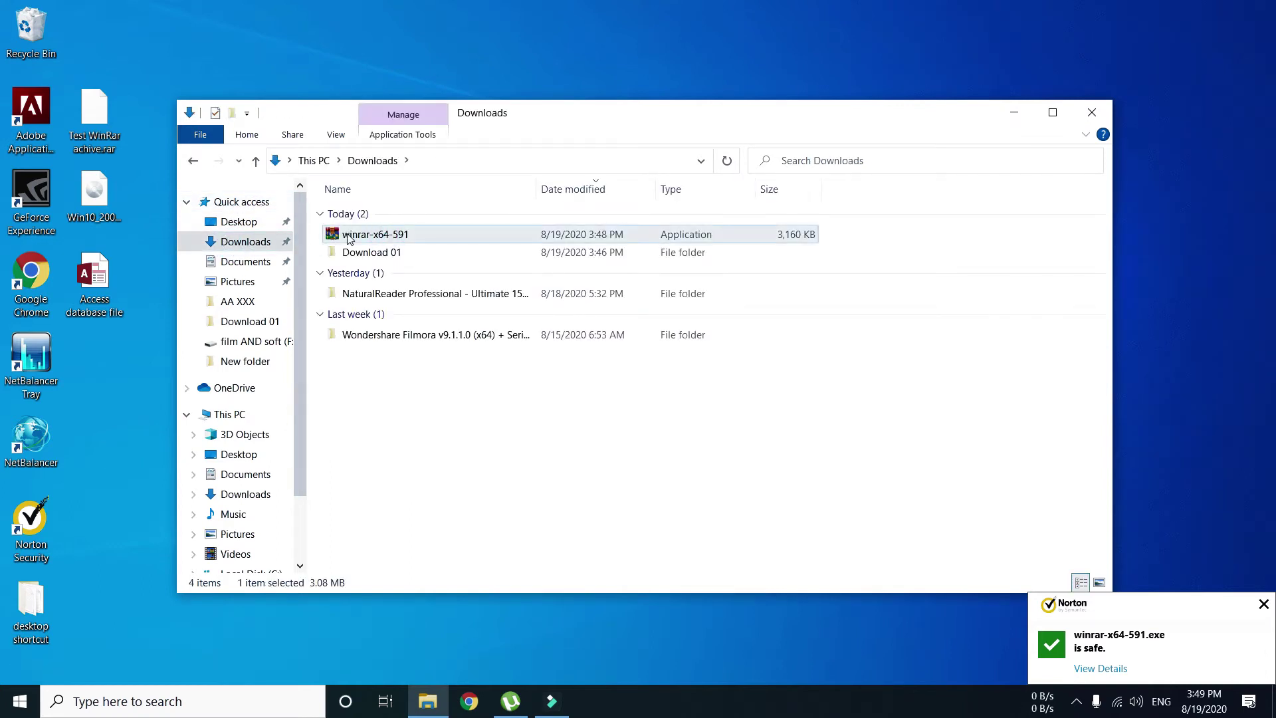
pyautogui.rightClick(403, 237)
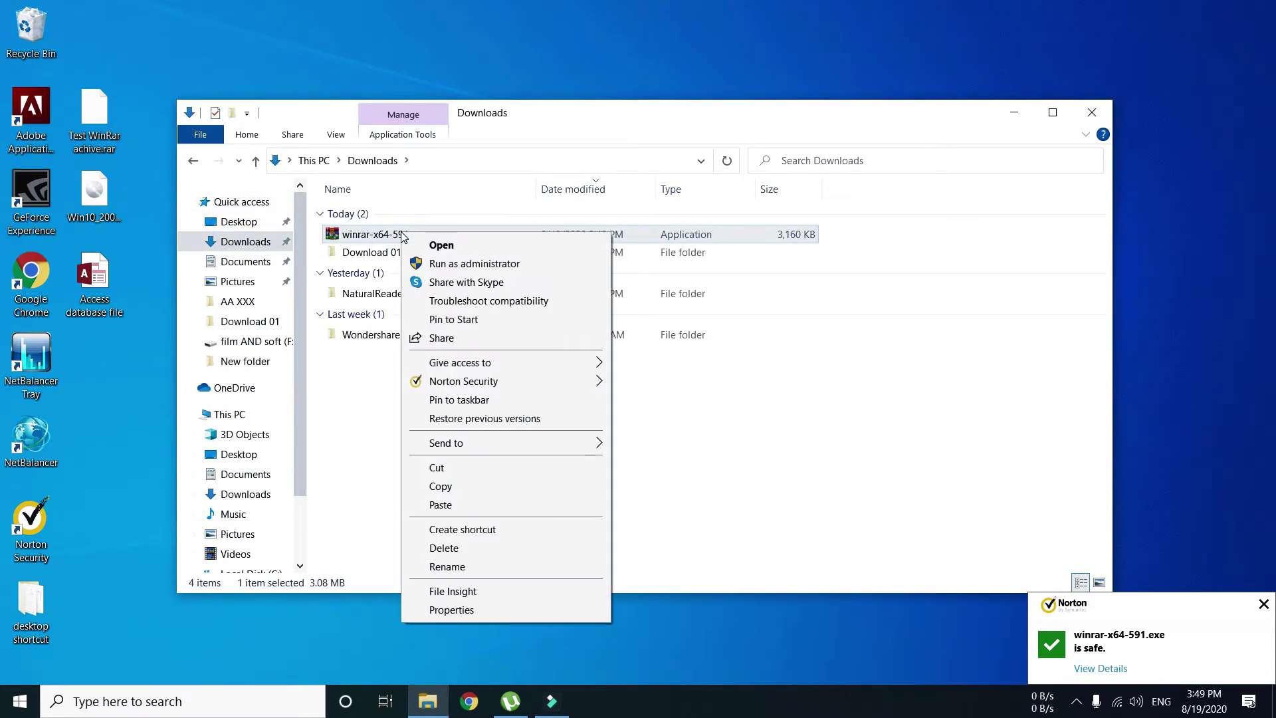
pyautogui.click(441, 246)
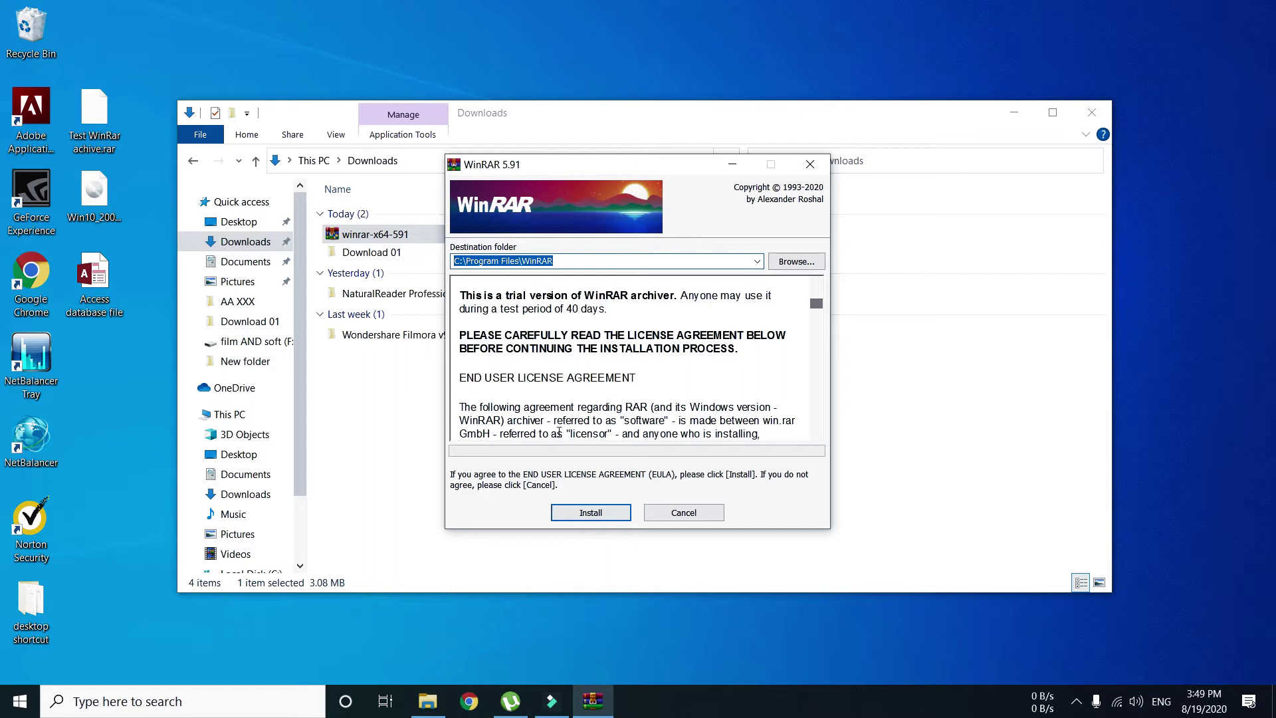
# - Install WinRAR with JAR and ISO associations plus Desktop and Start Menu shortcuts
pyautogui.click(586, 510)
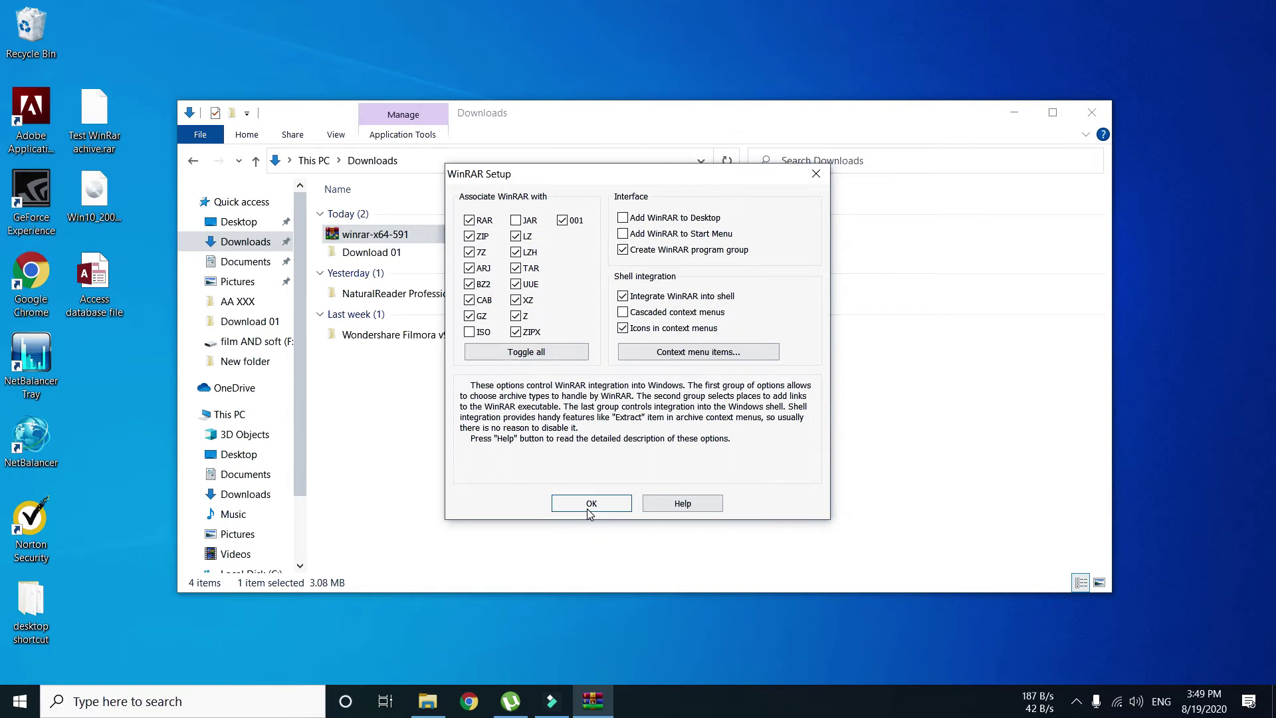
pyautogui.click(518, 220)
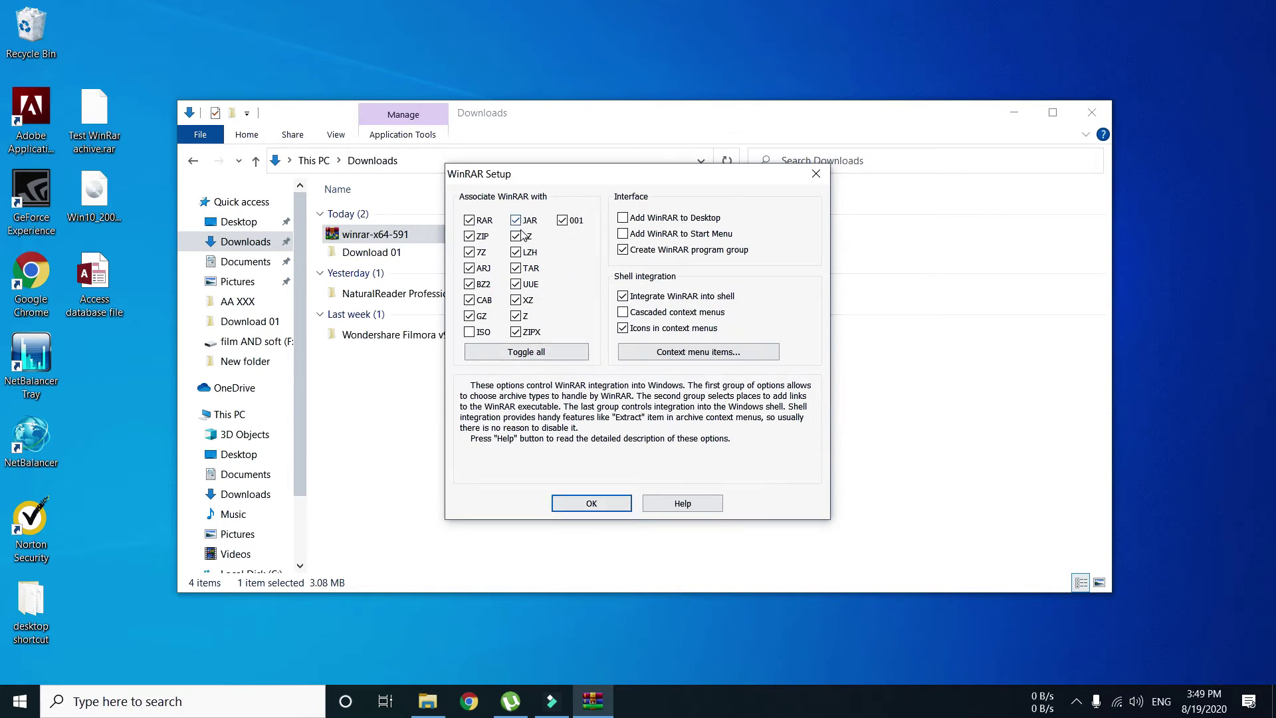
pyautogui.click(469, 332)
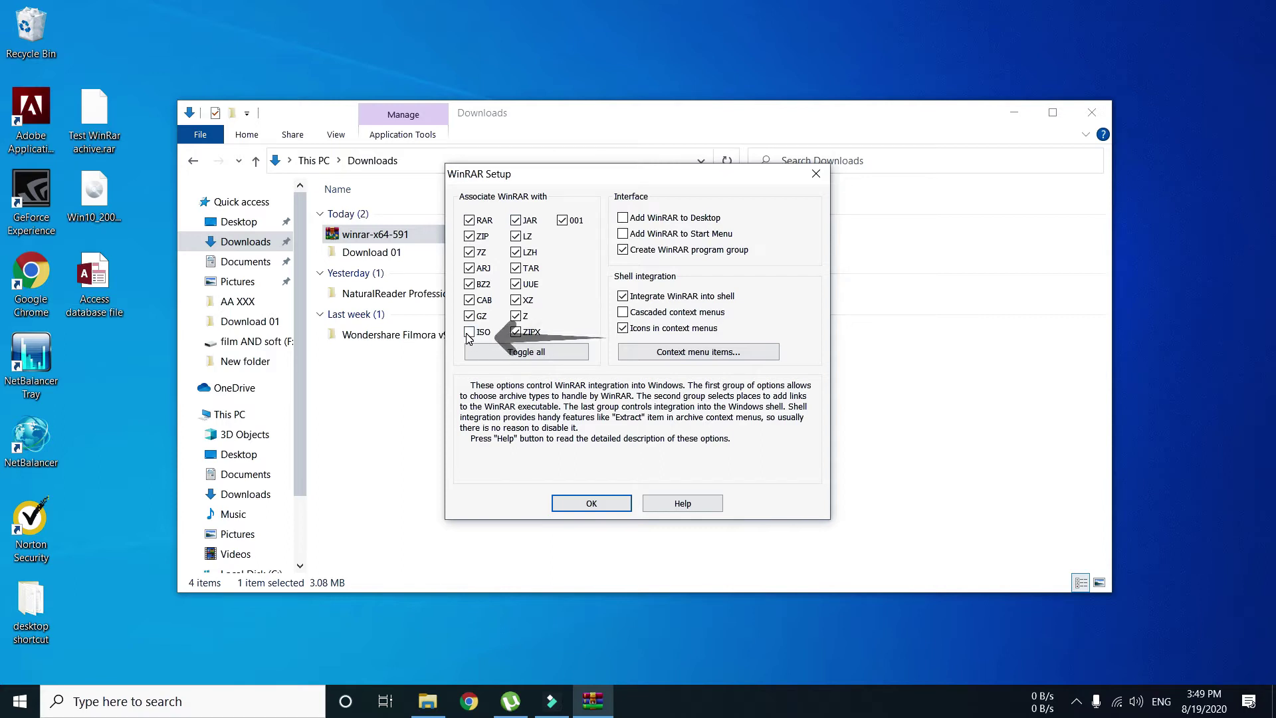
pyautogui.click(623, 219)
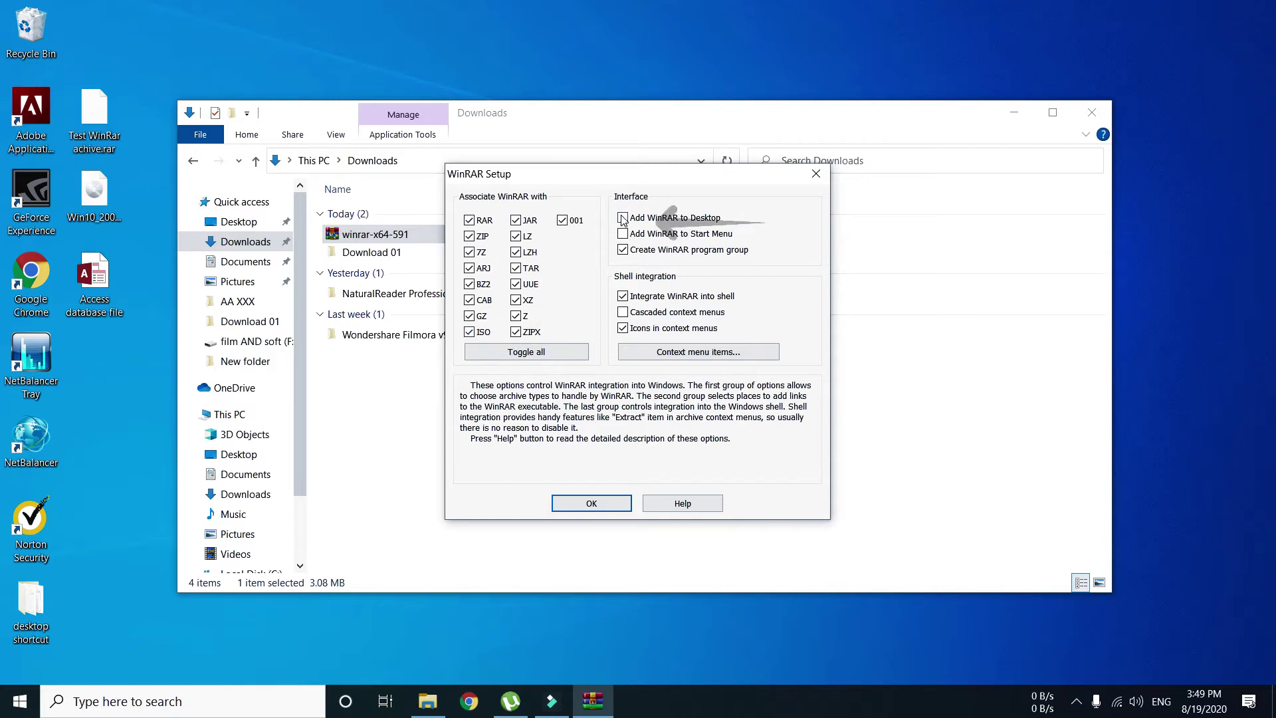
pyautogui.click(623, 235)
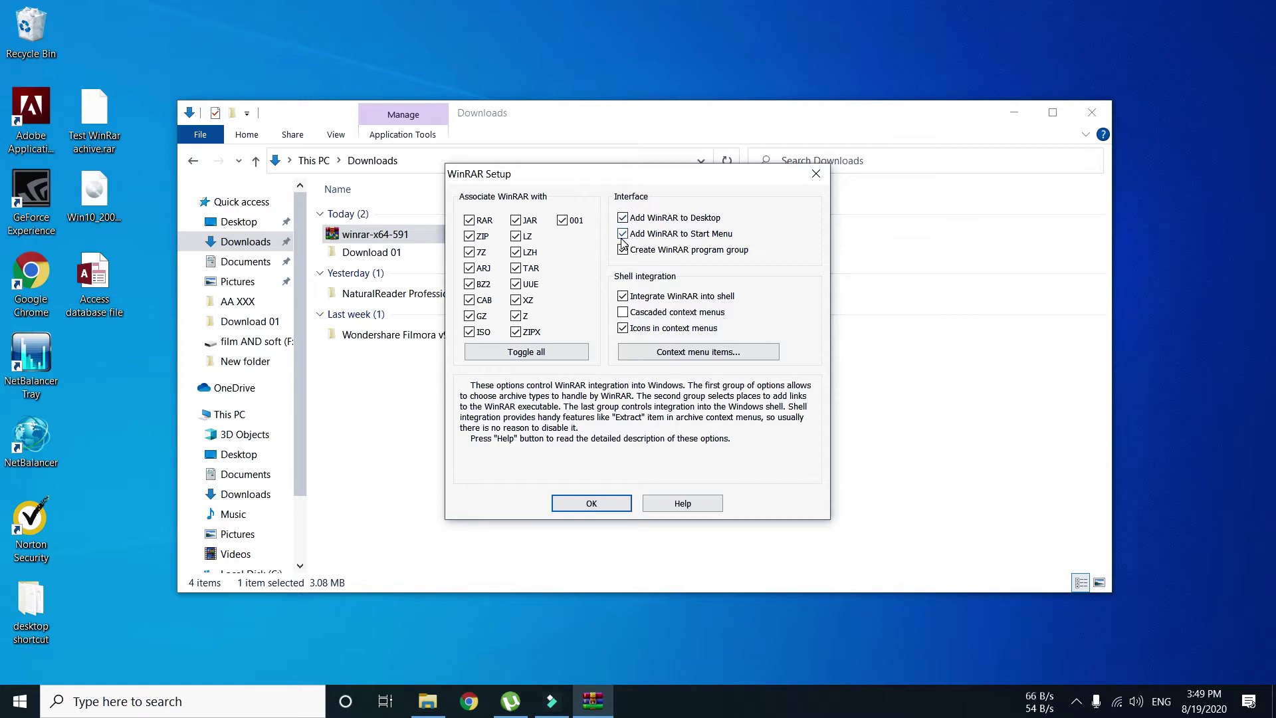
pyautogui.click(587, 503)
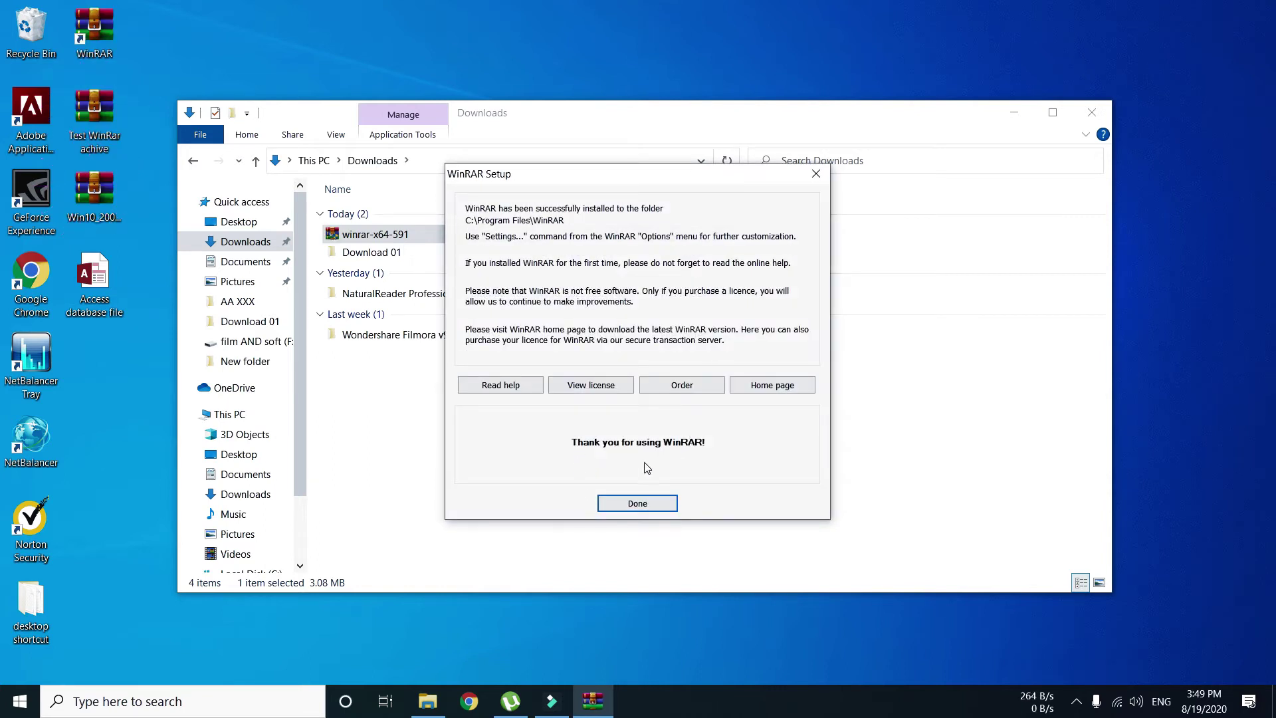
# - Finish setup and close the WinRAR Start Menu and Downloads windows
pyautogui.click(636, 504)
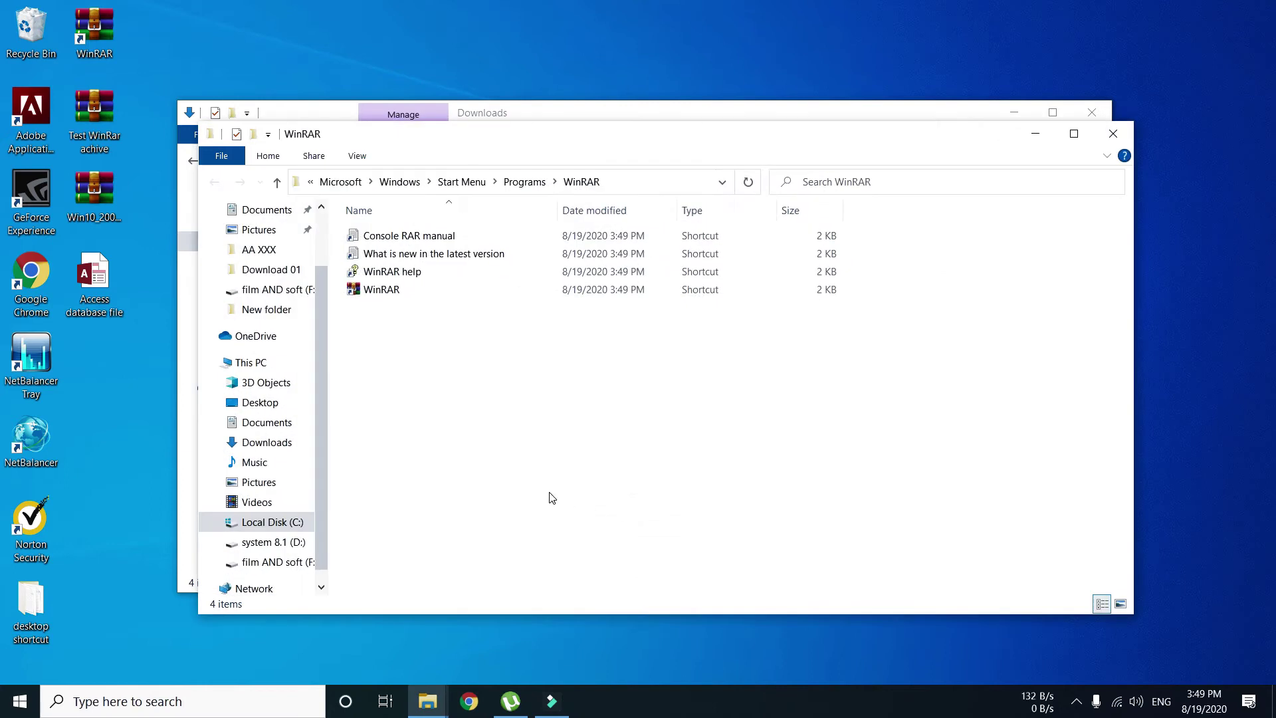
pyautogui.click(1112, 133)
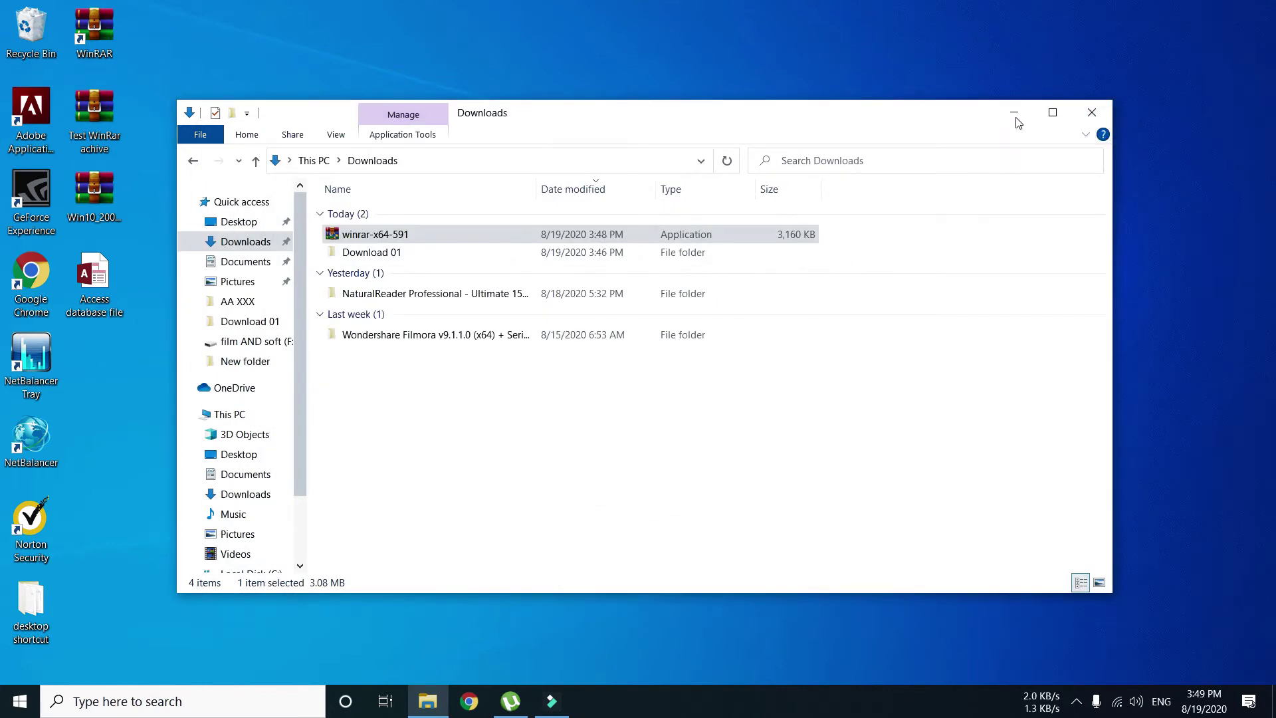
pyautogui.click(1091, 112)
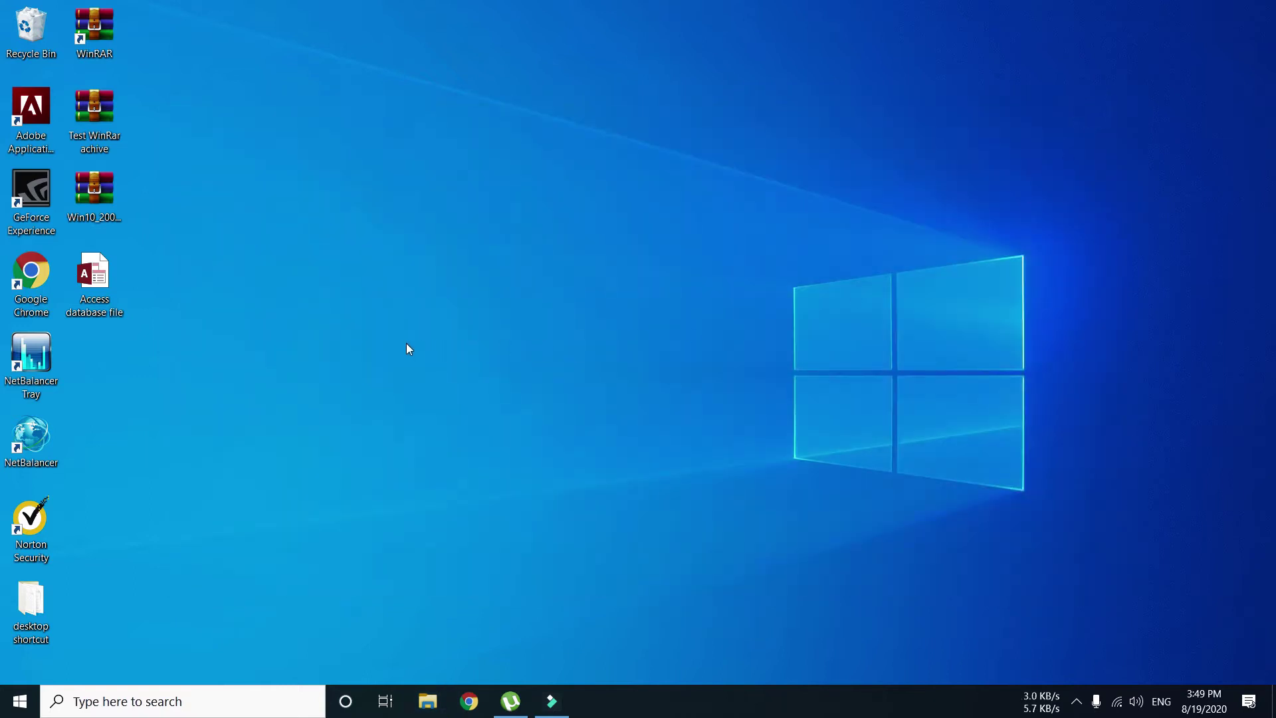
pyautogui.click(93, 282)
pyautogui.moveTo(95, 279); pyautogui.dragTo(537, 283)
pyautogui.moveTo(94, 199); pyautogui.dragTo(599, 280)
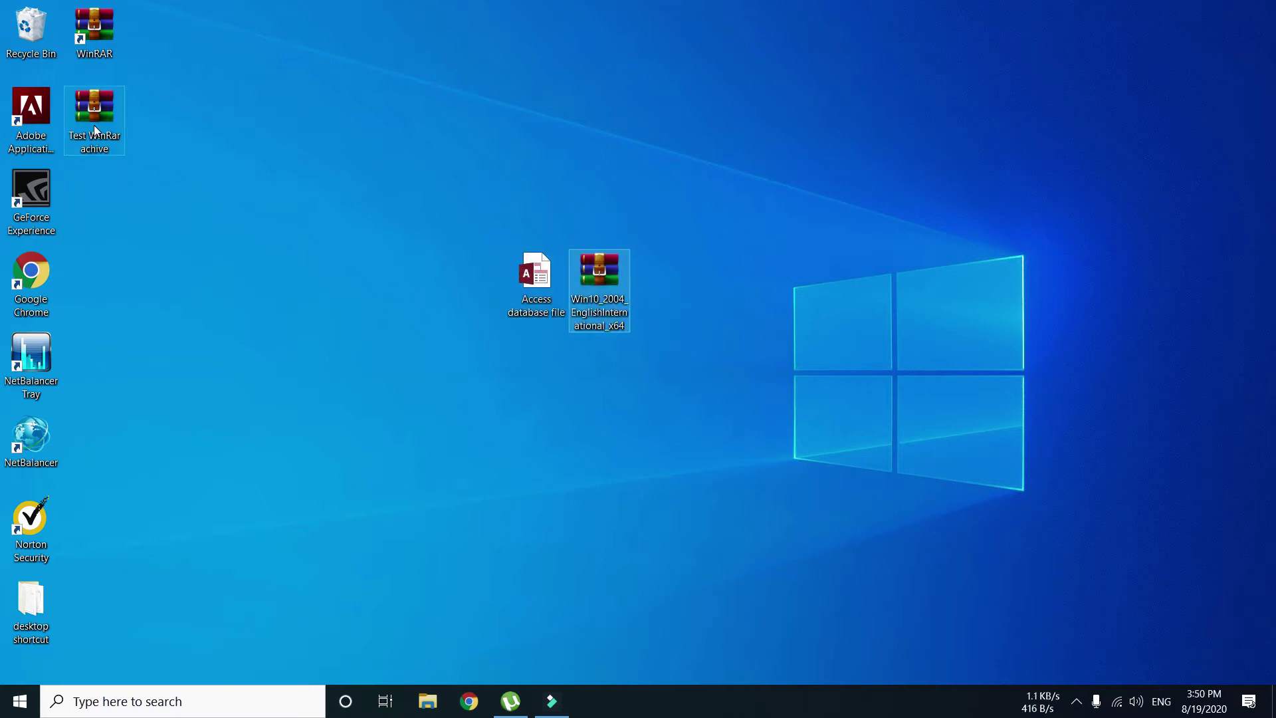
pyautogui.moveTo(97, 106); pyautogui.dragTo(660, 271)
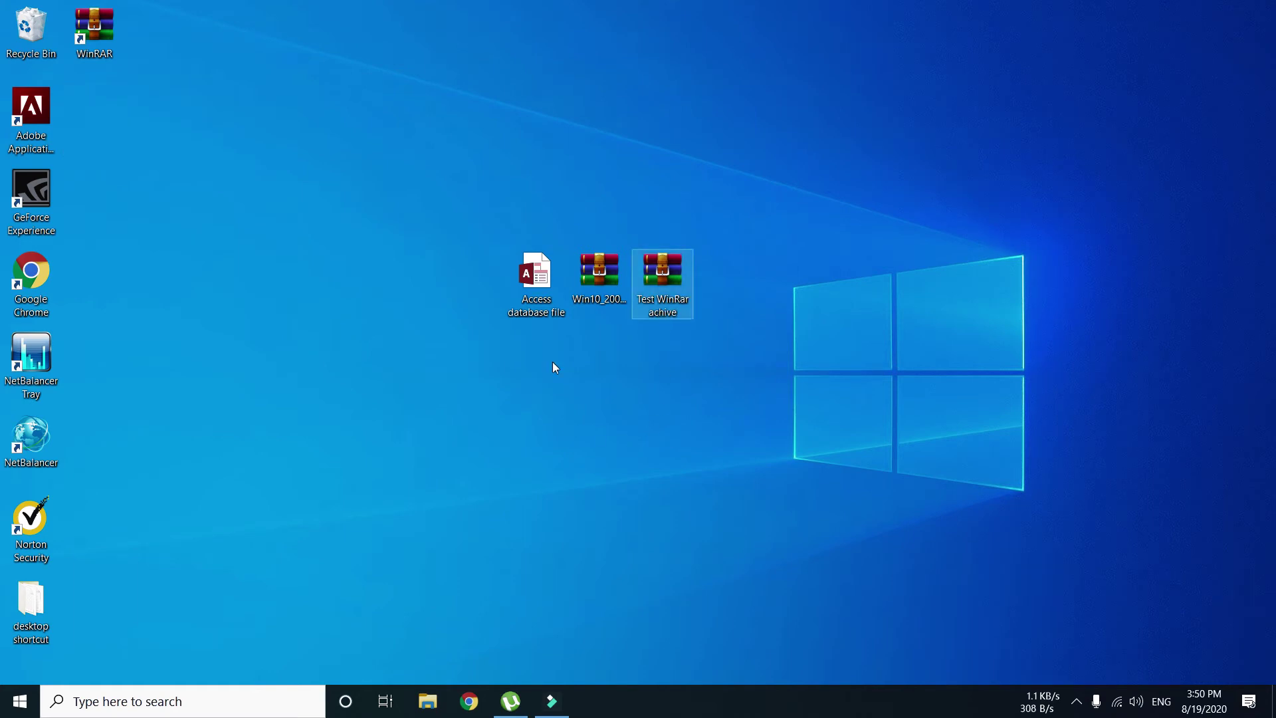
pyautogui.click(542, 283)
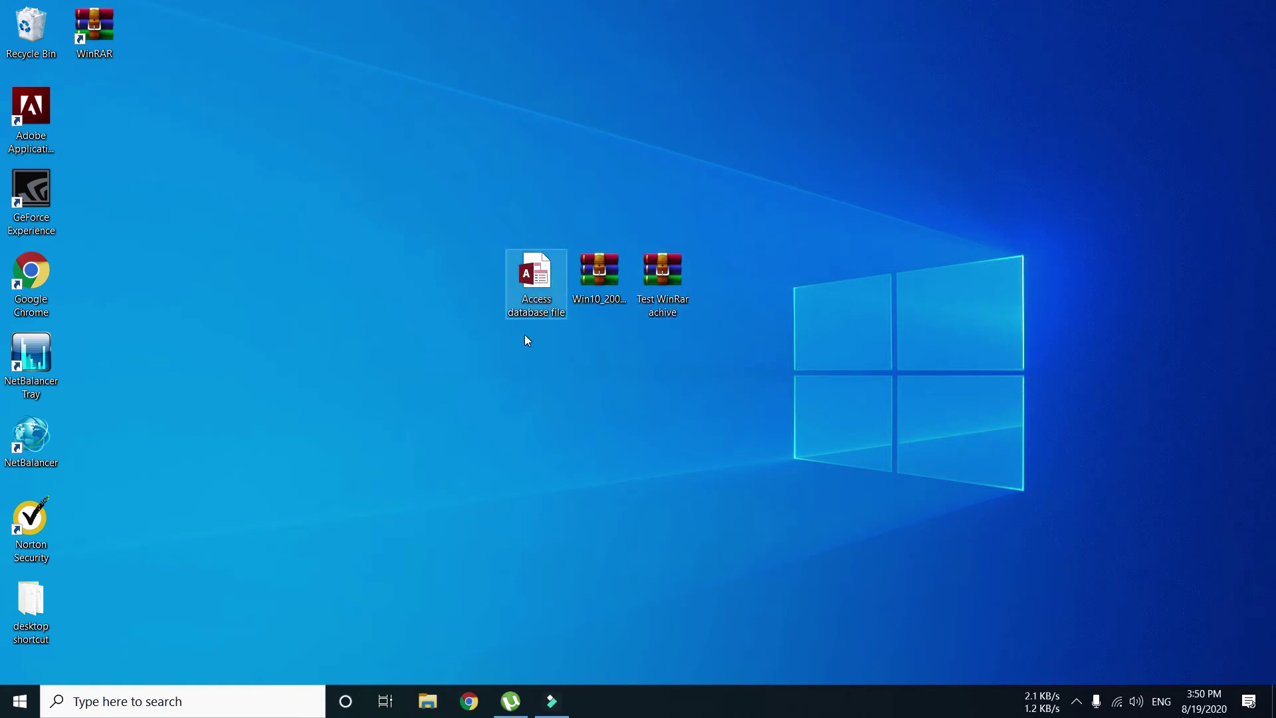
pyautogui.rightClick(534, 289)
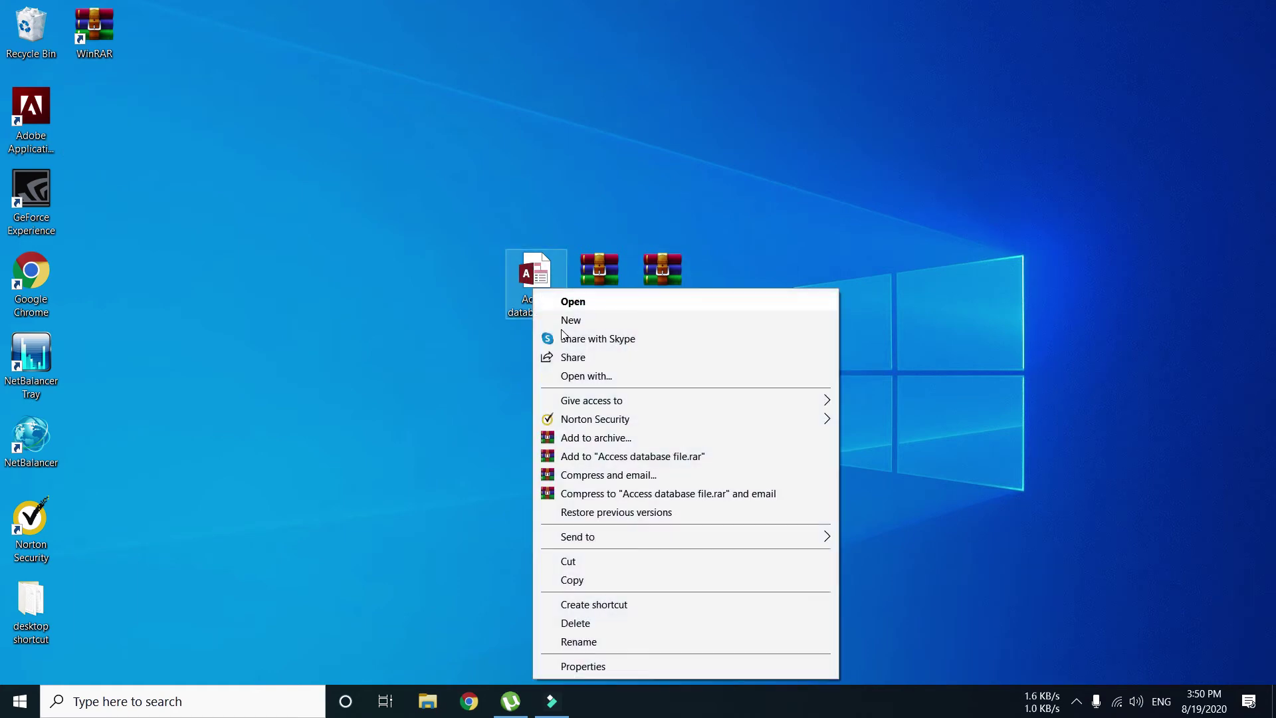
pyautogui.click(583, 667)
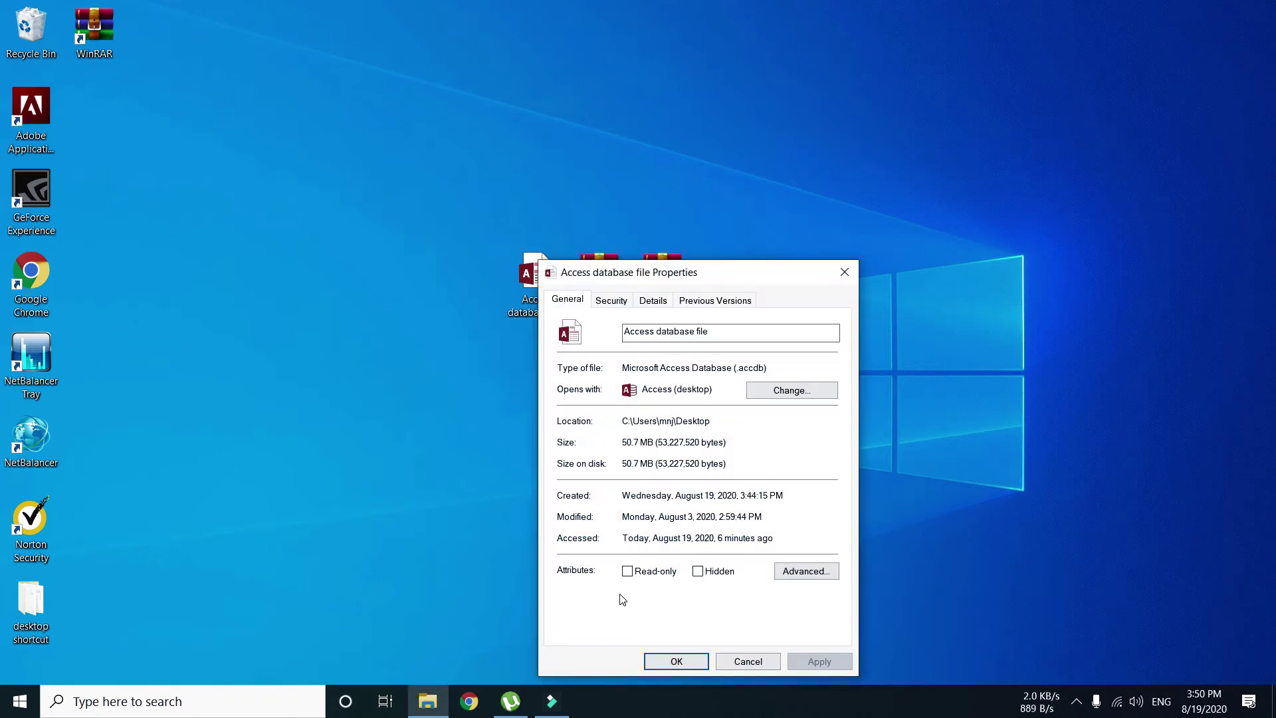
pyautogui.moveTo(660, 442); pyautogui.dragTo(620, 444)
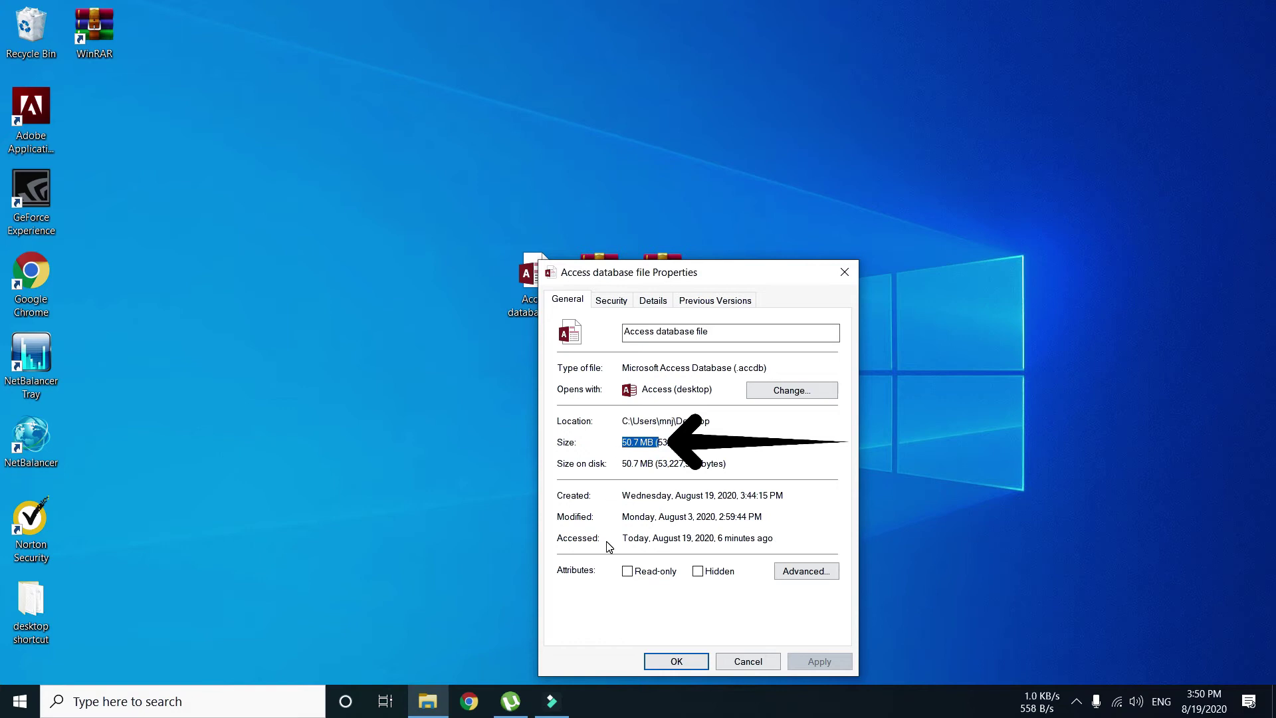
pyautogui.moveTo(657, 464); pyautogui.dragTo(620, 464)
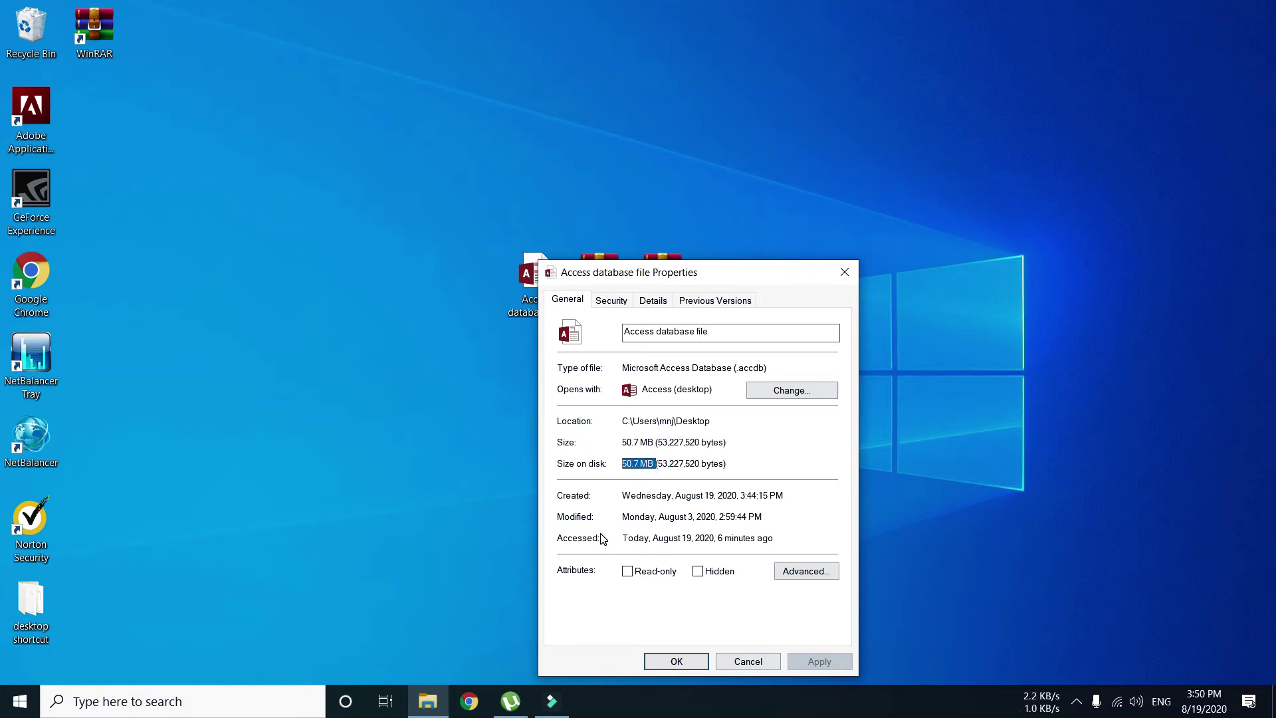
pyautogui.click(673, 663)
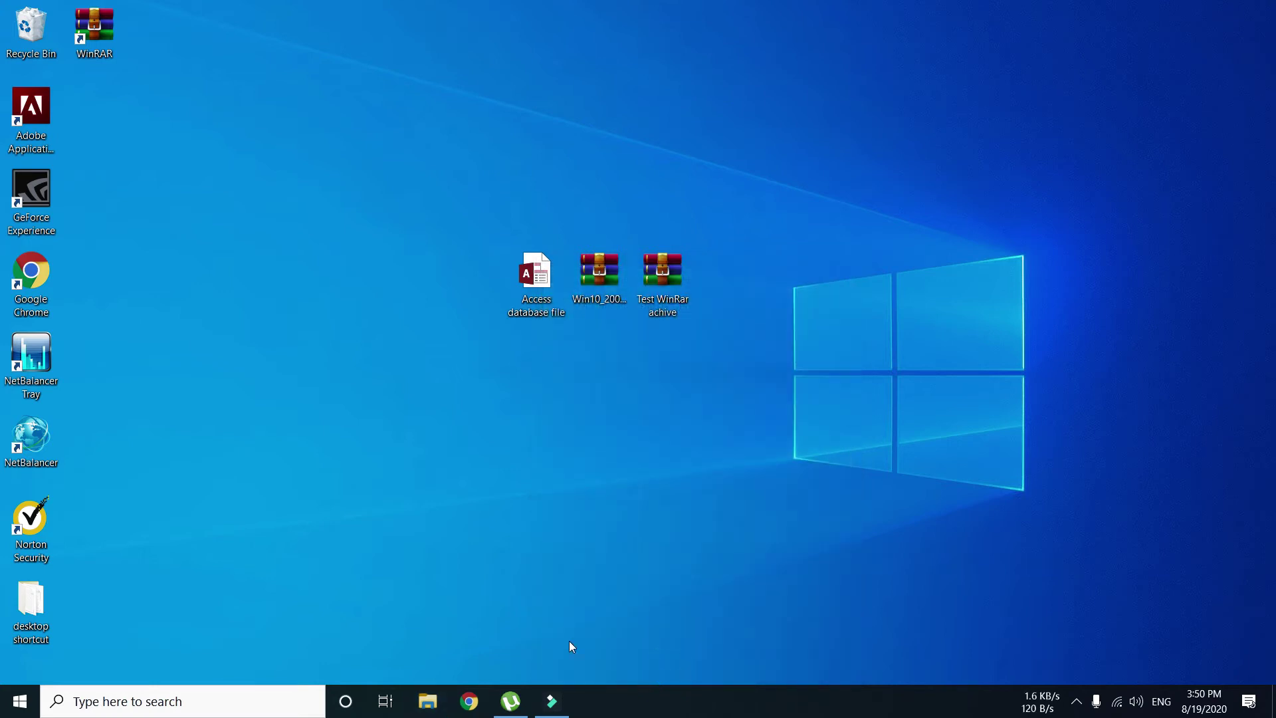
# - Add the Access database file to 'Access database file.rar' using default RAR settings
pyautogui.rightClick(539, 279)
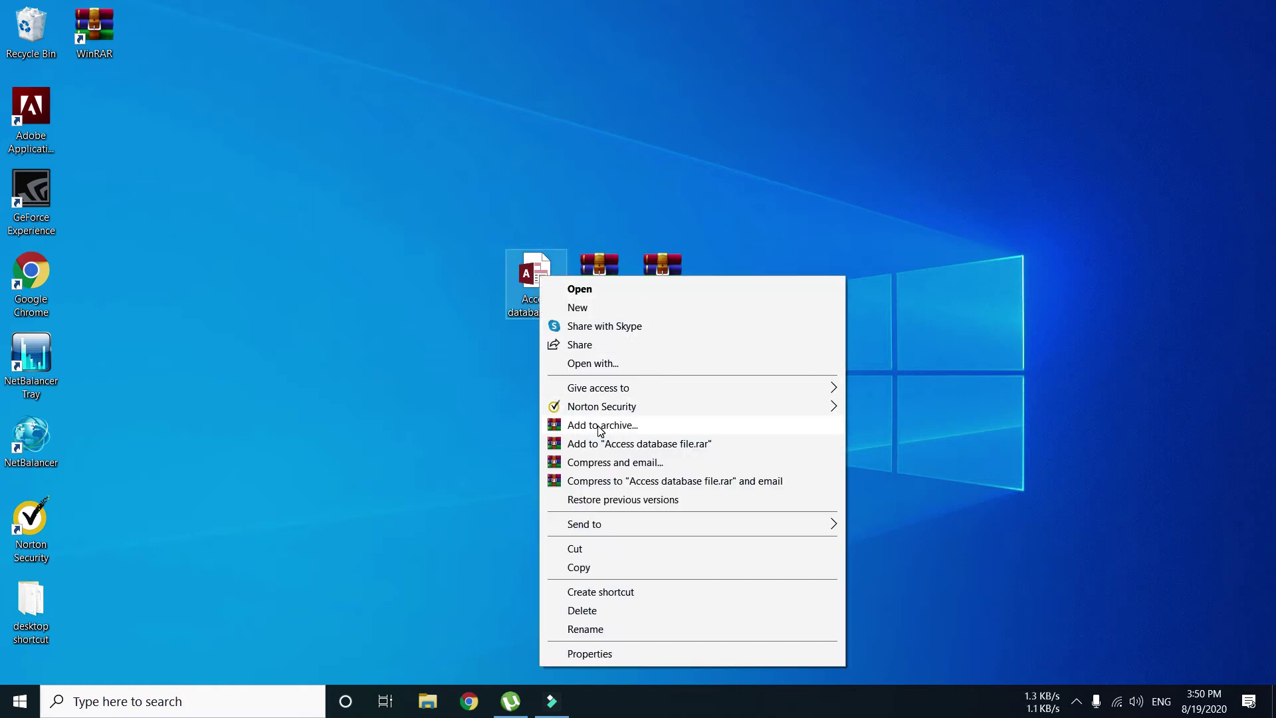
pyautogui.click(597, 425)
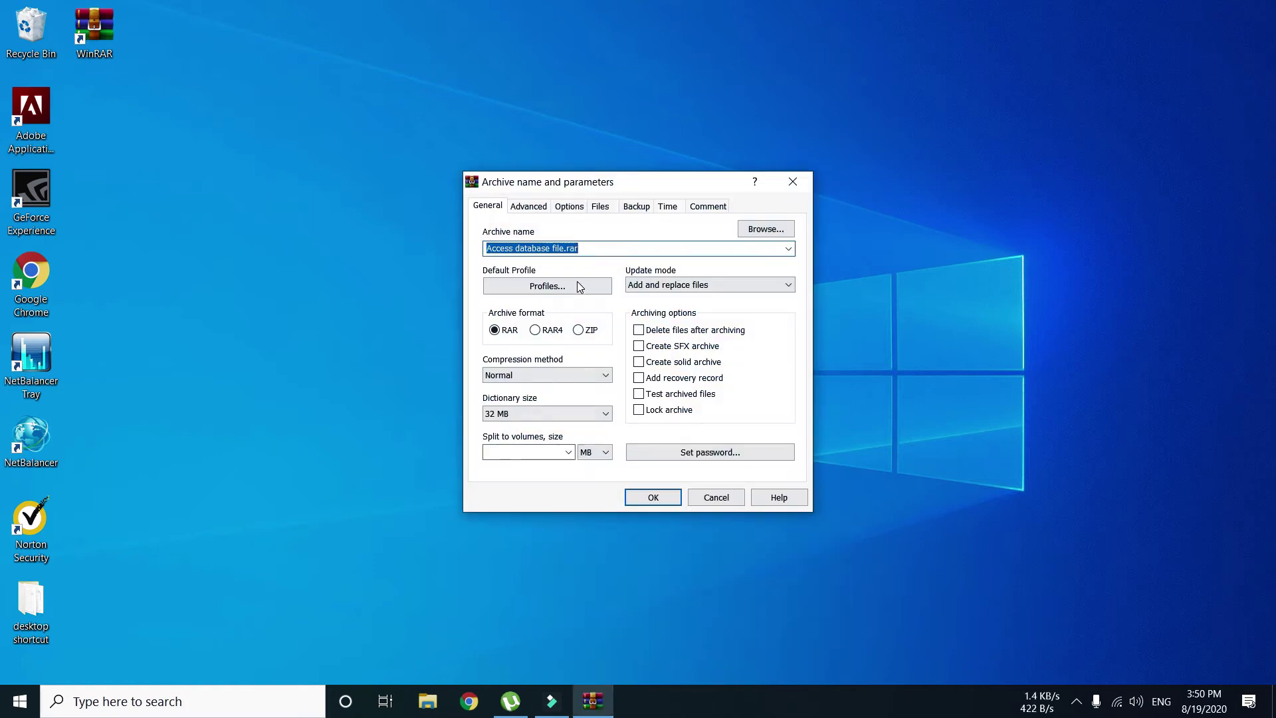
pyautogui.click(573, 251)
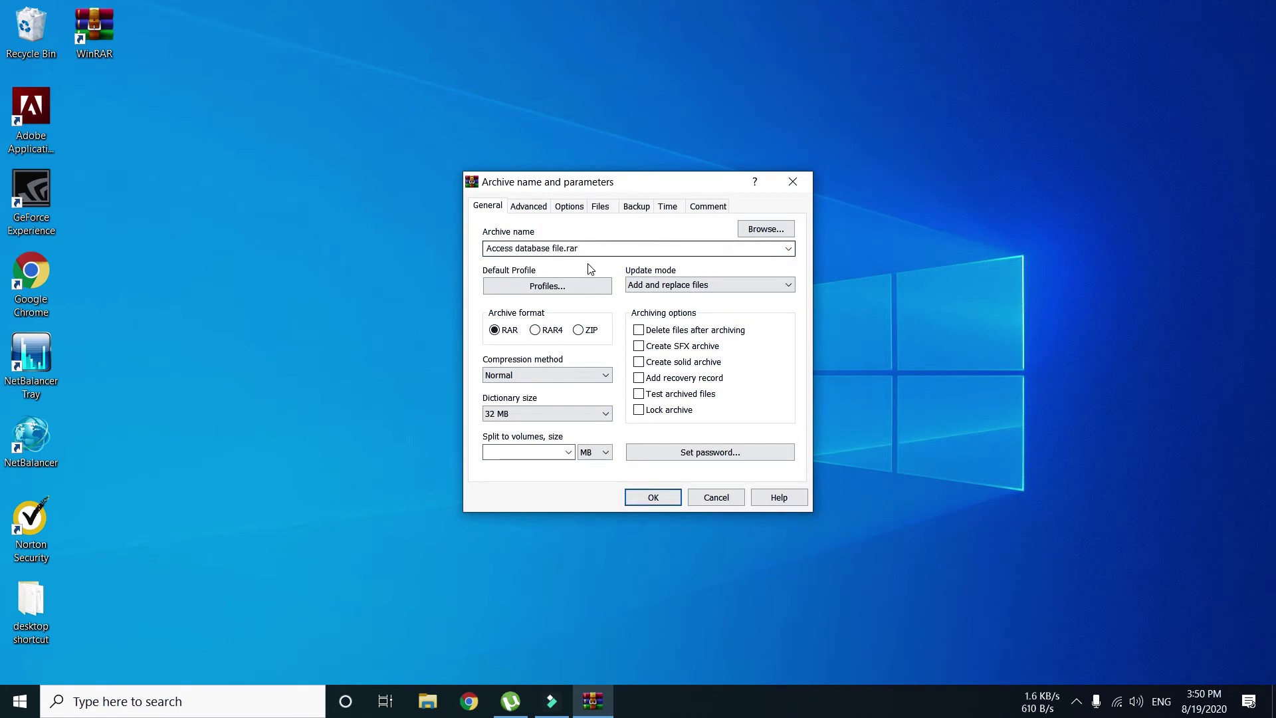
pyautogui.click(649, 498)
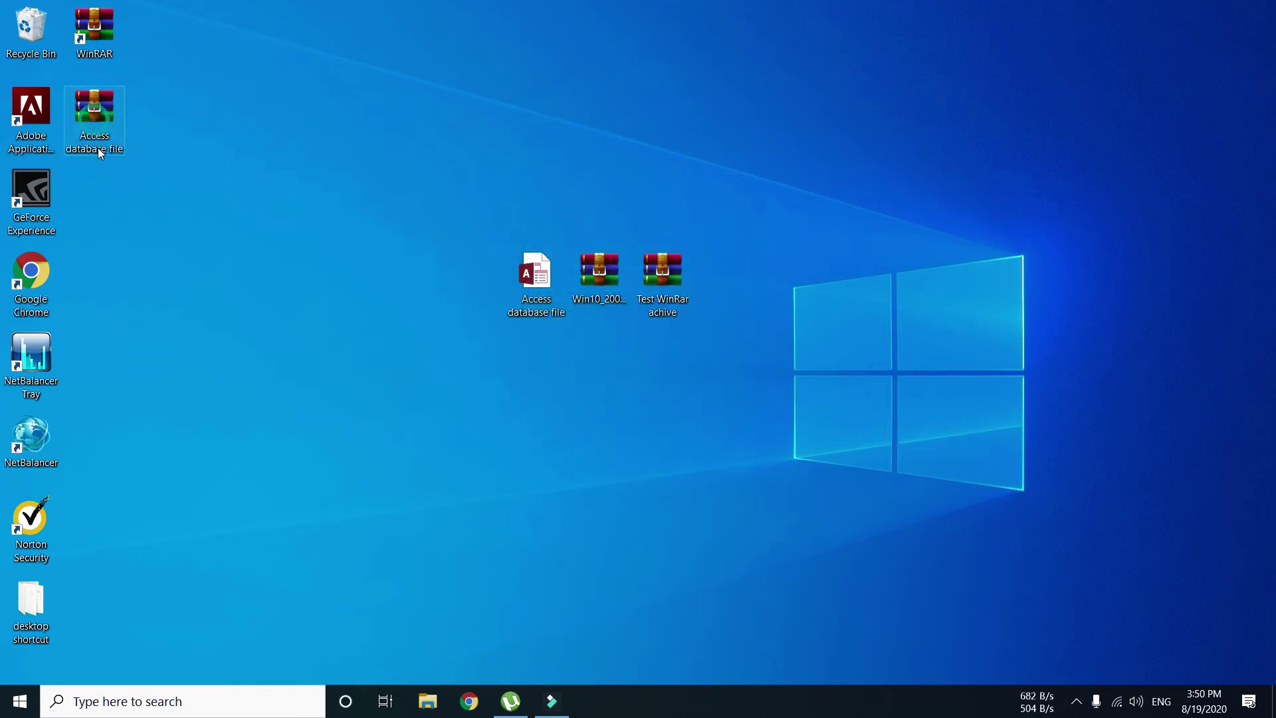
# - Place the new archive beside the database and confirm its 4.26 MB size in Properties
pyautogui.moveTo(85, 102); pyautogui.dragTo(457, 271)
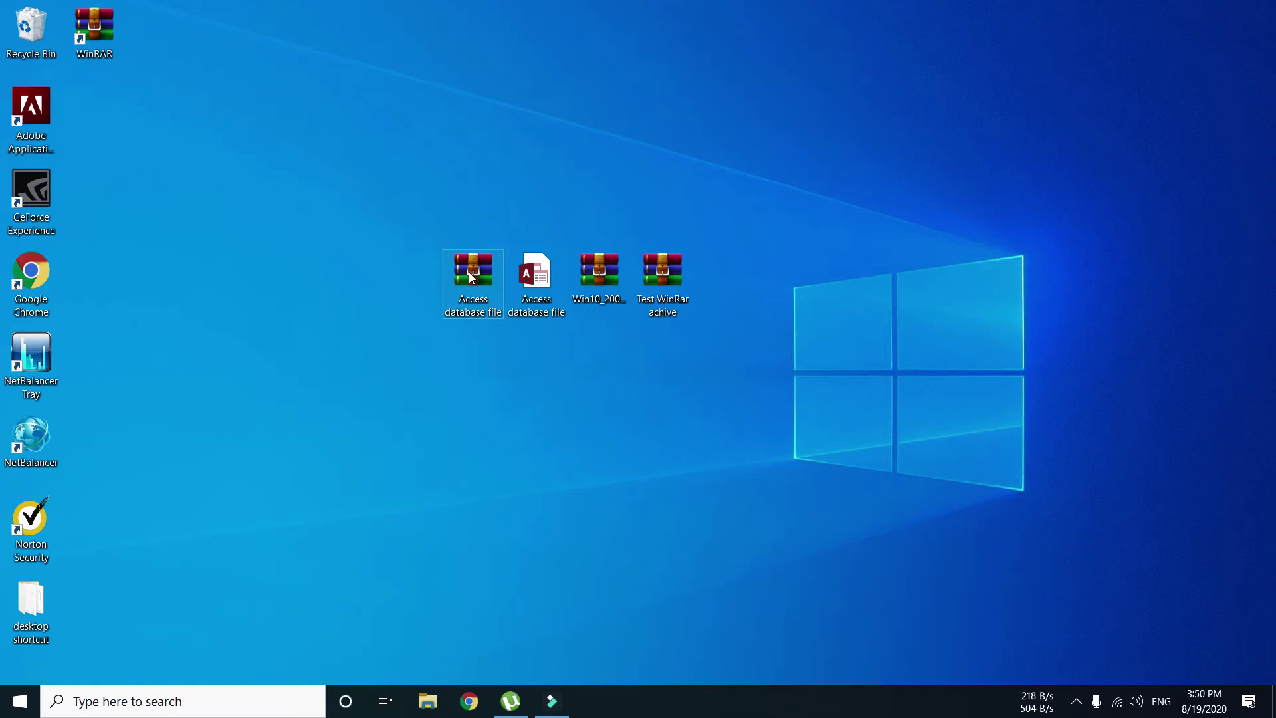
pyautogui.rightClick(469, 273)
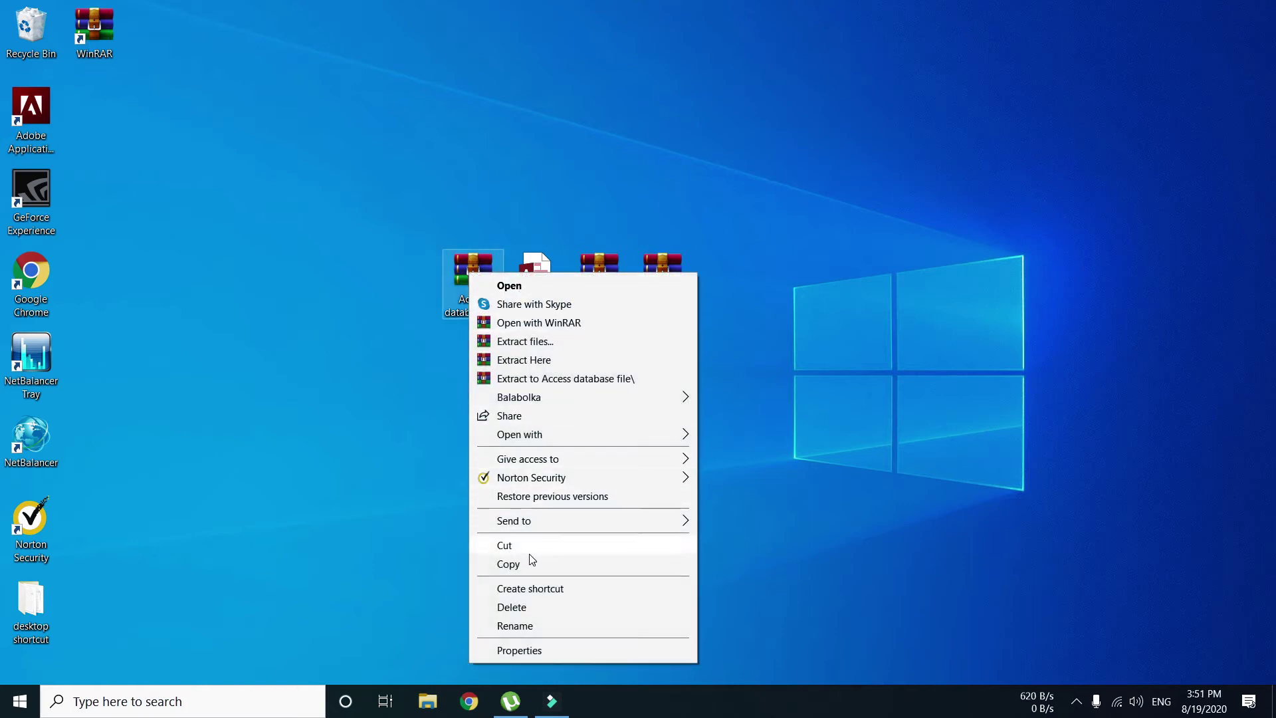
pyautogui.click(531, 650)
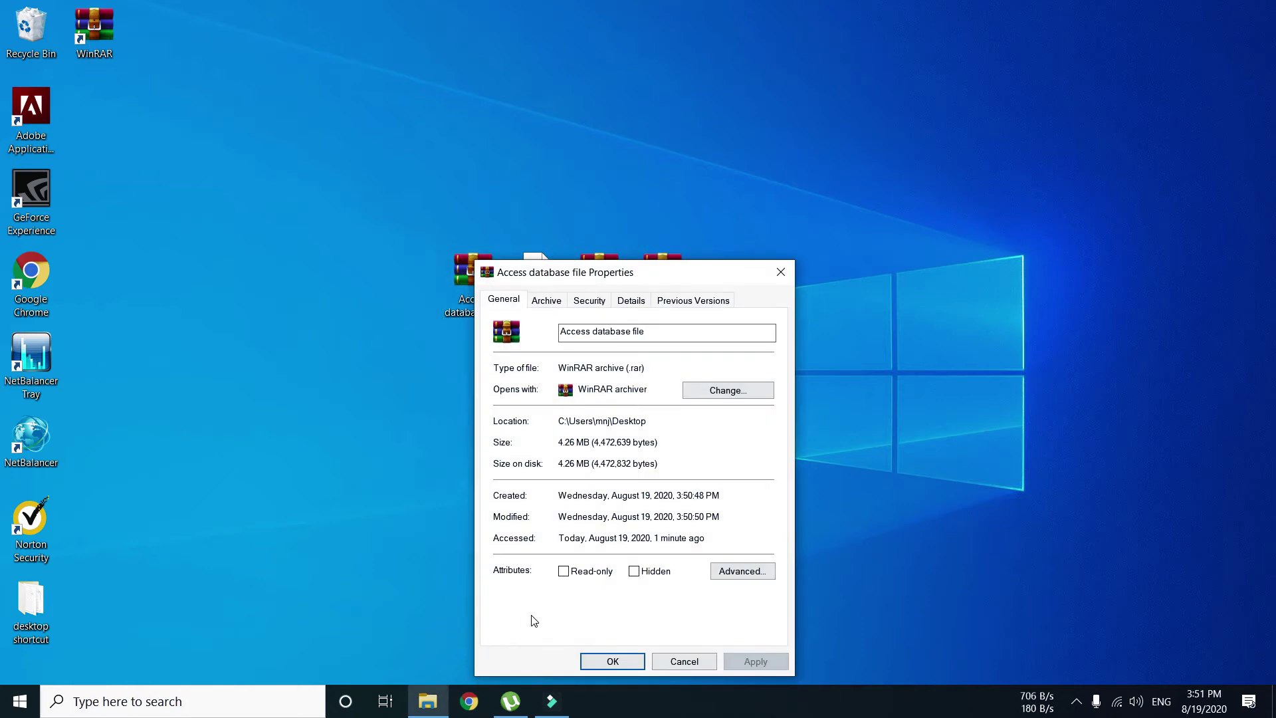
pyautogui.moveTo(591, 443); pyautogui.dragTo(555, 443)
pyautogui.click(572, 444)
pyautogui.click(640, 660)
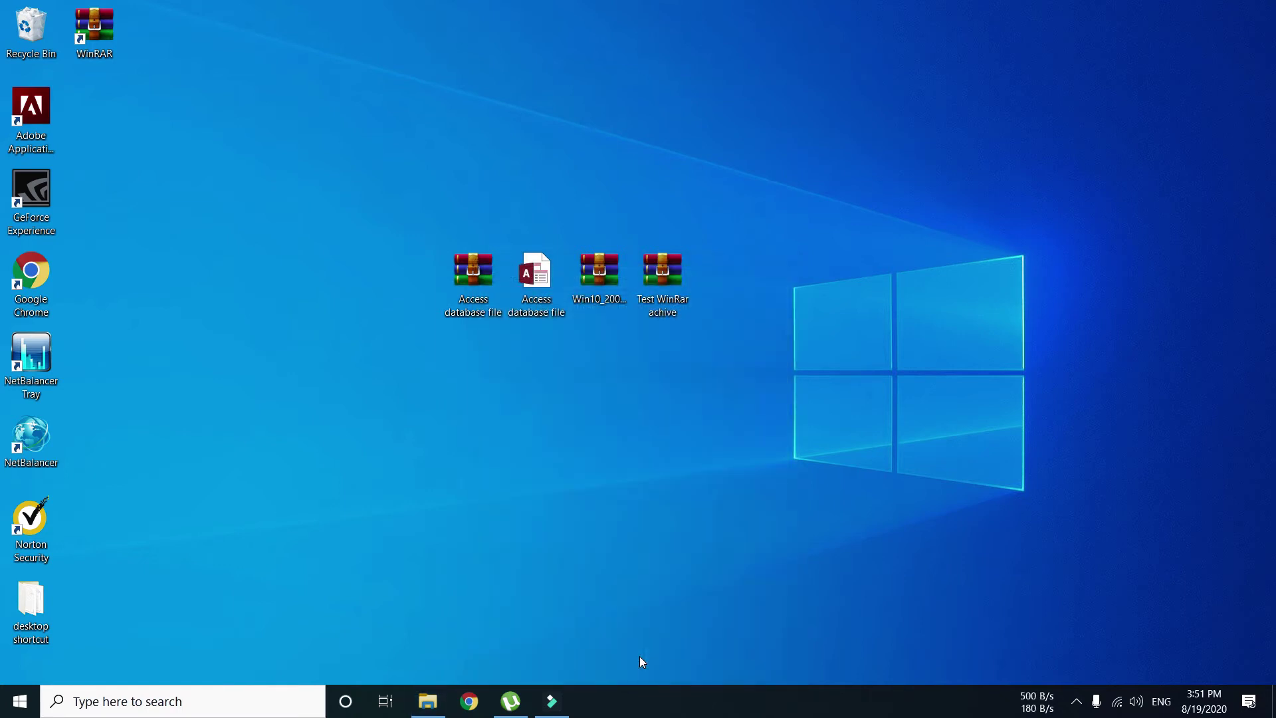
pyautogui.click(480, 272)
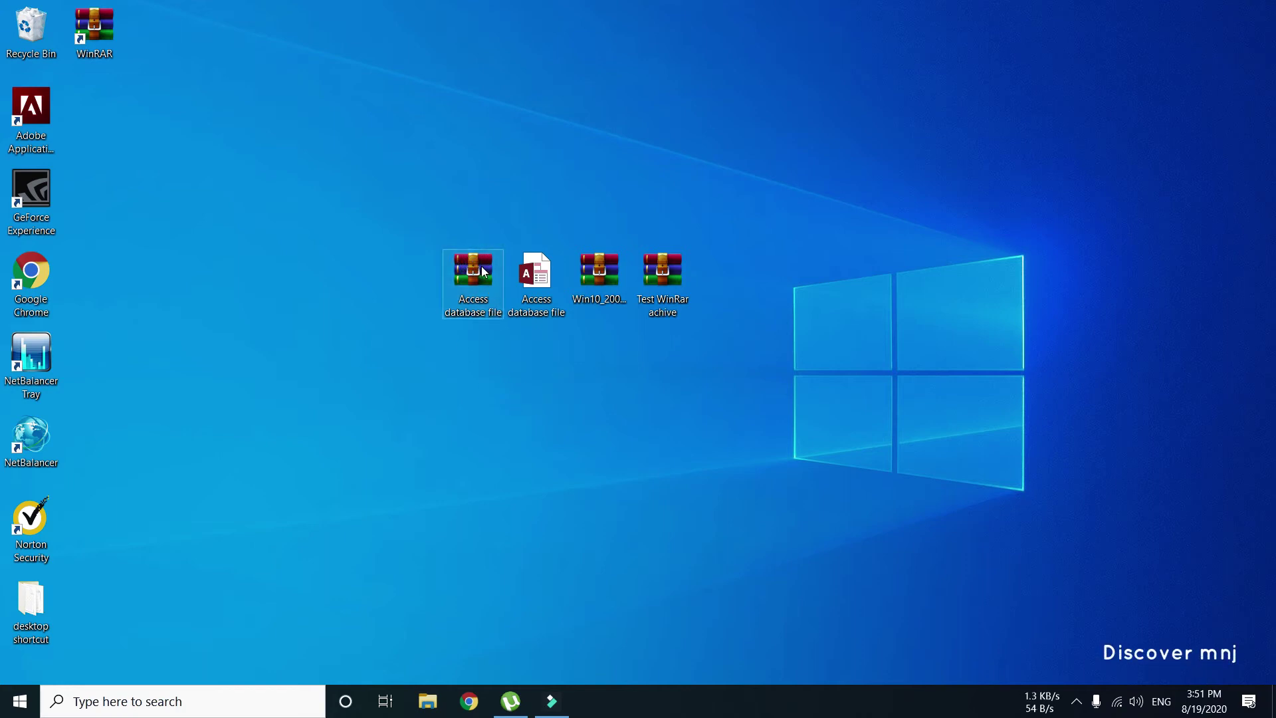
# - Open Access database file.rar in WinRAR from its context menu
pyautogui.rightClick(482, 266)
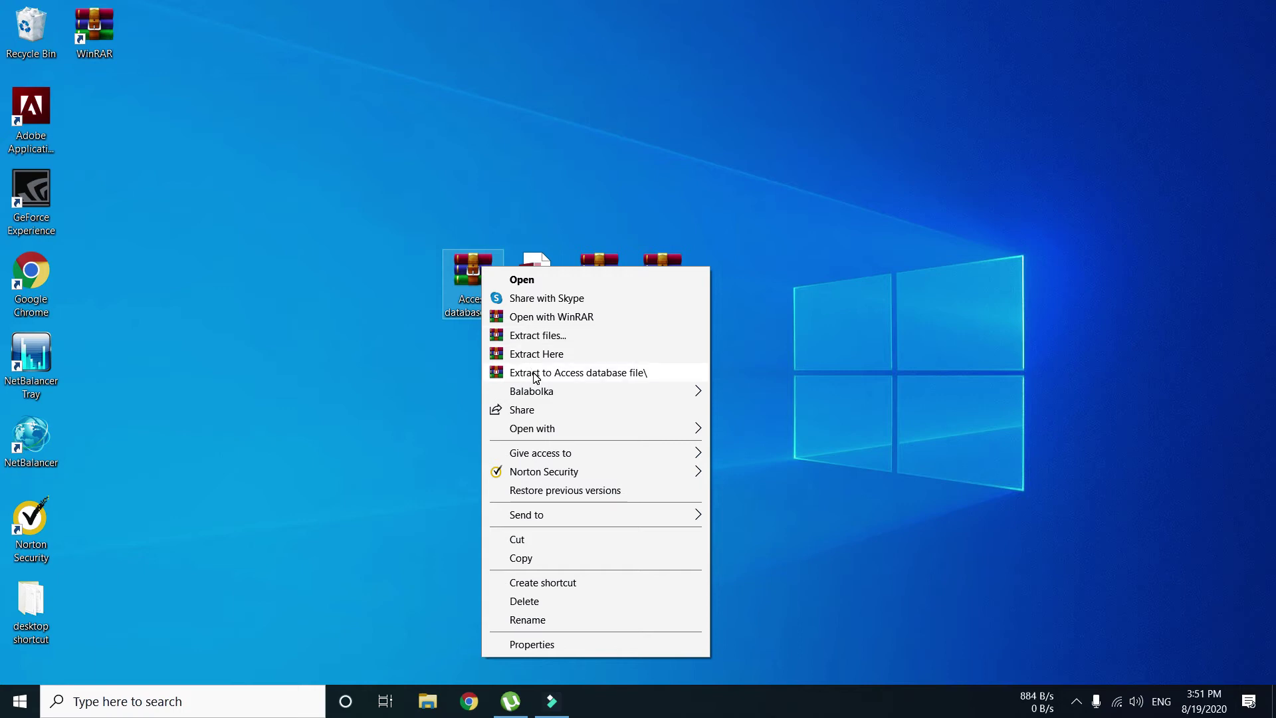
pyautogui.click(428, 352)
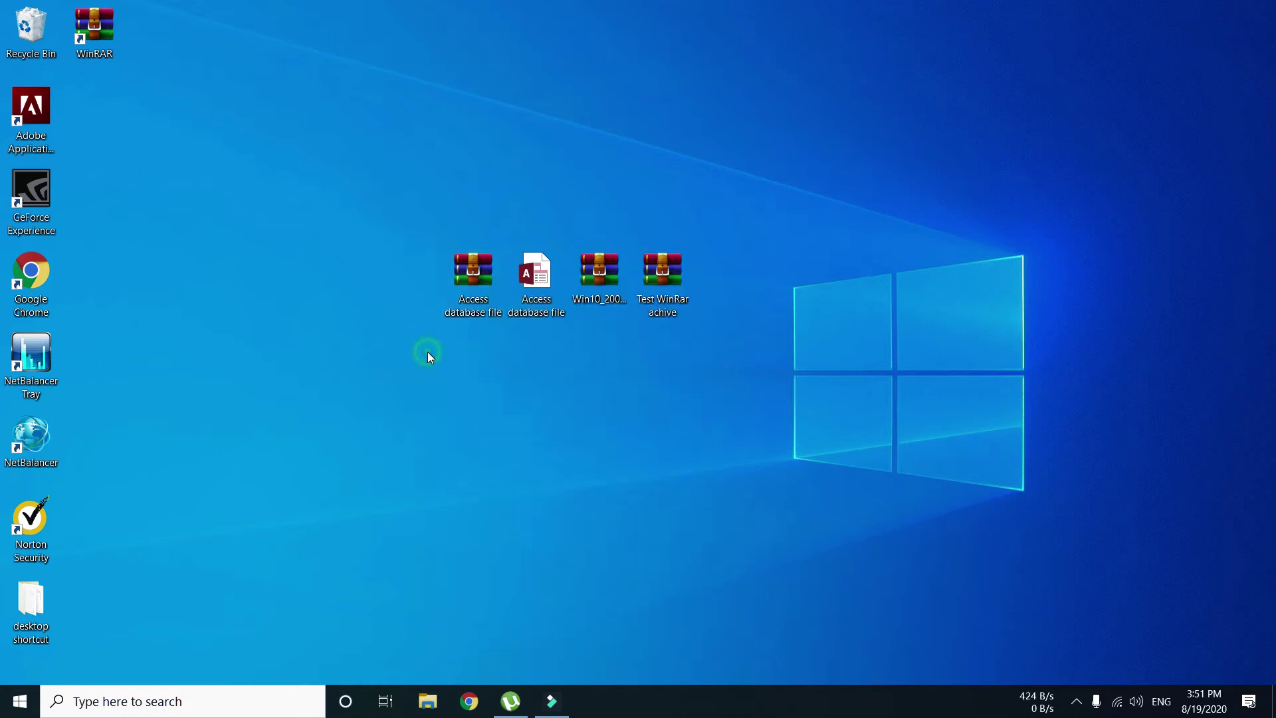
pyautogui.rightClick(469, 272)
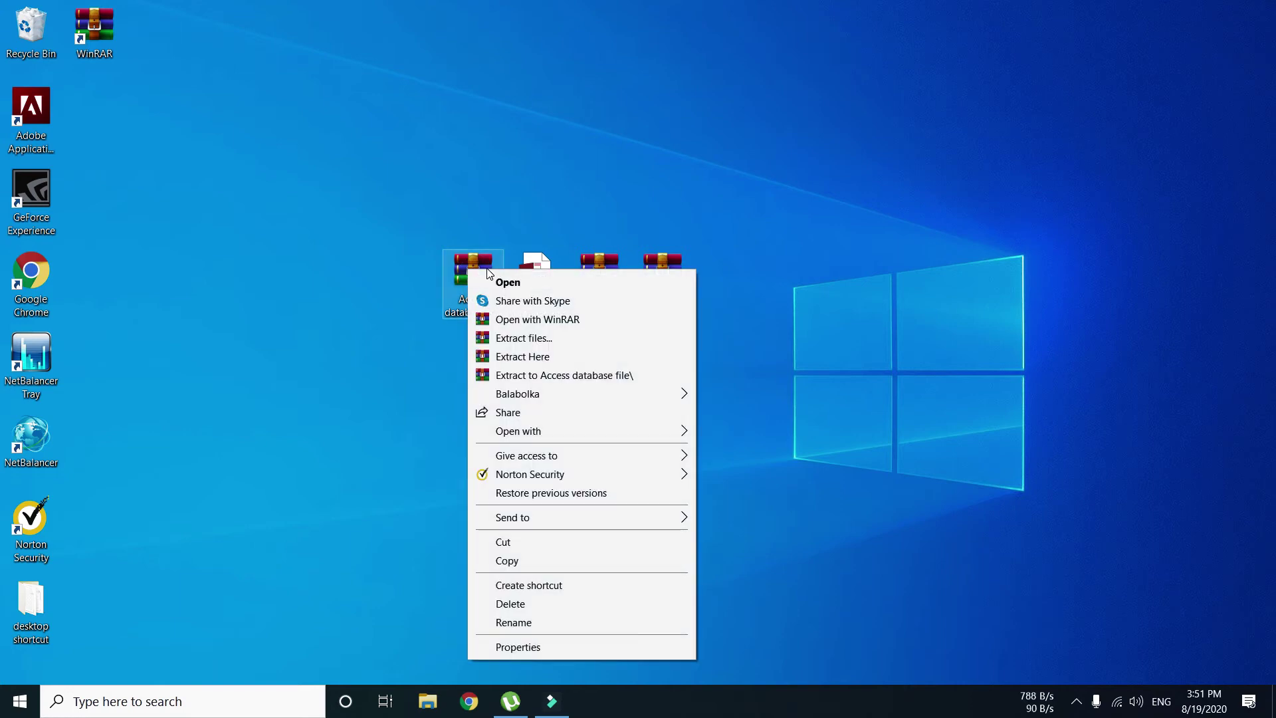
pyautogui.click(508, 284)
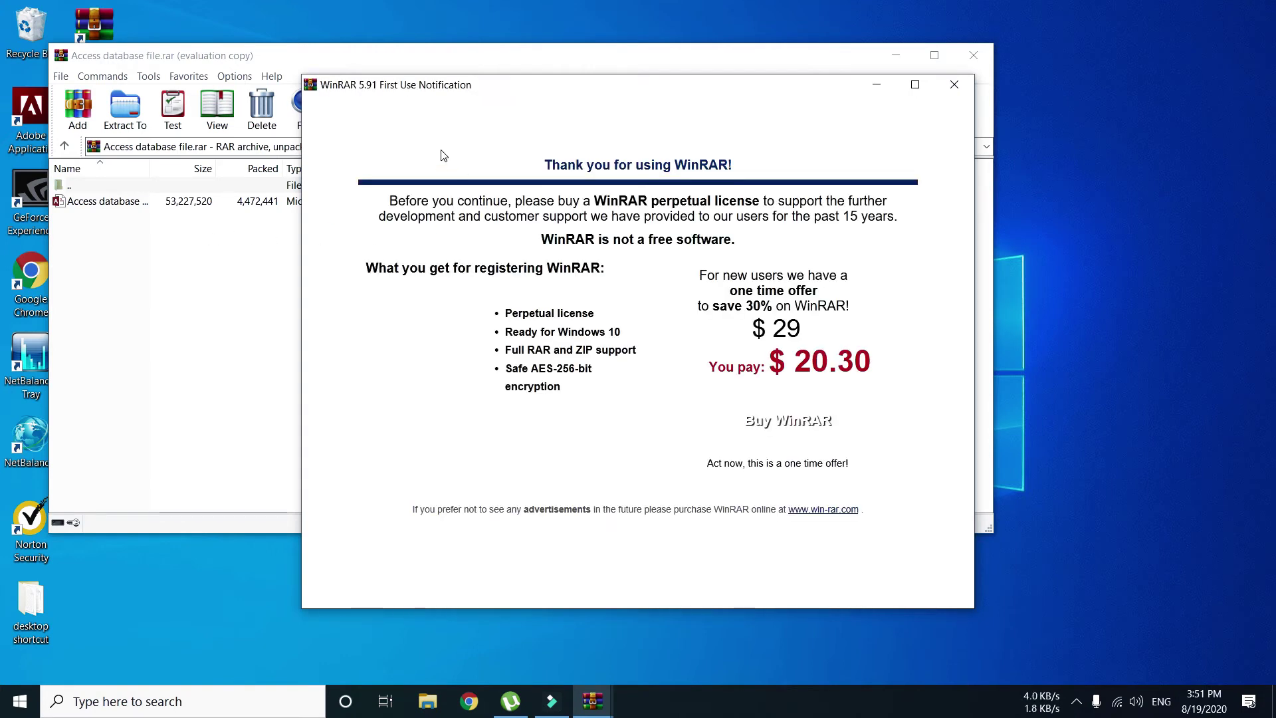
# - Extract the Access database file into Downloads, then close the archive window
pyautogui.click(954, 85)
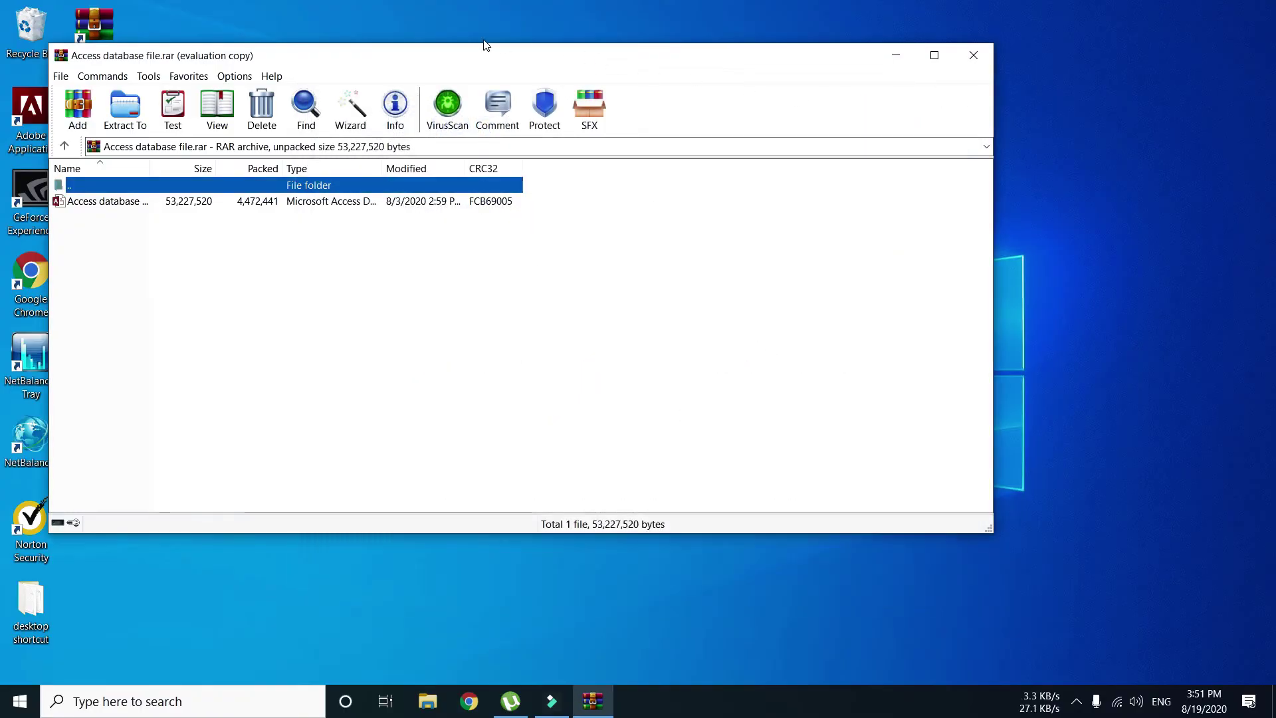
pyautogui.moveTo(476, 53); pyautogui.dragTo(556, 58)
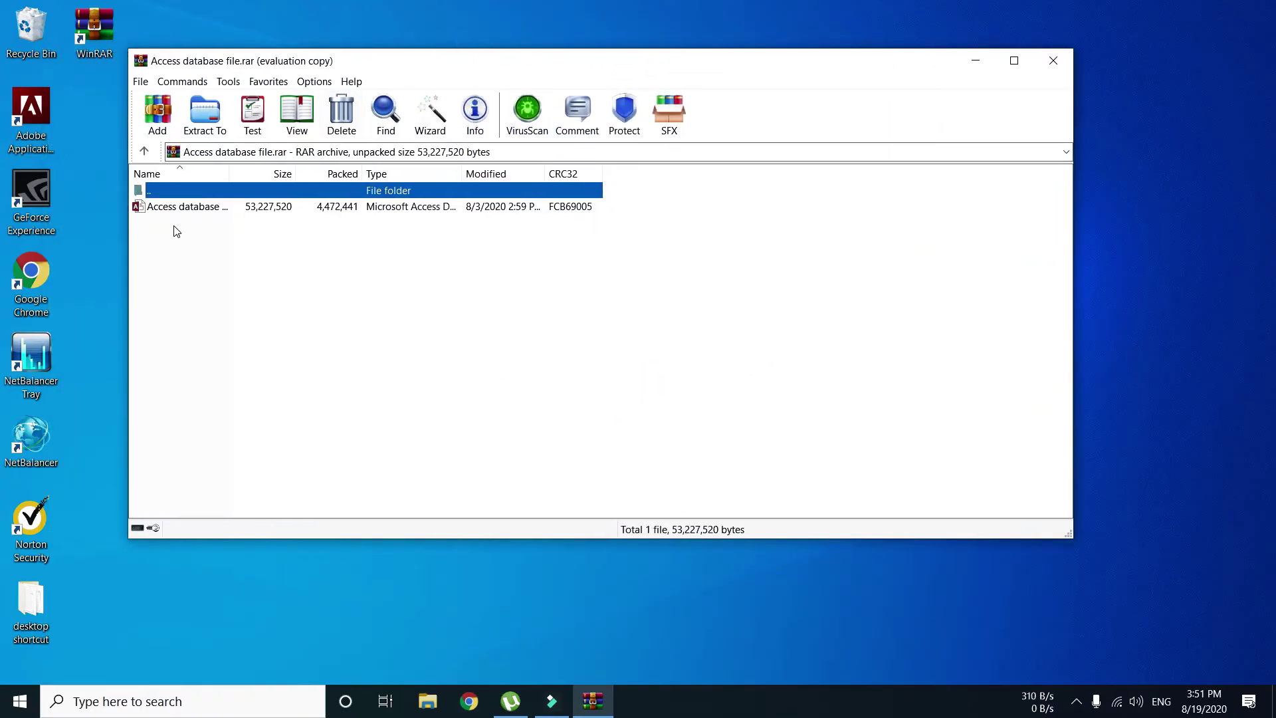
pyautogui.click(180, 208)
pyautogui.click(205, 114)
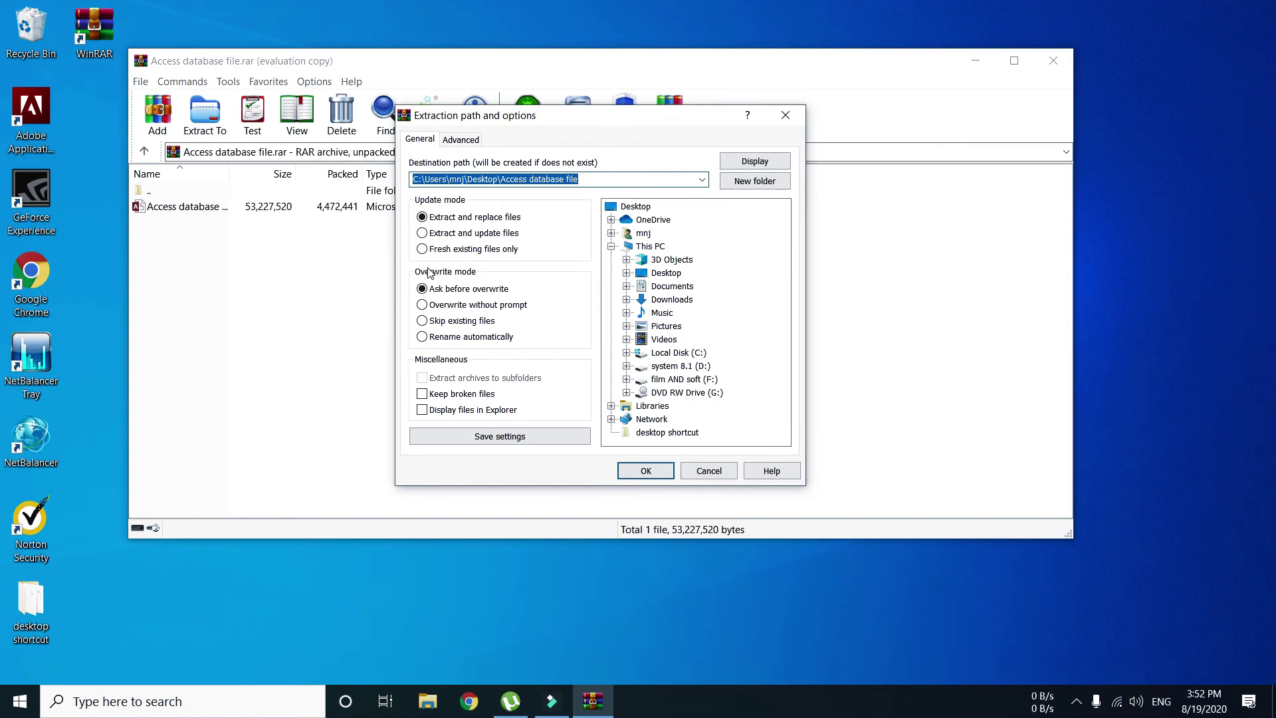
pyautogui.click(672, 302)
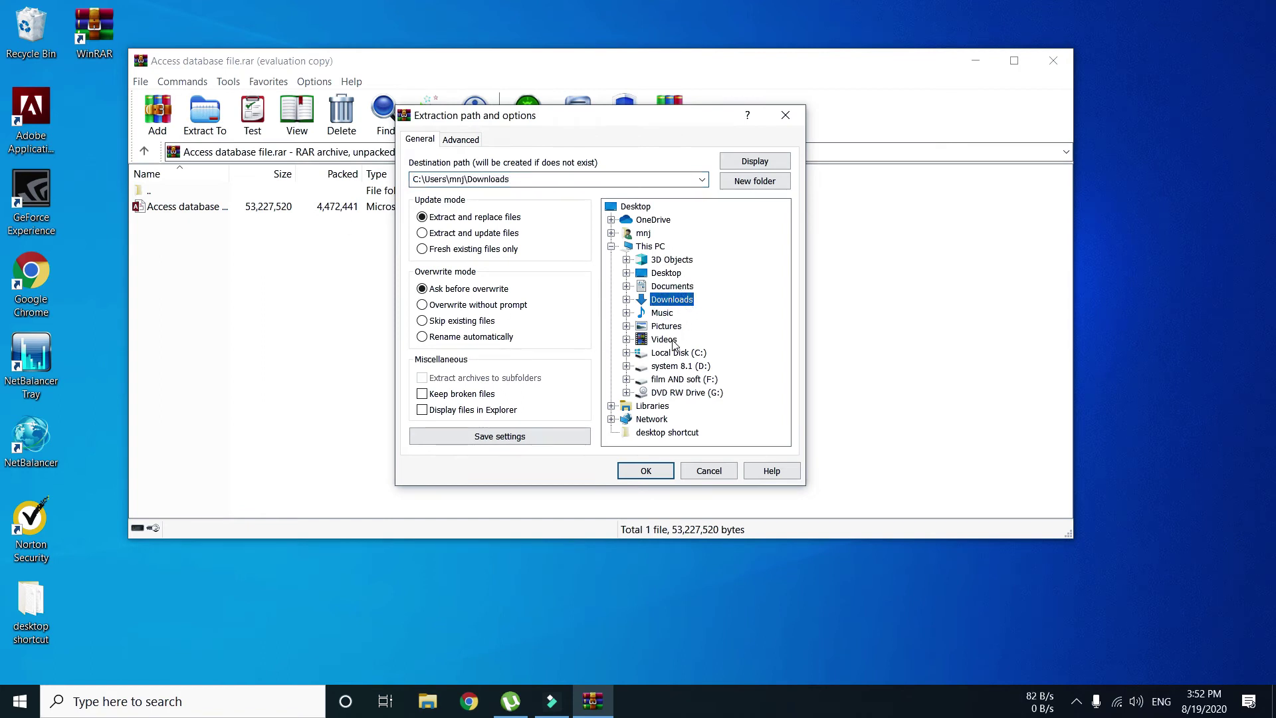
pyautogui.click(646, 471)
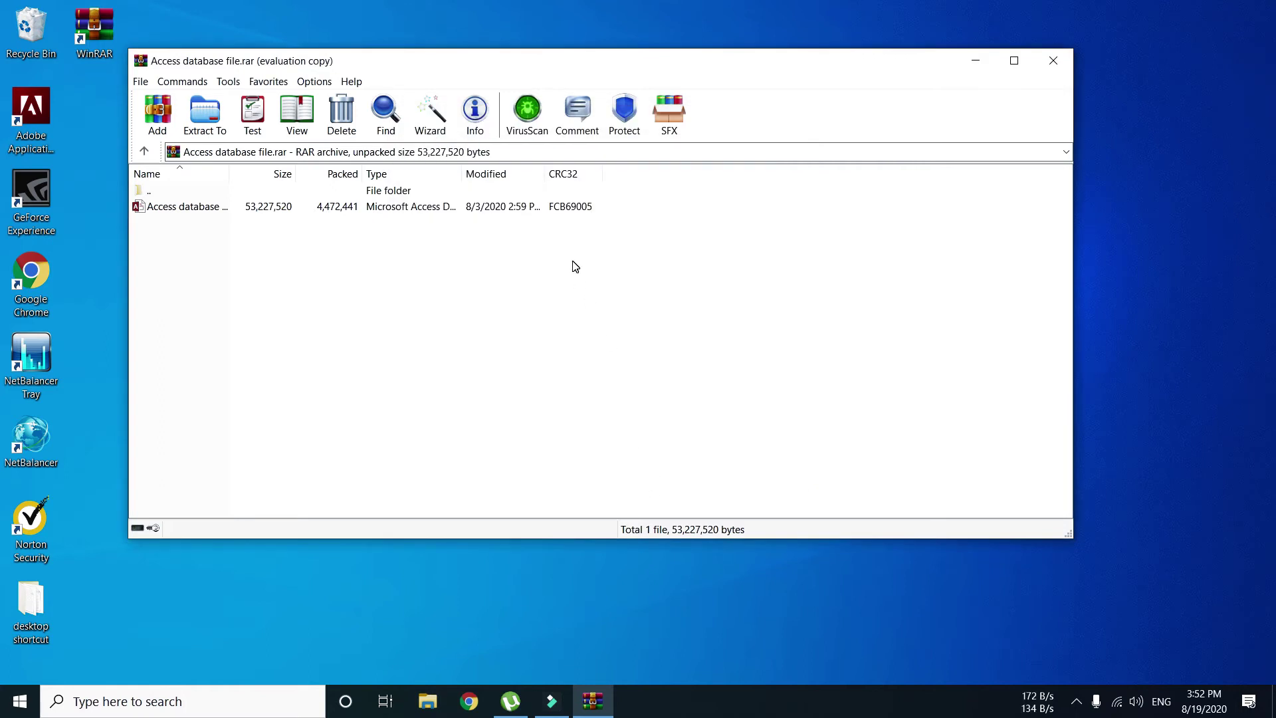
pyautogui.click(1054, 59)
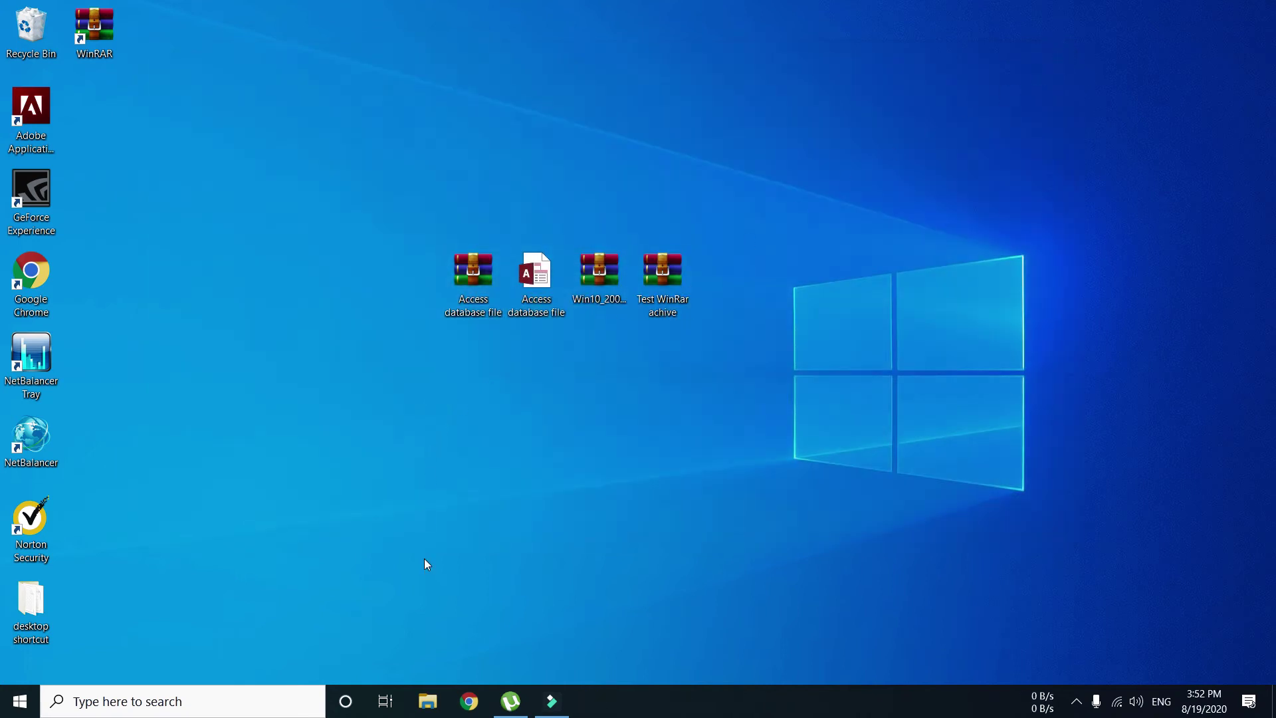
pyautogui.click(427, 703)
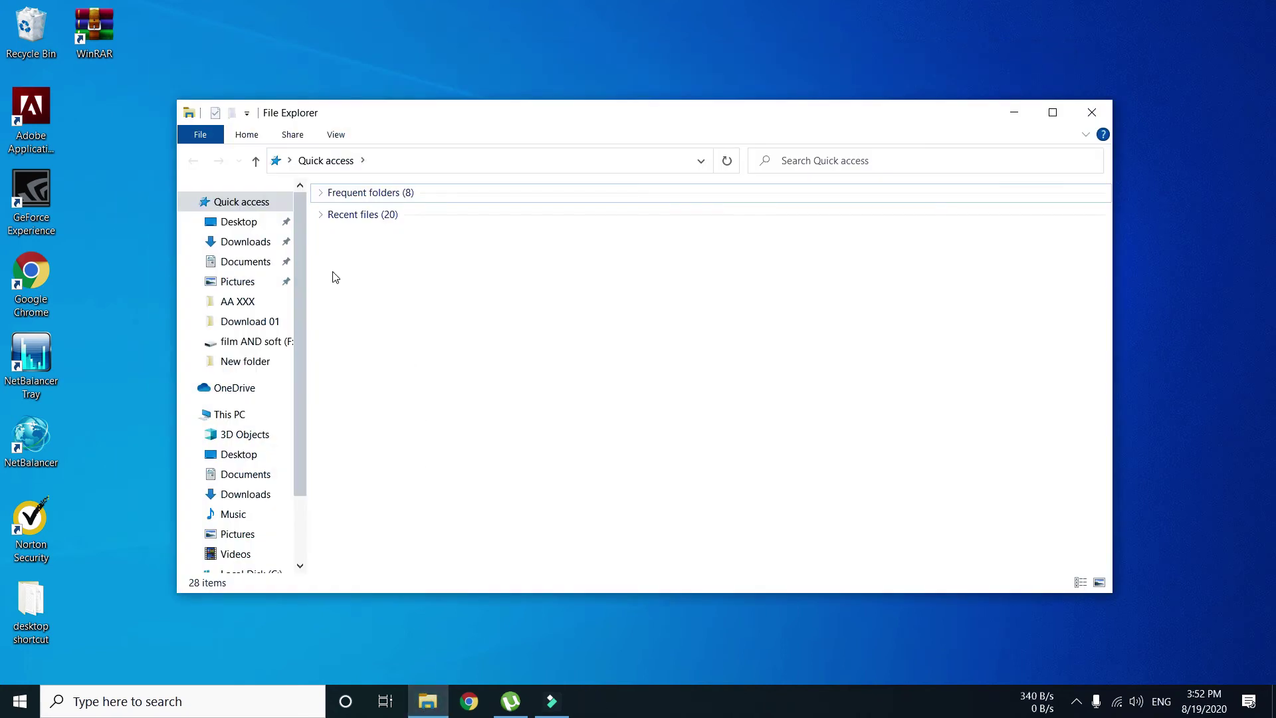
pyautogui.click(232, 243)
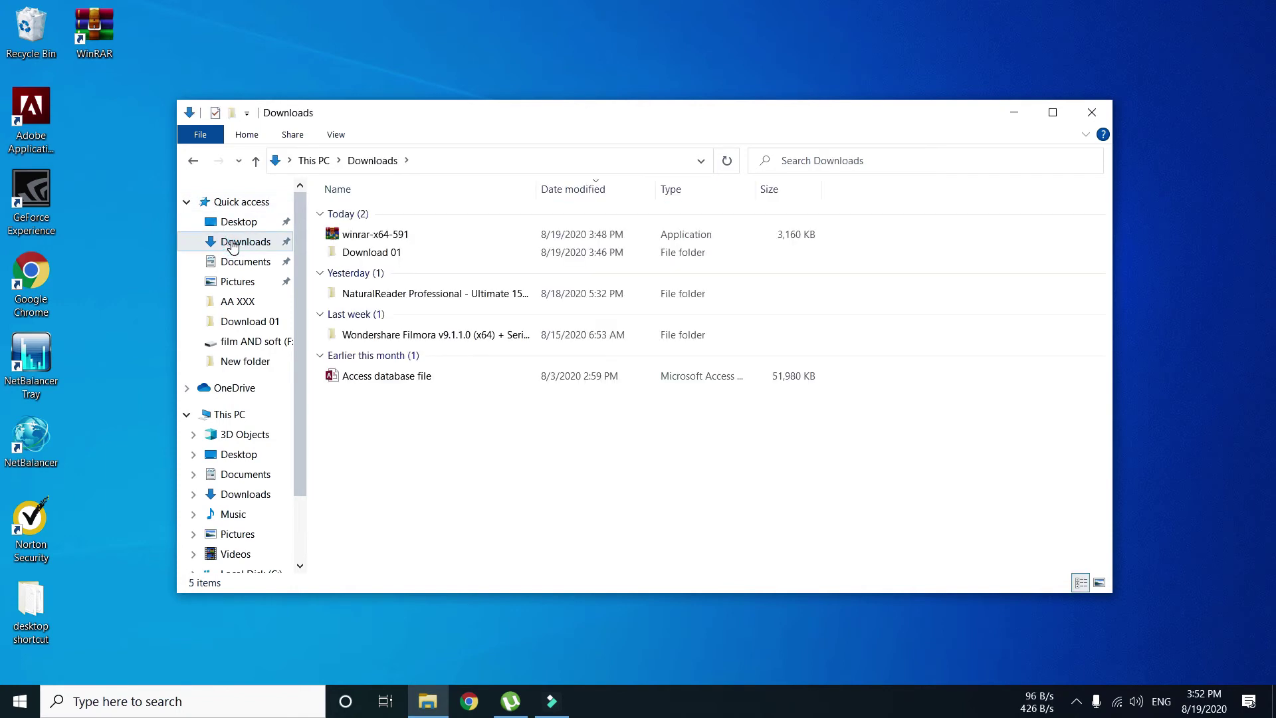
pyautogui.click(354, 379)
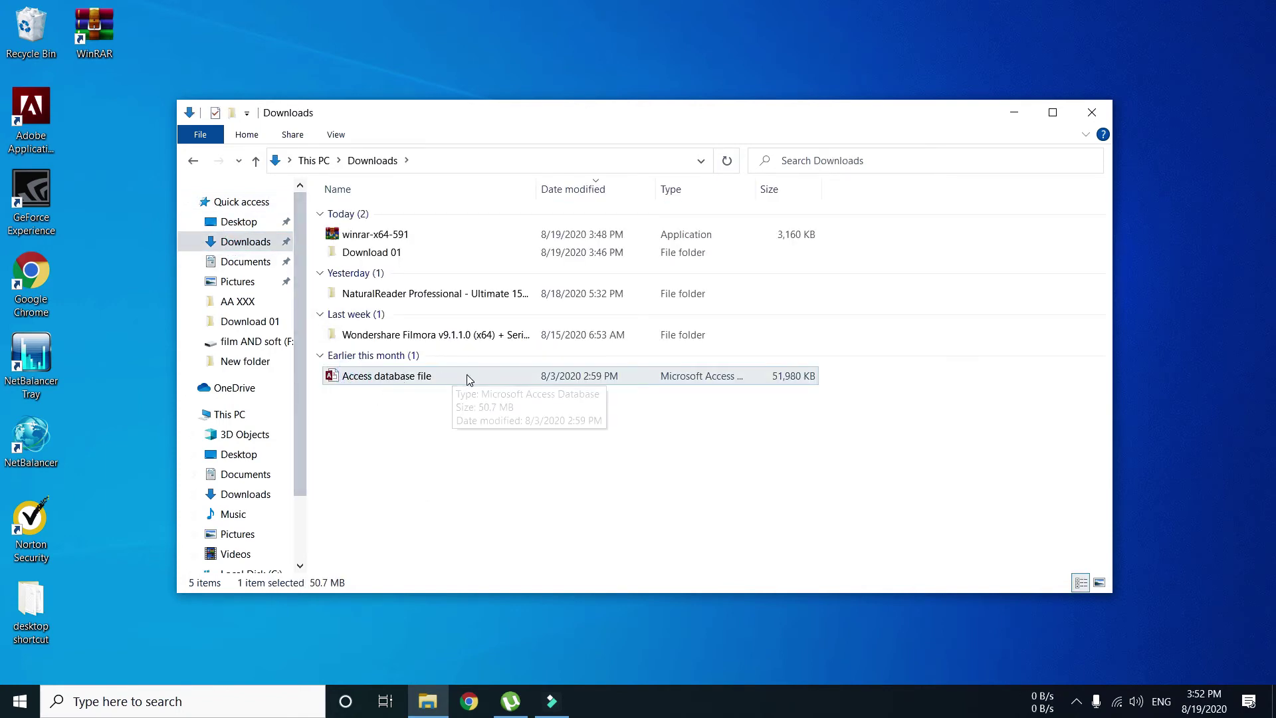
pyautogui.click(864, 279)
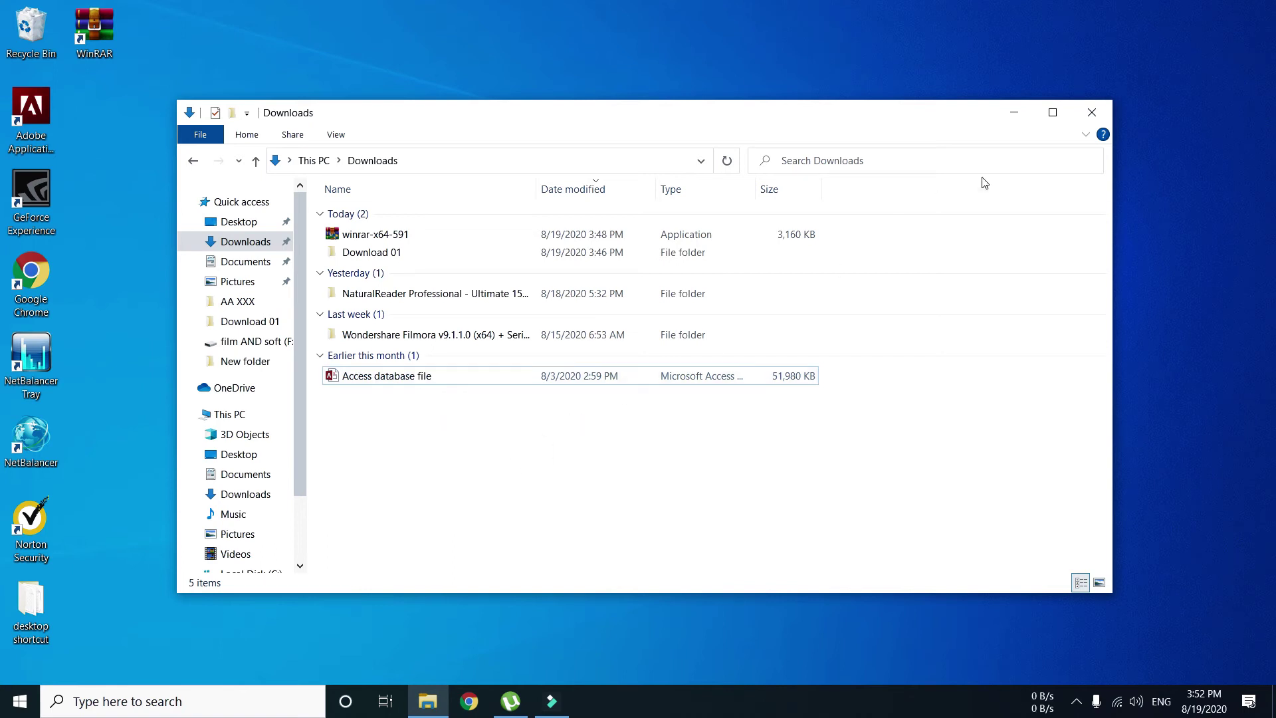
pyautogui.click(1093, 111)
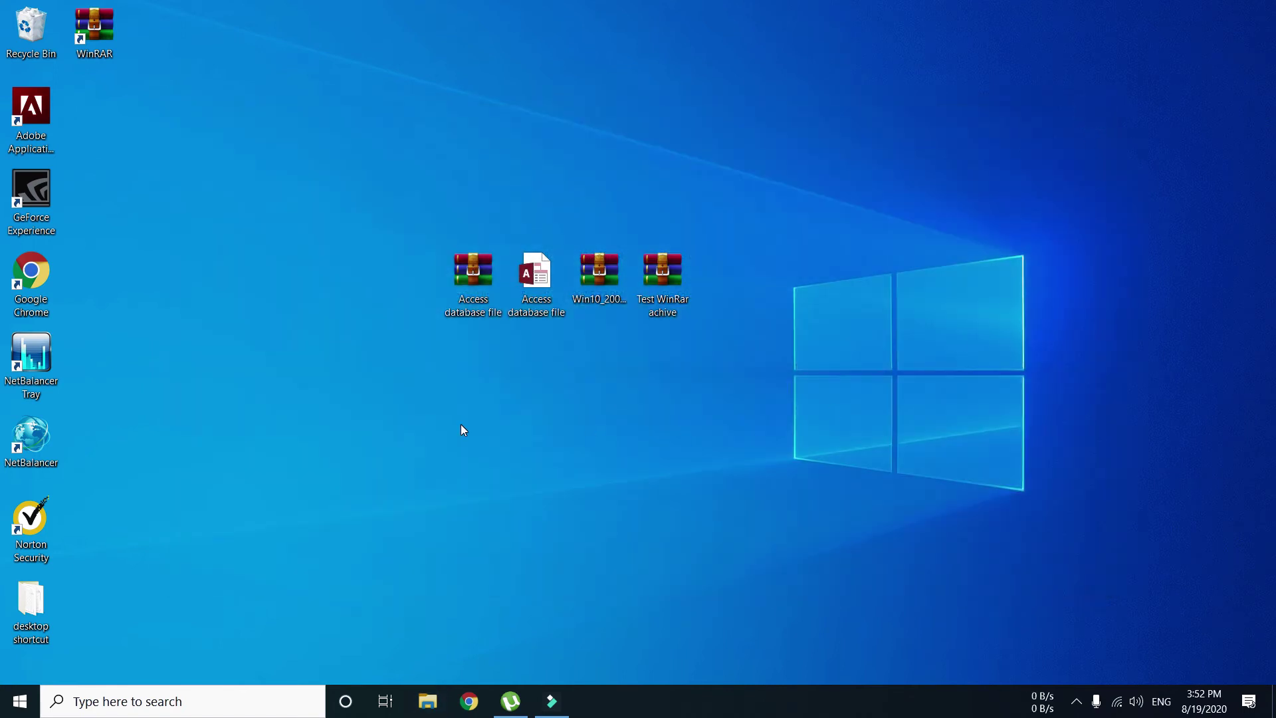
# - Open the Win10_2004_EnglishInternational_x64 ISO in WinRAR from the desktop
pyautogui.click(656, 288)
pyautogui.keyDown('ctrl'); pyautogui.click(594, 288); pyautogui.keyUp('ctrl')
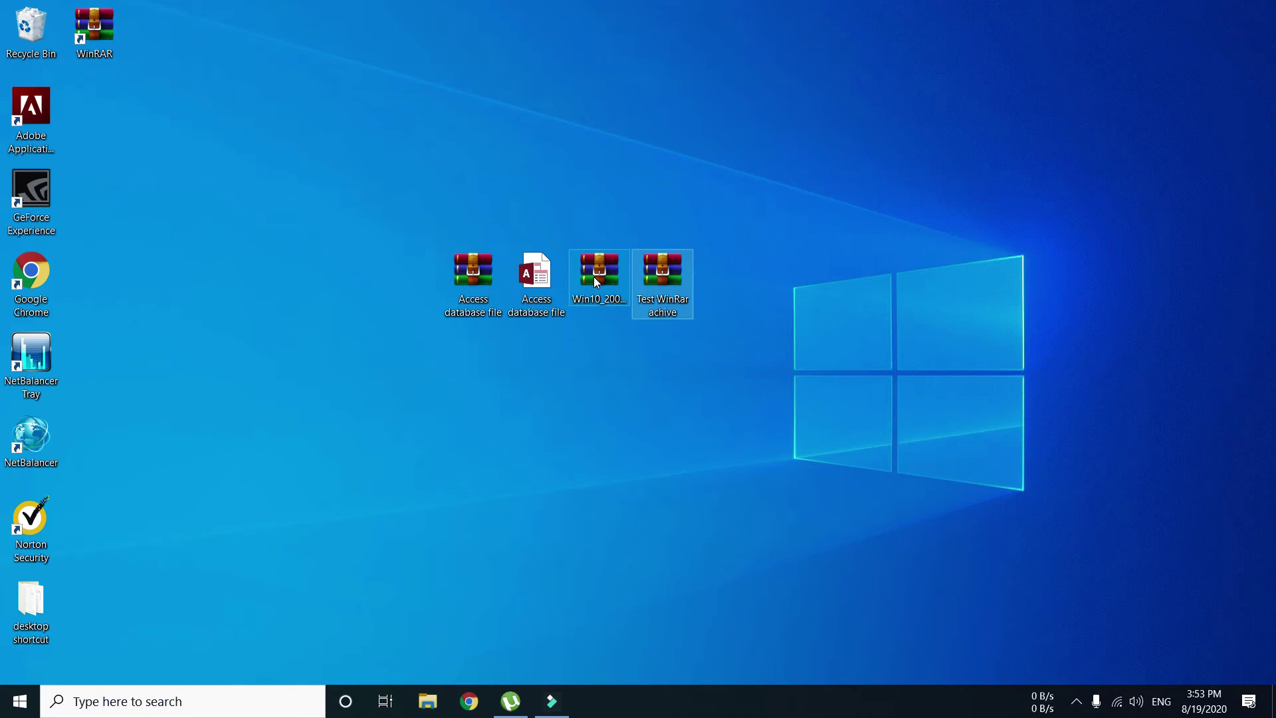
pyautogui.click(596, 282)
pyautogui.press('Left')
pyautogui.click(608, 275)
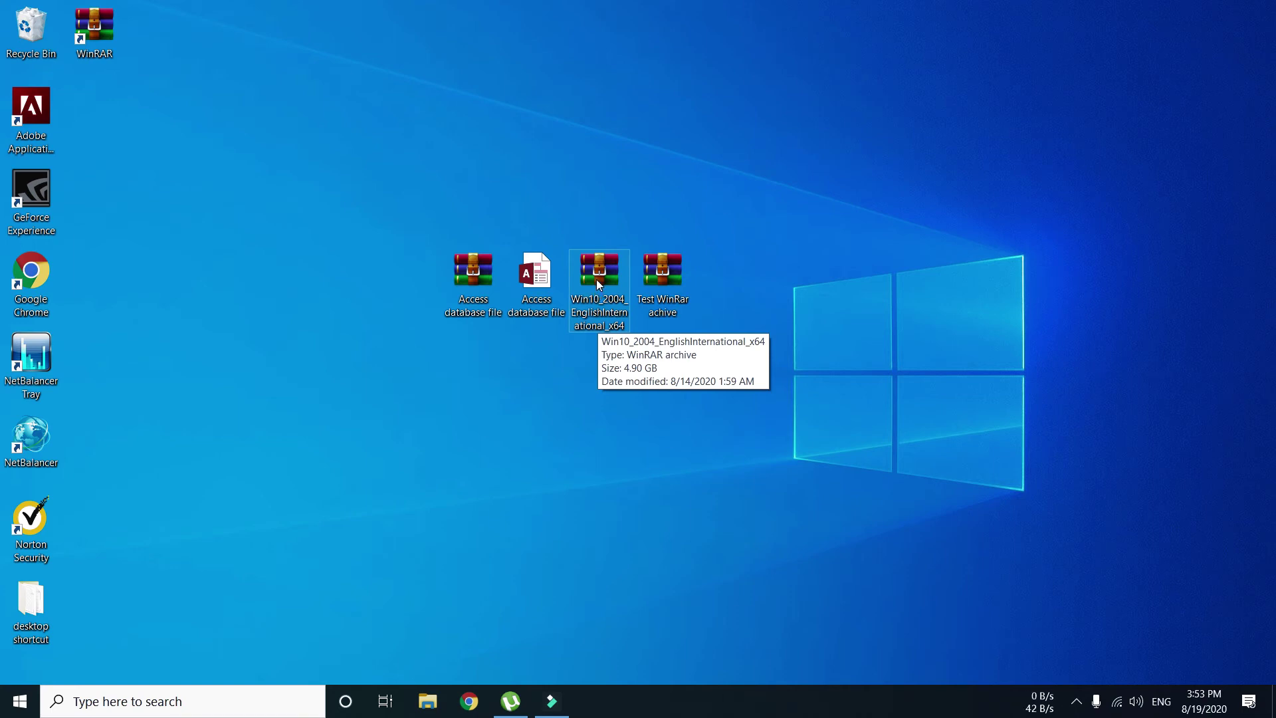
pyautogui.rightClick(597, 281)
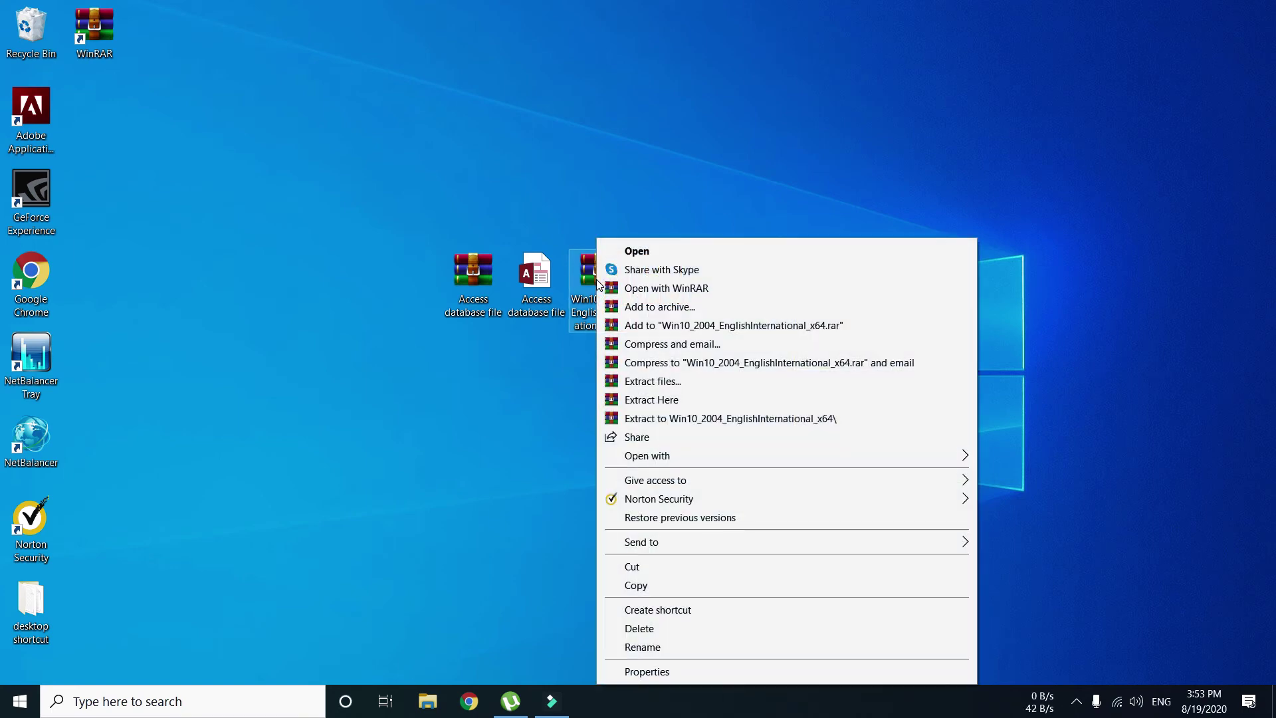
pyautogui.click(644, 257)
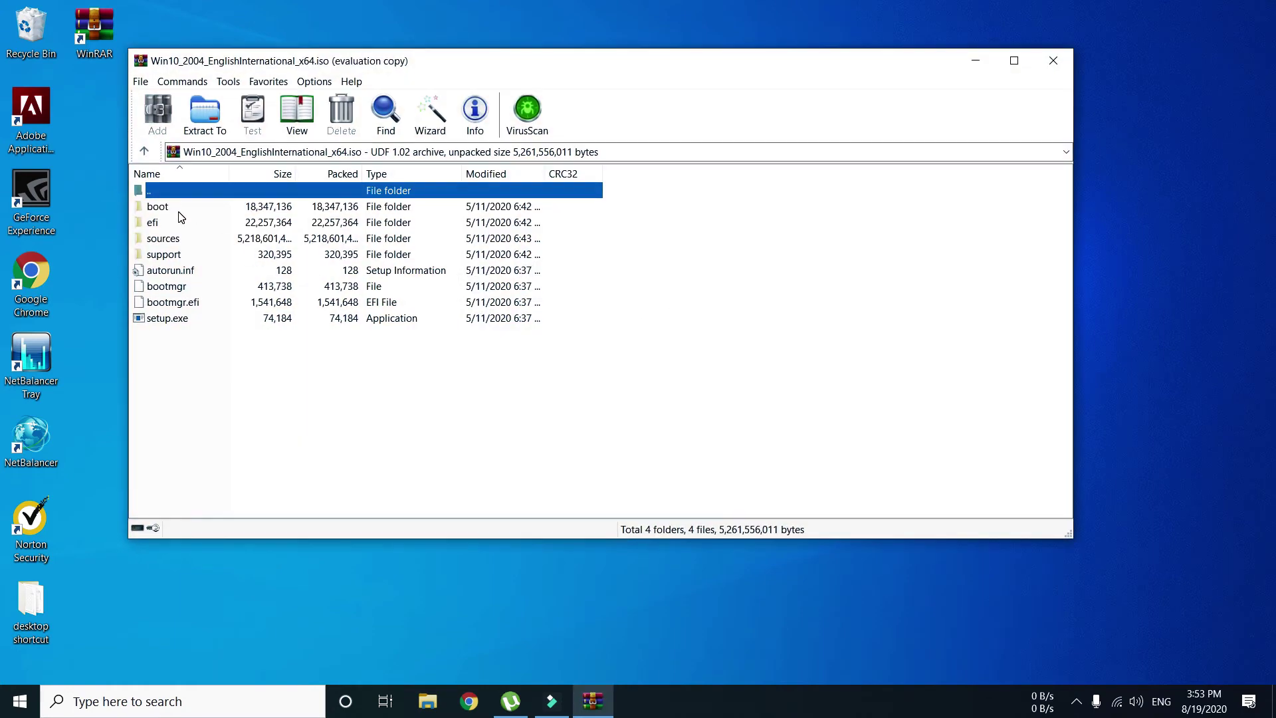
# - Browse the boot, efi, sources and support folders and files down to setup.exe, then close WinRAR
pyautogui.click(178, 212)
pyautogui.click(177, 225)
pyautogui.click(168, 239)
pyautogui.click(167, 255)
pyautogui.click(172, 272)
pyautogui.click(171, 301)
pyautogui.click(181, 341)
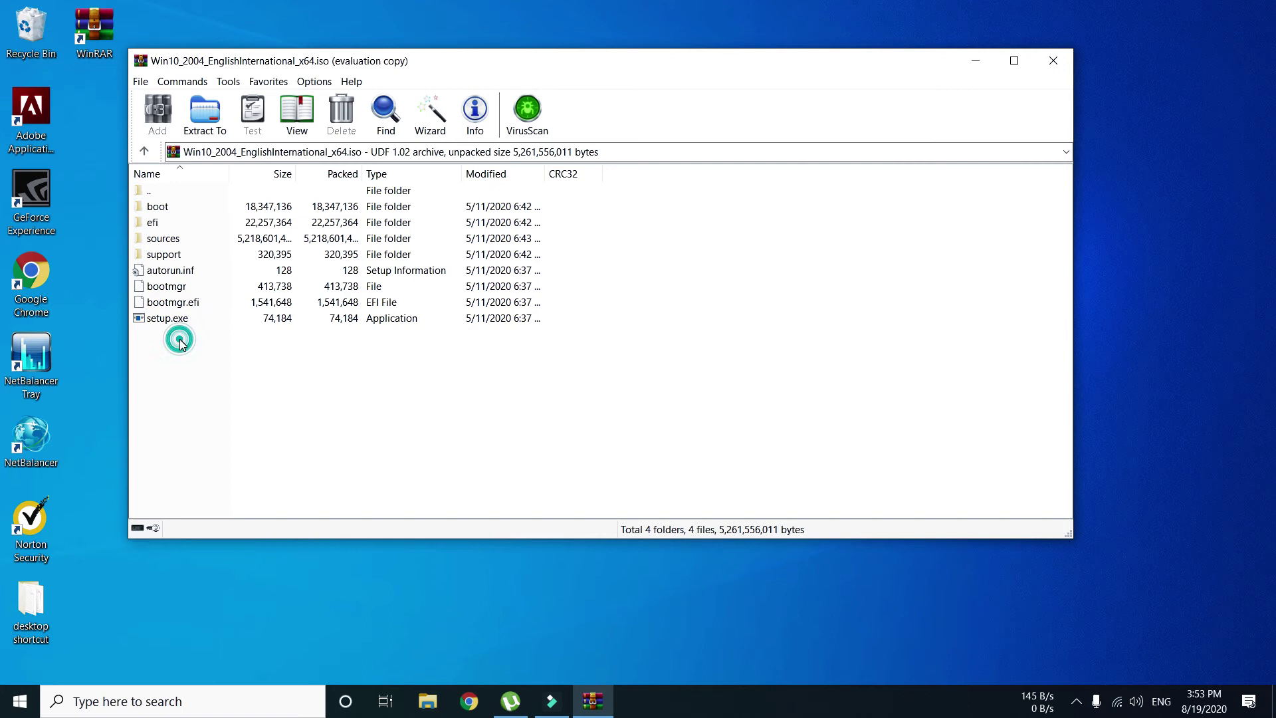
pyautogui.click(158, 319)
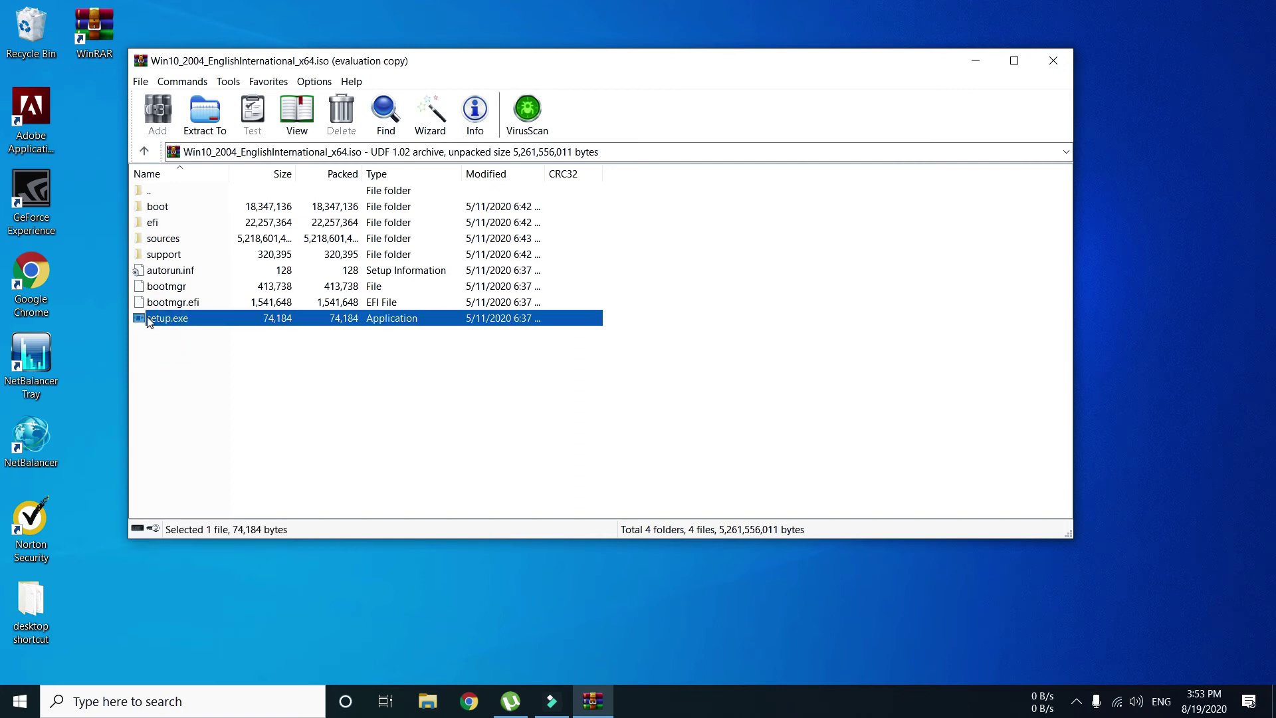
pyautogui.click(1053, 60)
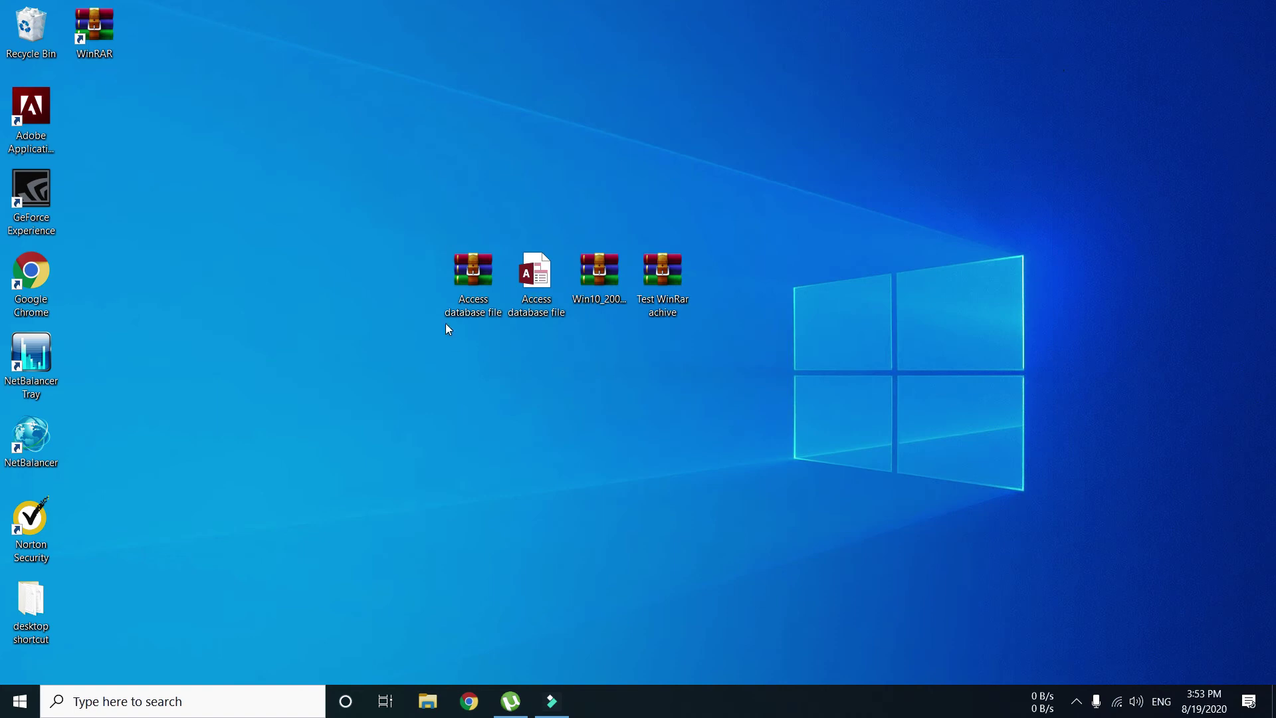
# - Create a new WinRAR ZIP archive on the desktop called 'any name you want'
pyautogui.click(536, 278)
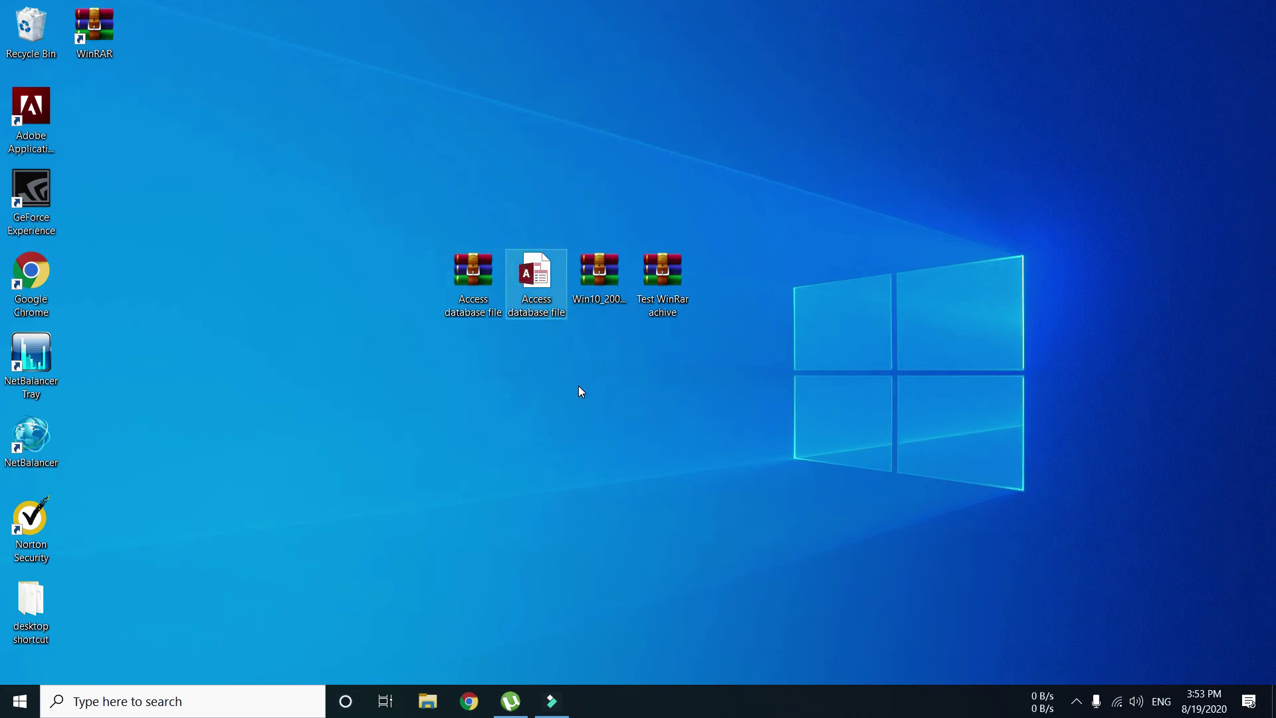
pyautogui.rightClick(297, 255)
pyautogui.click(351, 415)
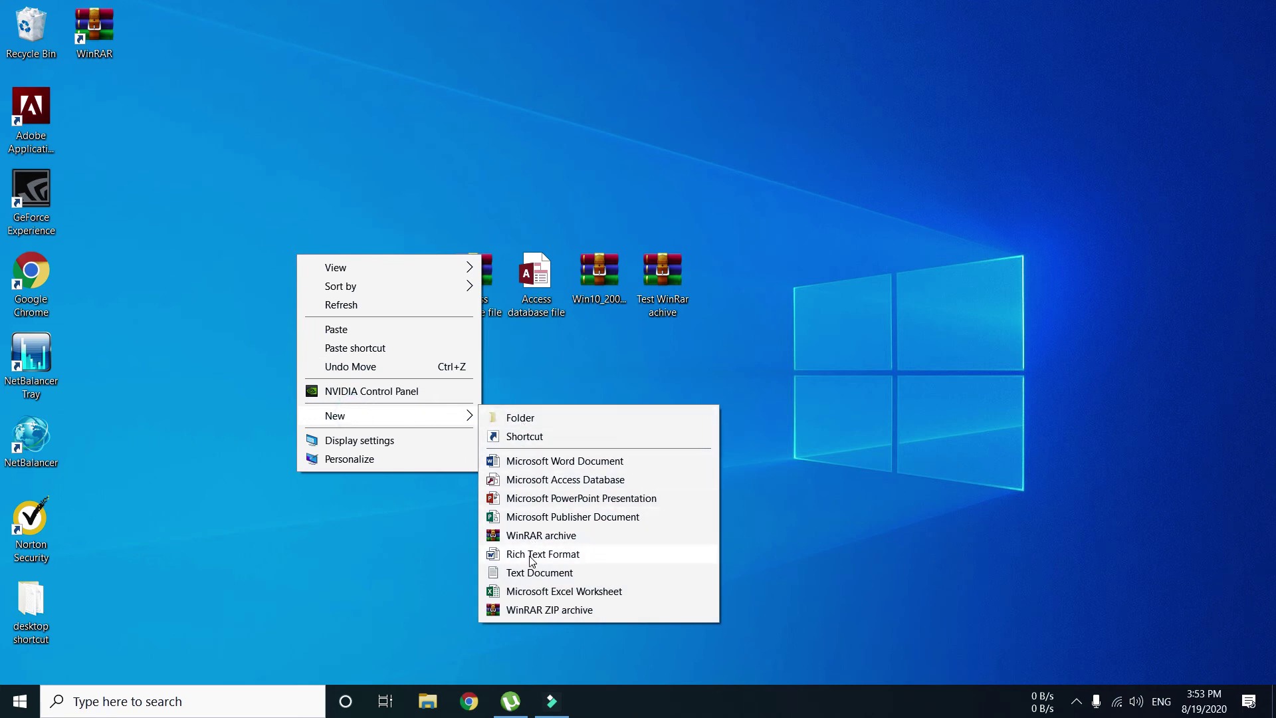
pyautogui.click(532, 610)
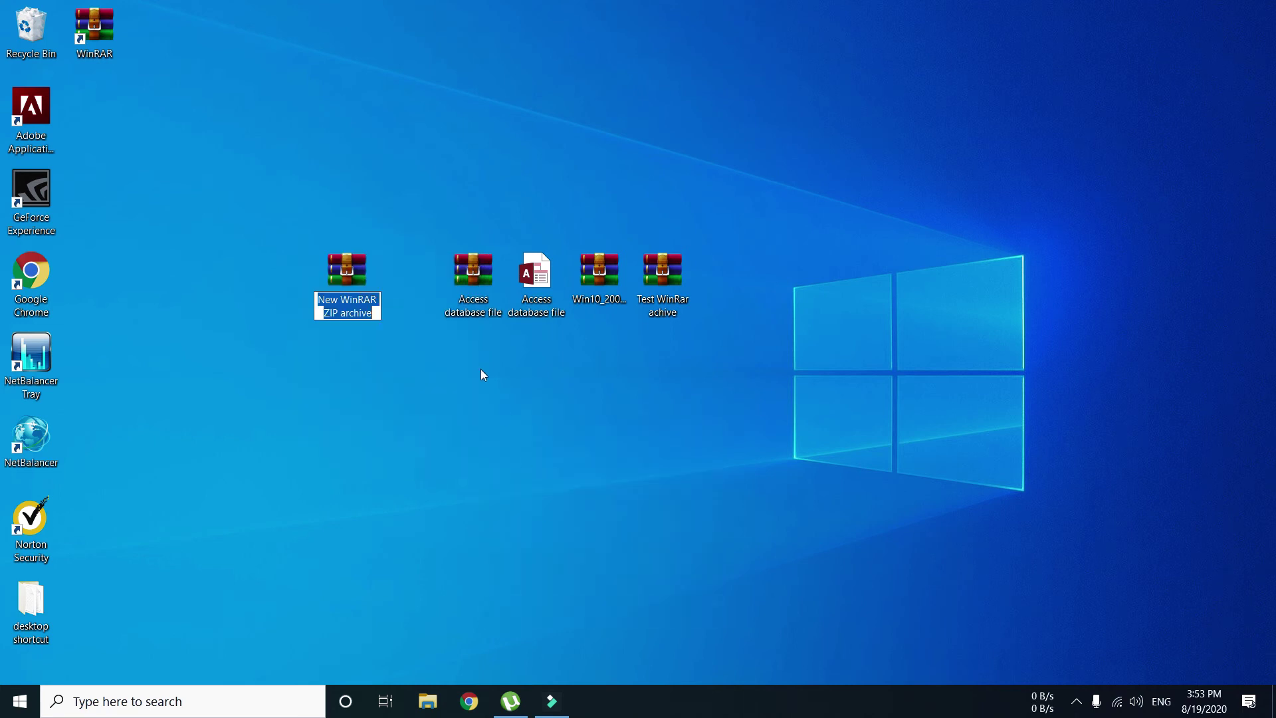
pyautogui.write('a')
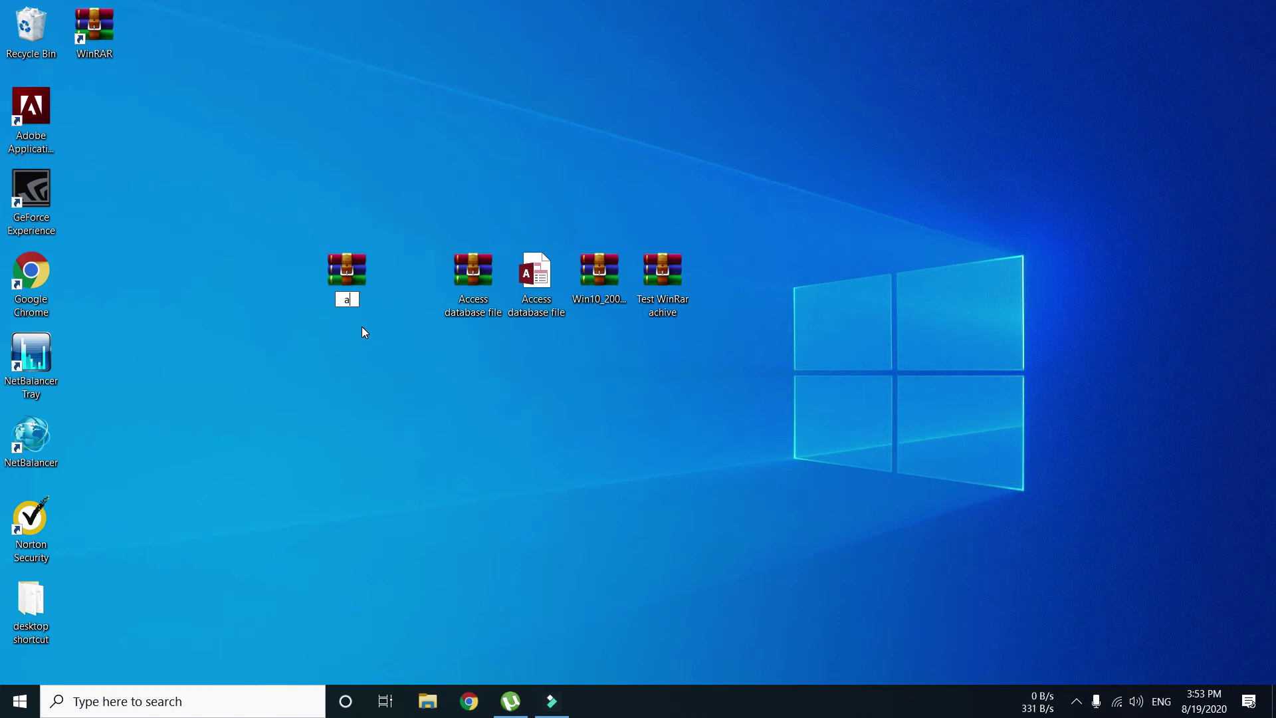
pyautogui.write('ny name you want')
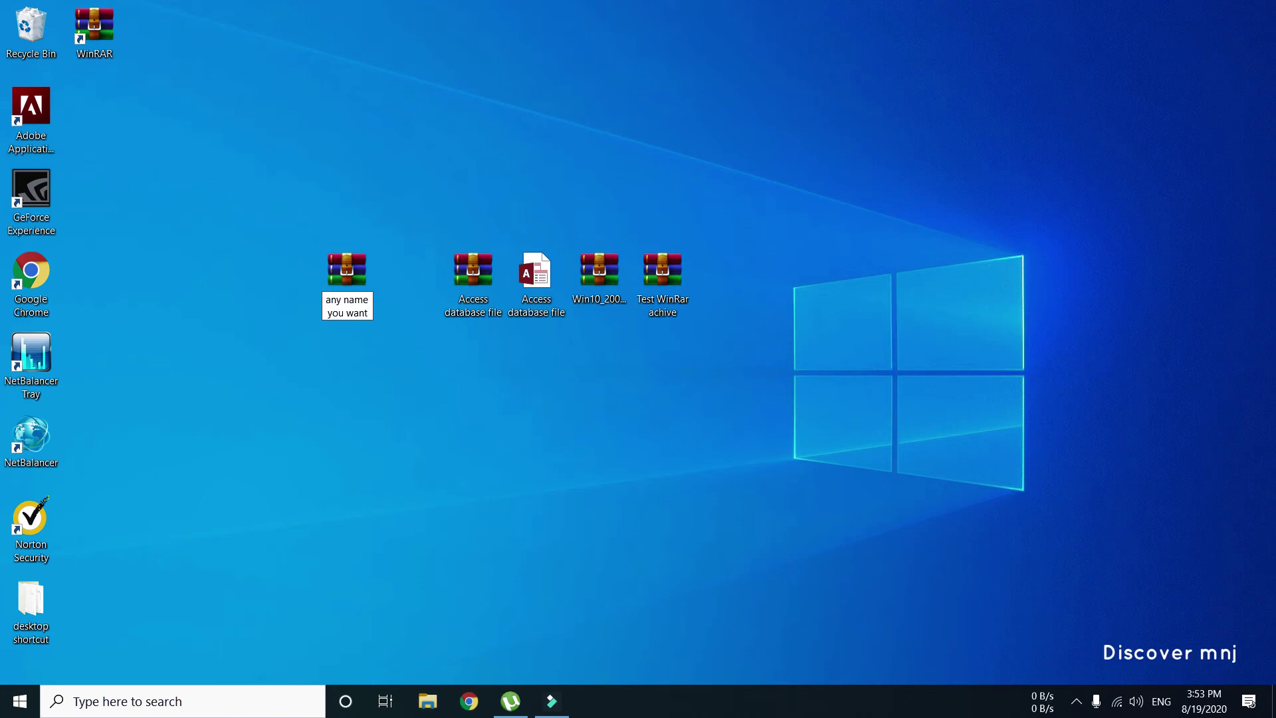
pyautogui.press('Return')
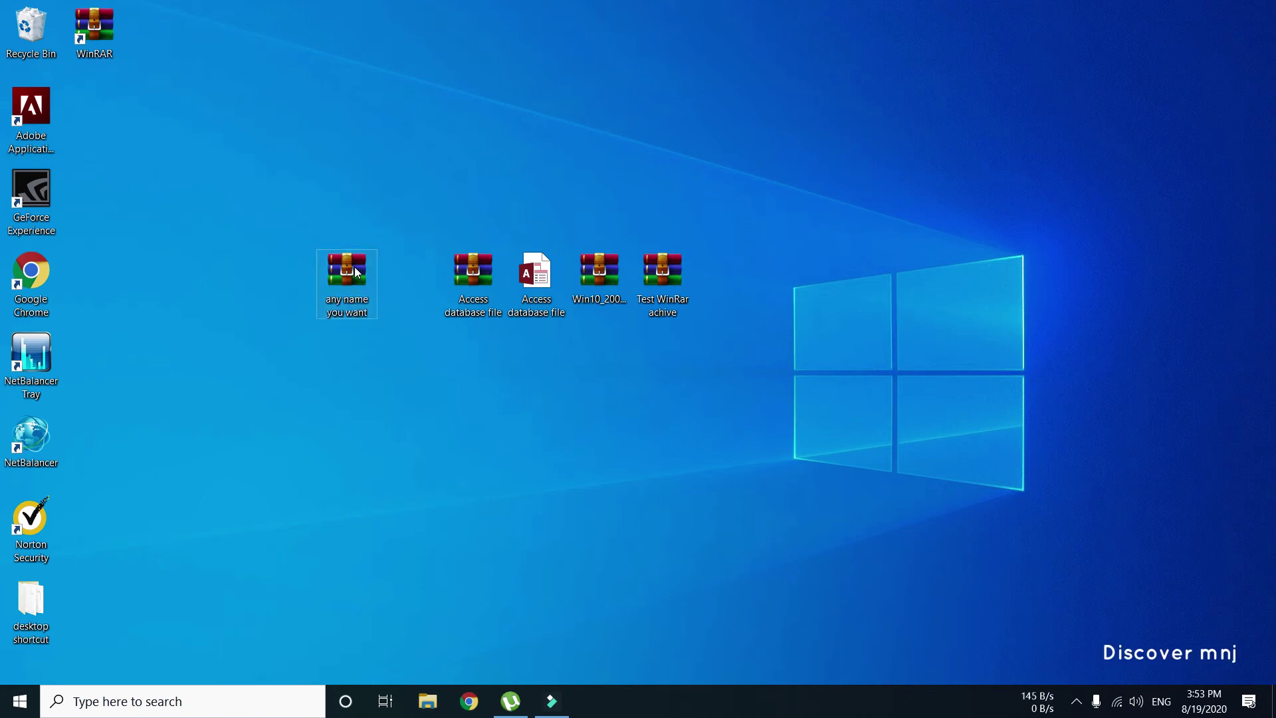
# - Open the new ZIP in WinRAR and choose the Access database file to add
pyautogui.rightClick(353, 267)
pyautogui.click(378, 281)
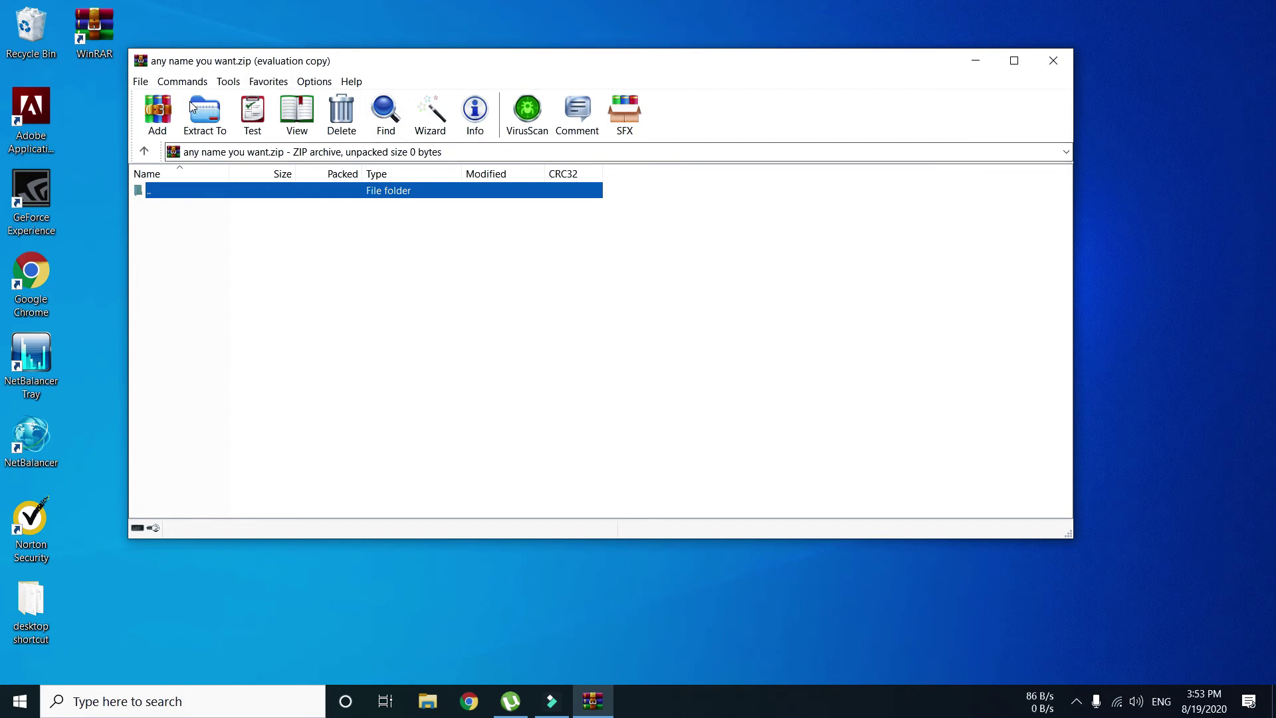
pyautogui.click(155, 119)
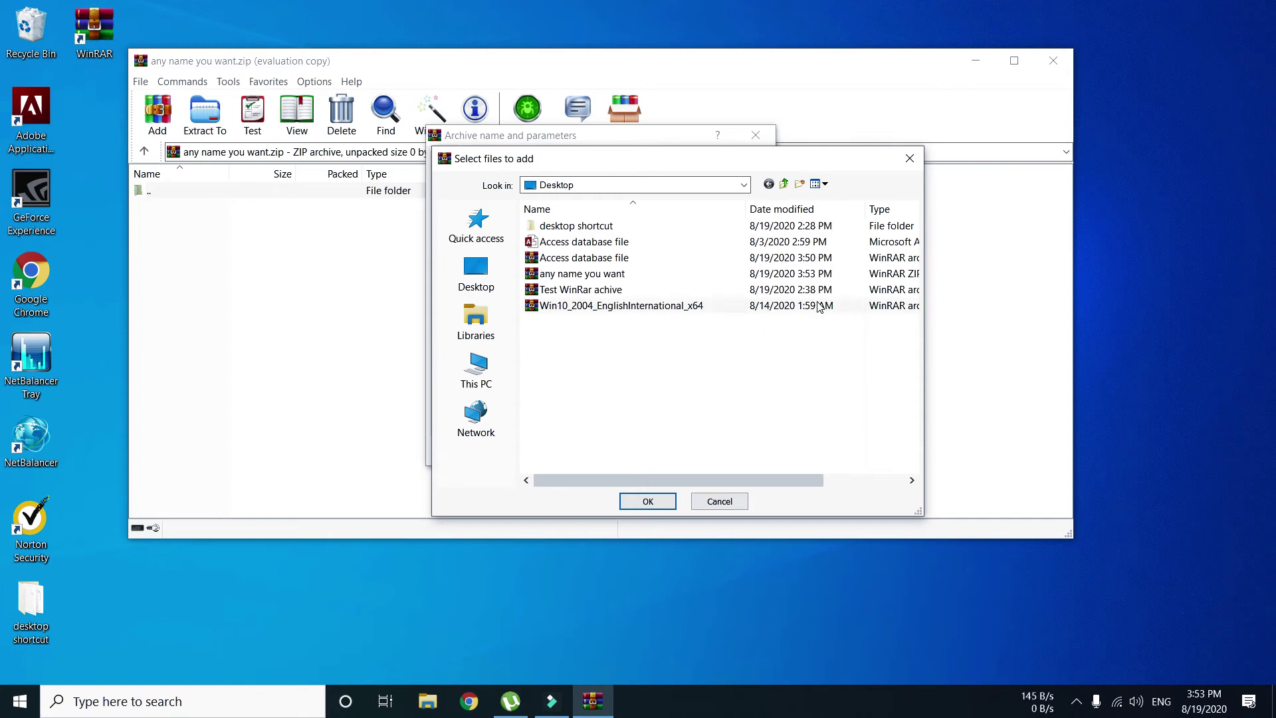
pyautogui.click(549, 244)
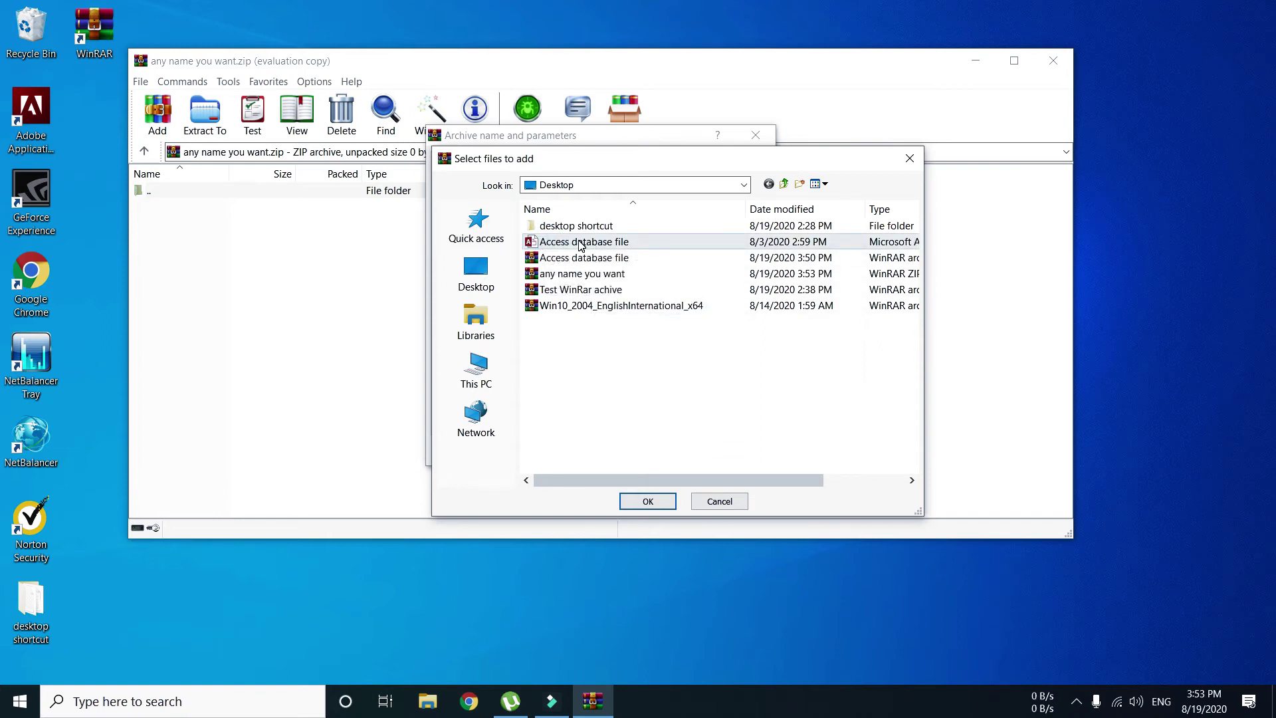
pyautogui.click(648, 501)
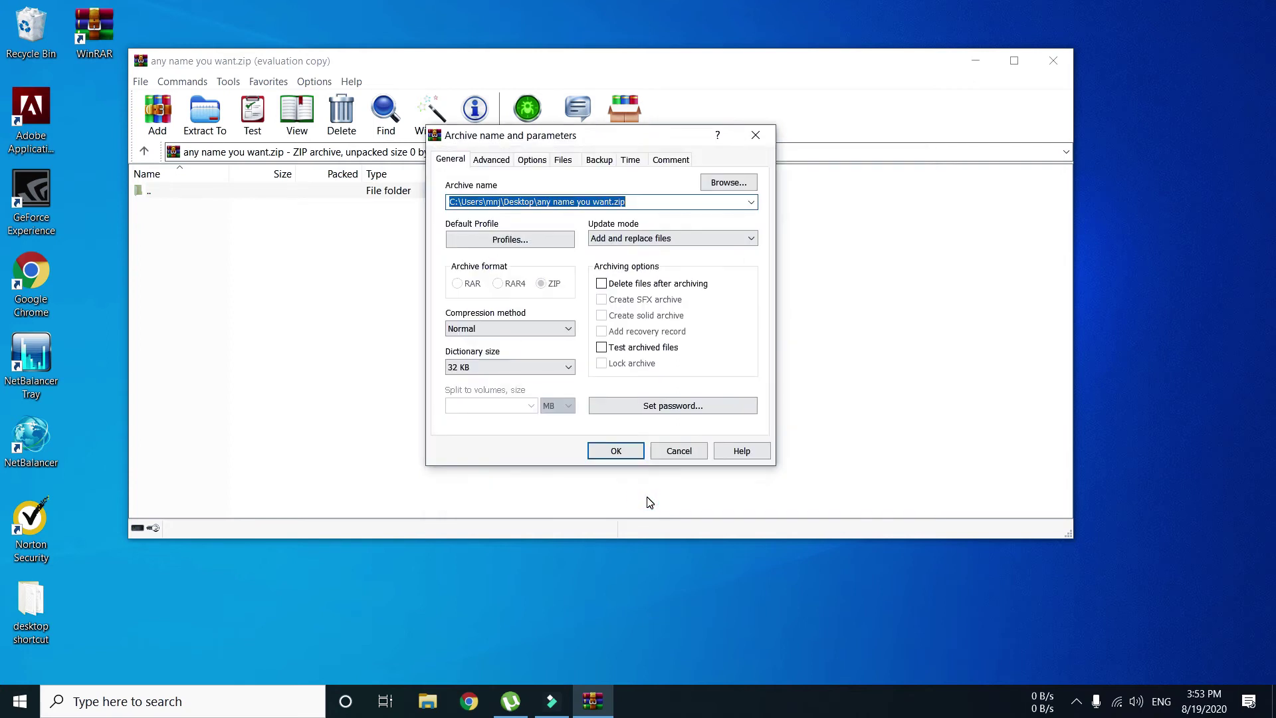
# - Set an archive password and compress the Access database into the protected ZIP
pyautogui.click(667, 407)
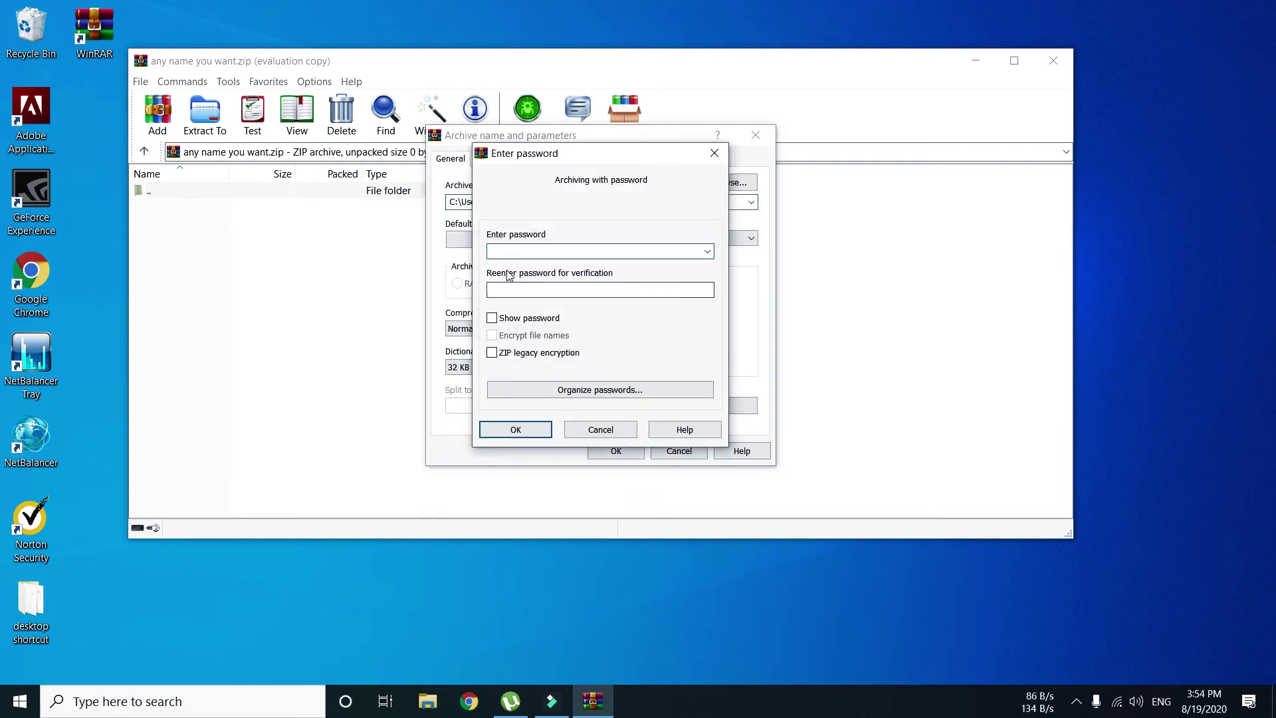
pyautogui.click(492, 319)
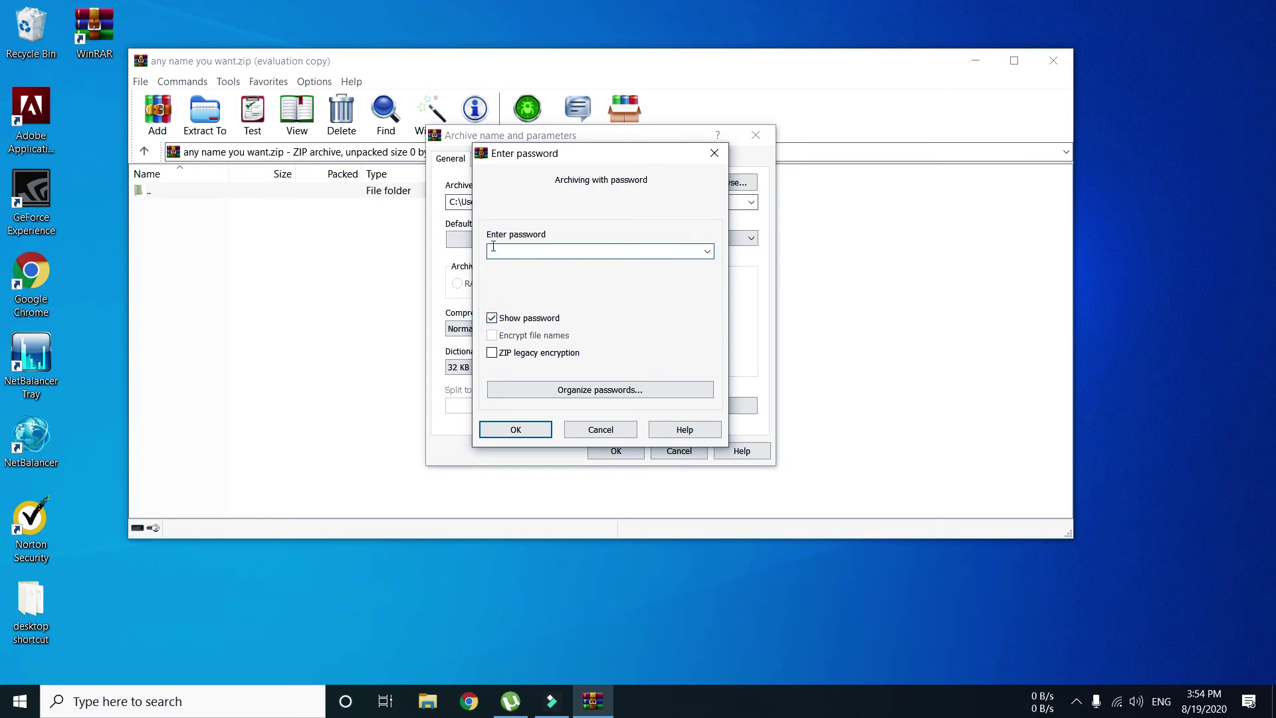
pyautogui.click(492, 319)
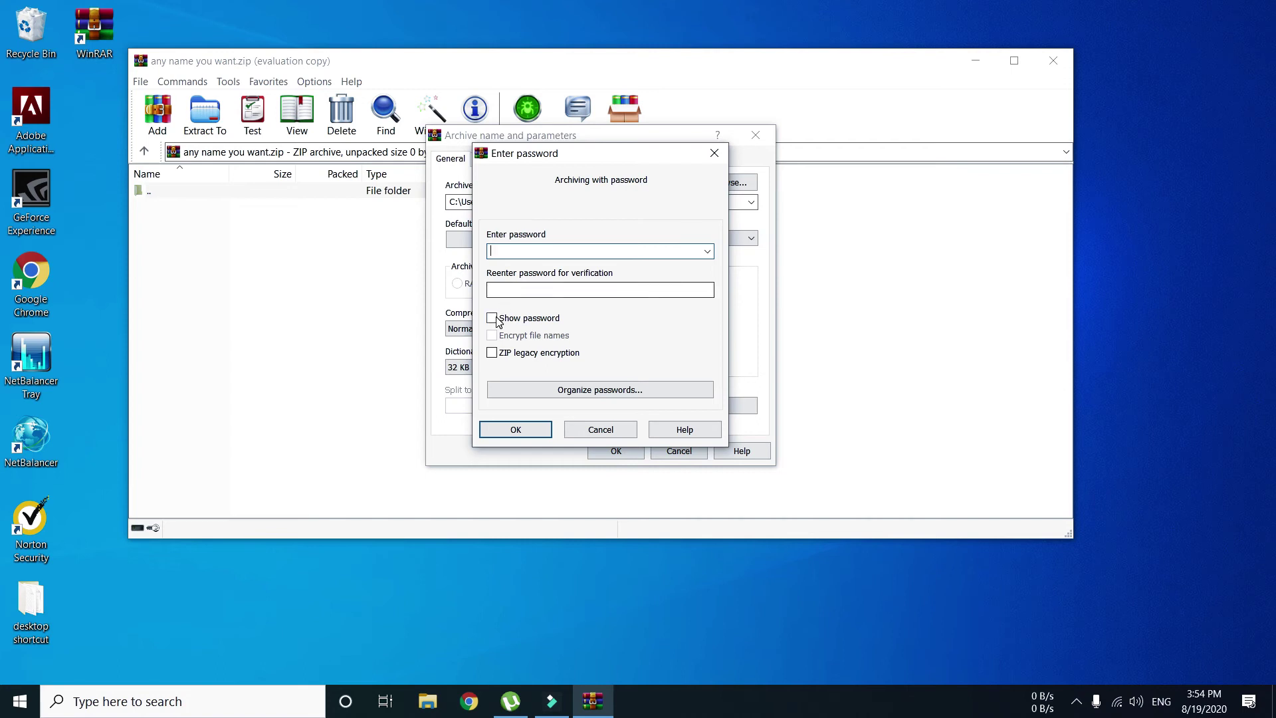
pyautogui.click(492, 319)
pyautogui.write('12345')
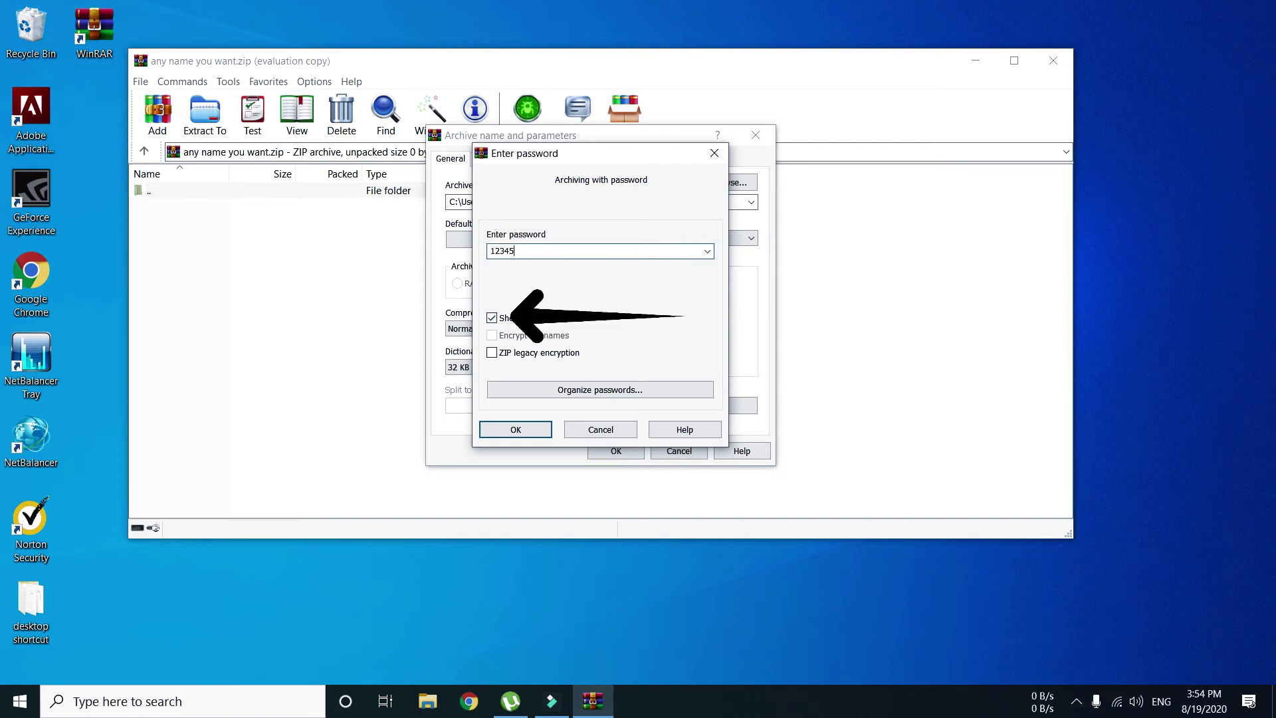
pyautogui.click(510, 430)
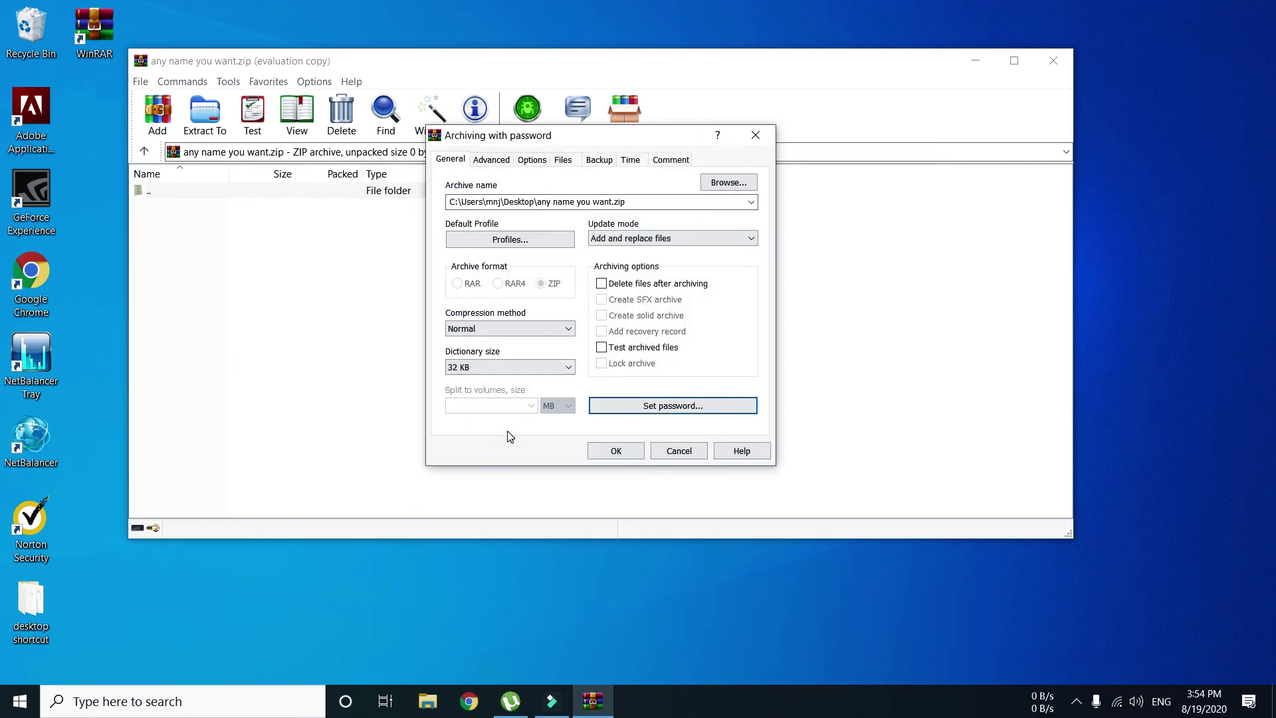
pyautogui.click(613, 450)
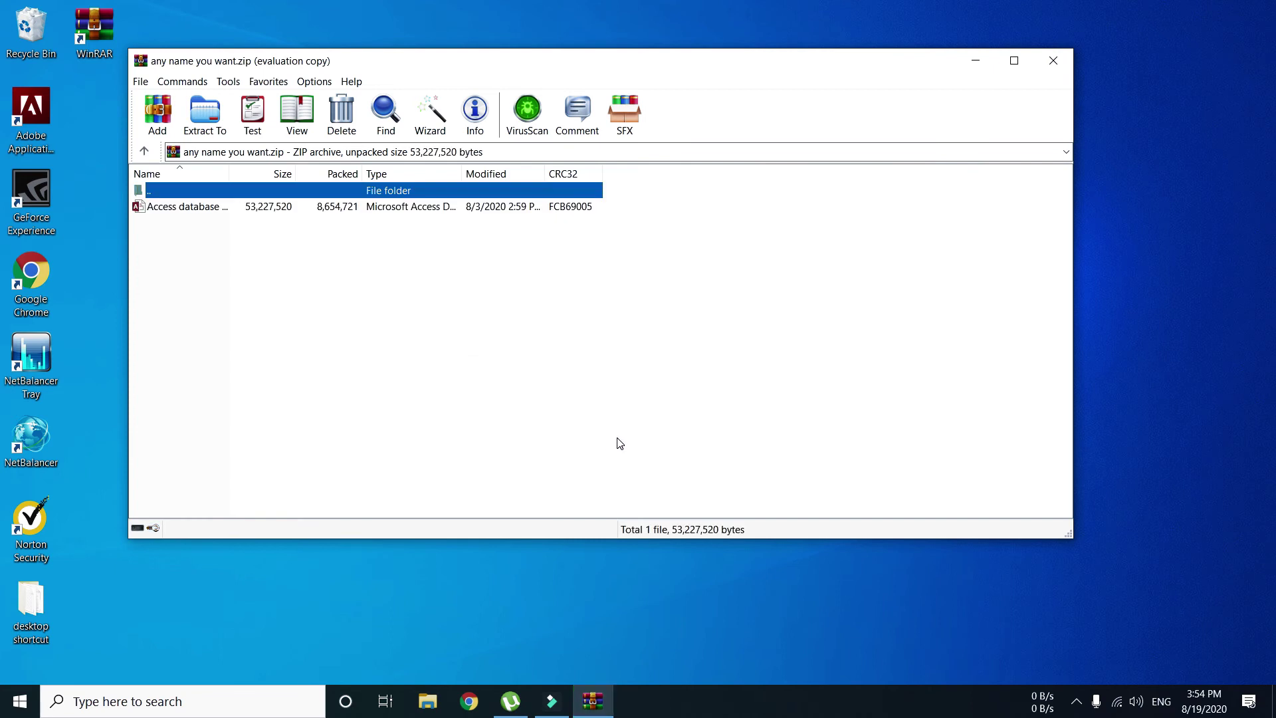
# - Create a new desktop folder named 'test file'
pyautogui.click(175, 210)
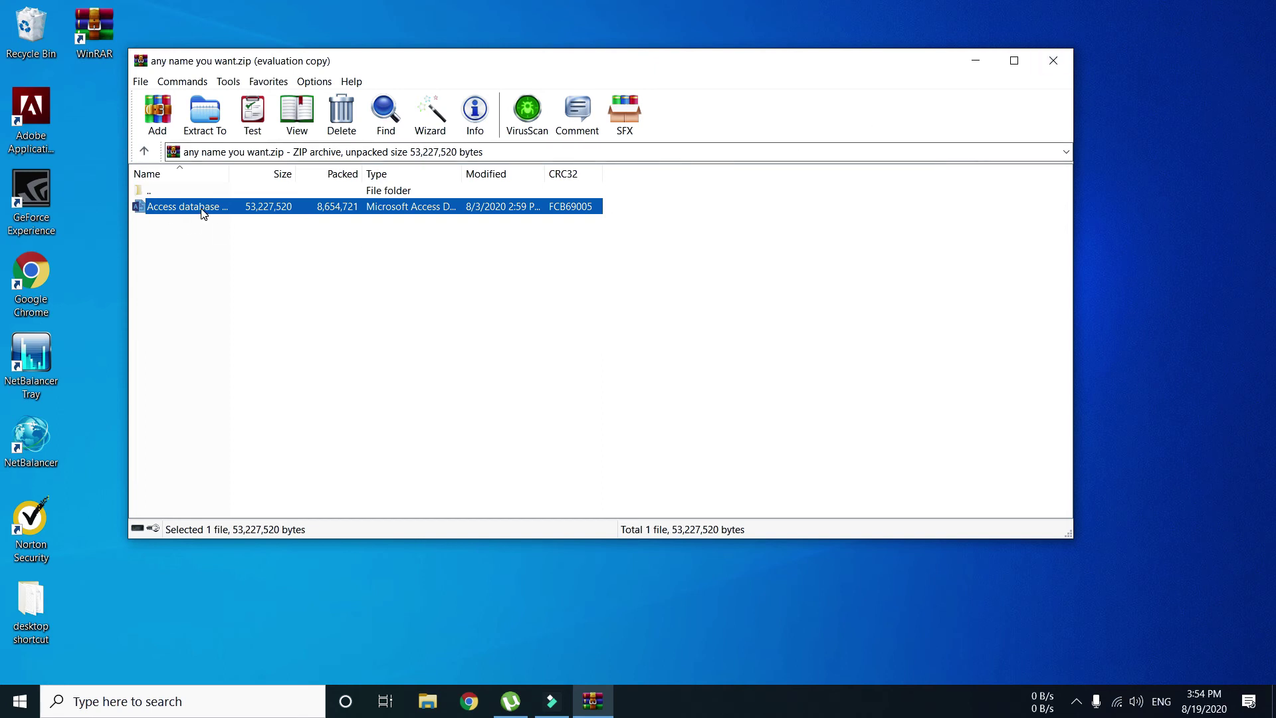
pyautogui.rightClick(74, 321)
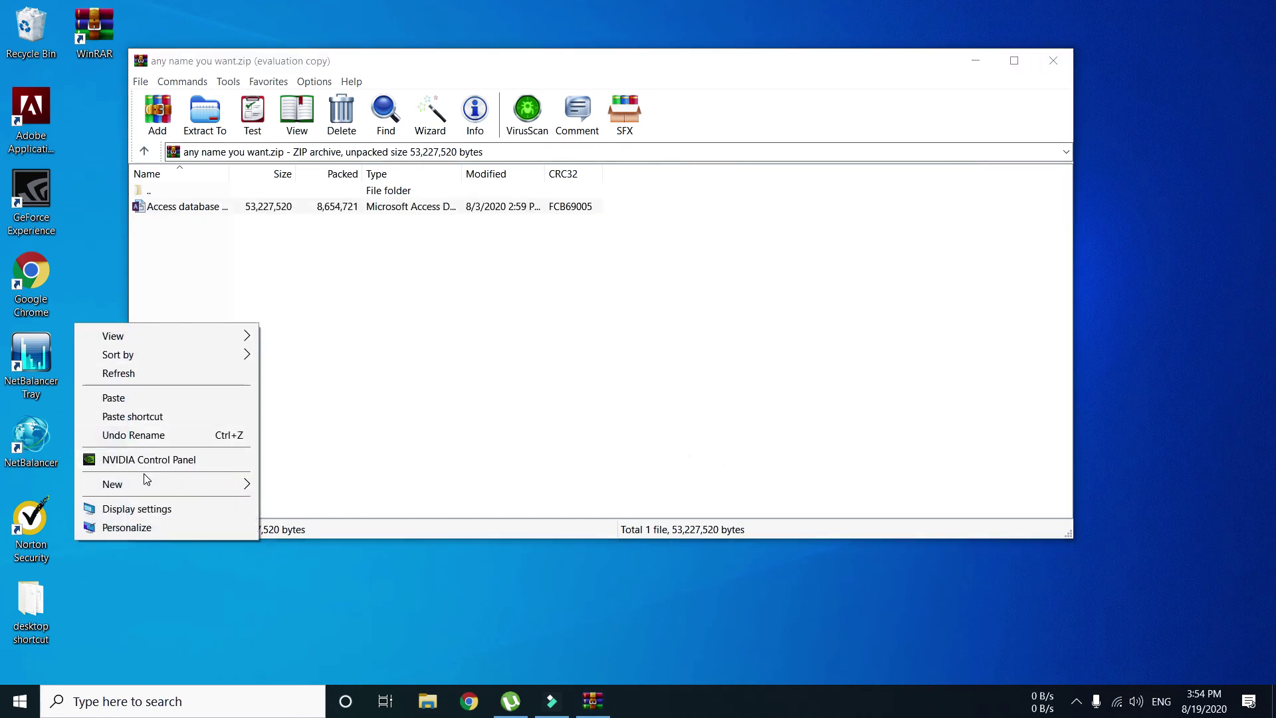
pyautogui.moveTo(145, 485)
pyautogui.click(291, 487)
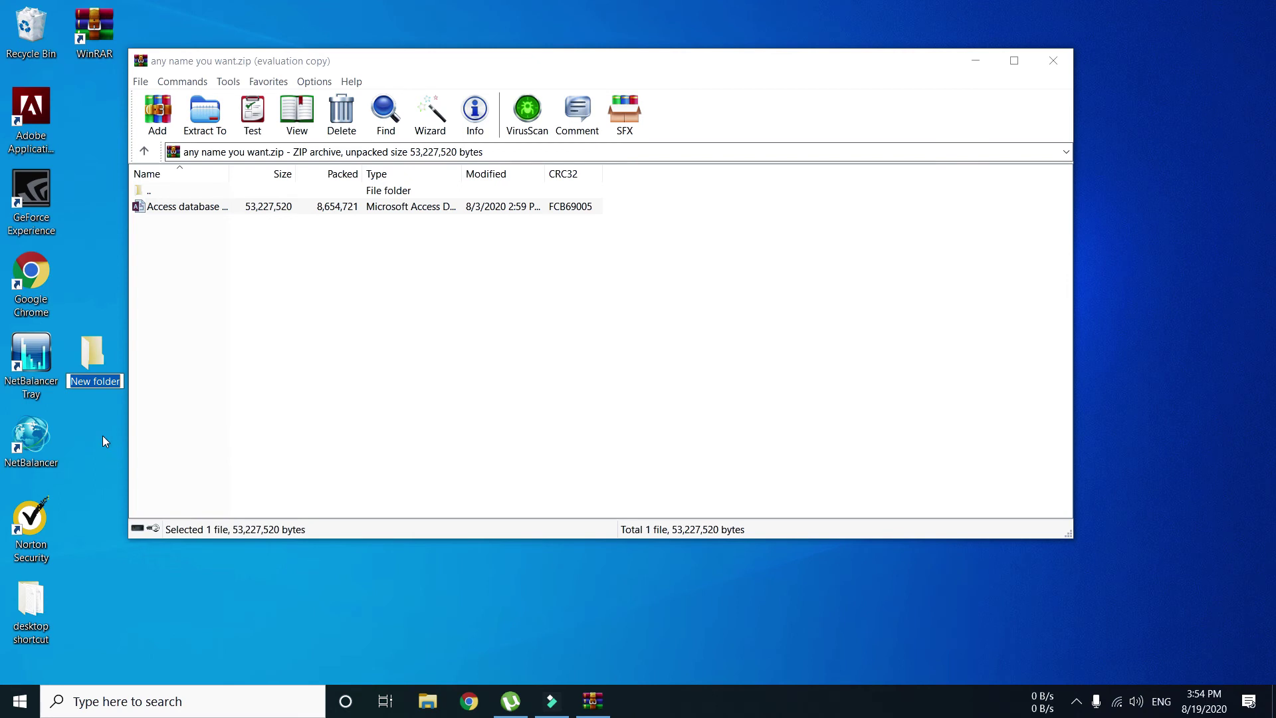
pyautogui.write('test file')
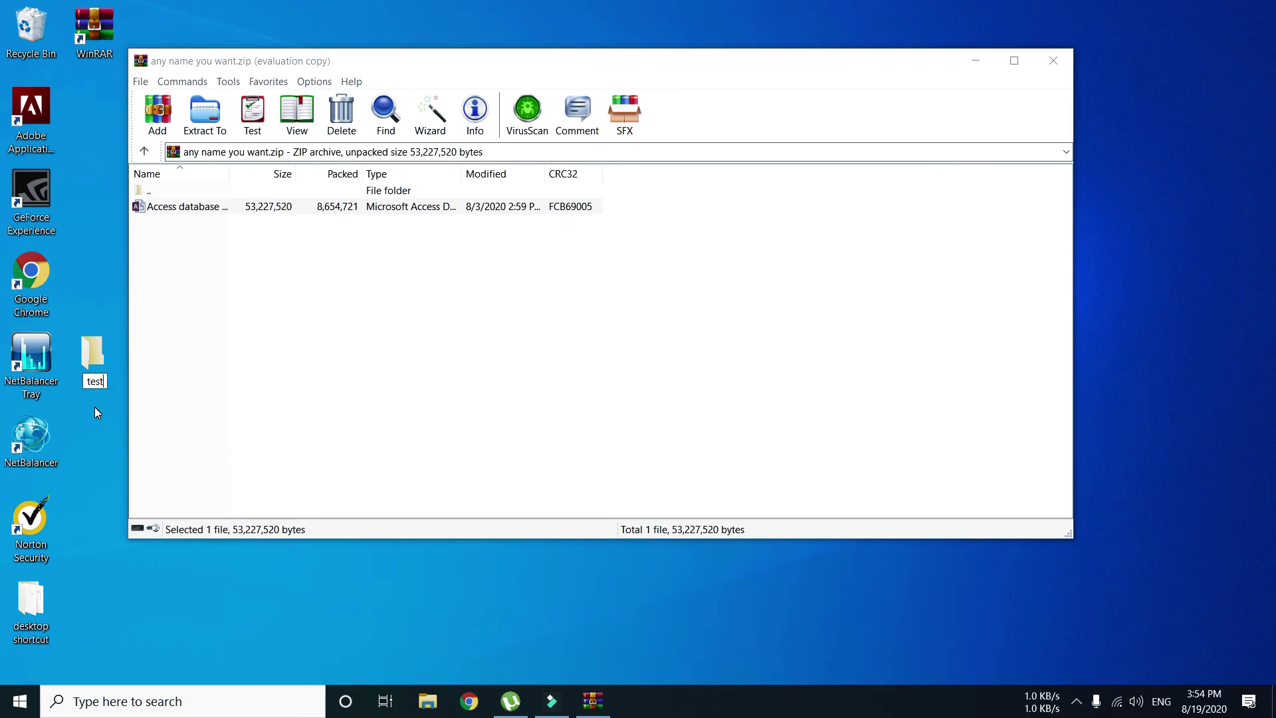
pyautogui.press('Return')
# - Extract the archived Access database to Desktop\test file, ready to enter the password
pyautogui.click(243, 303)
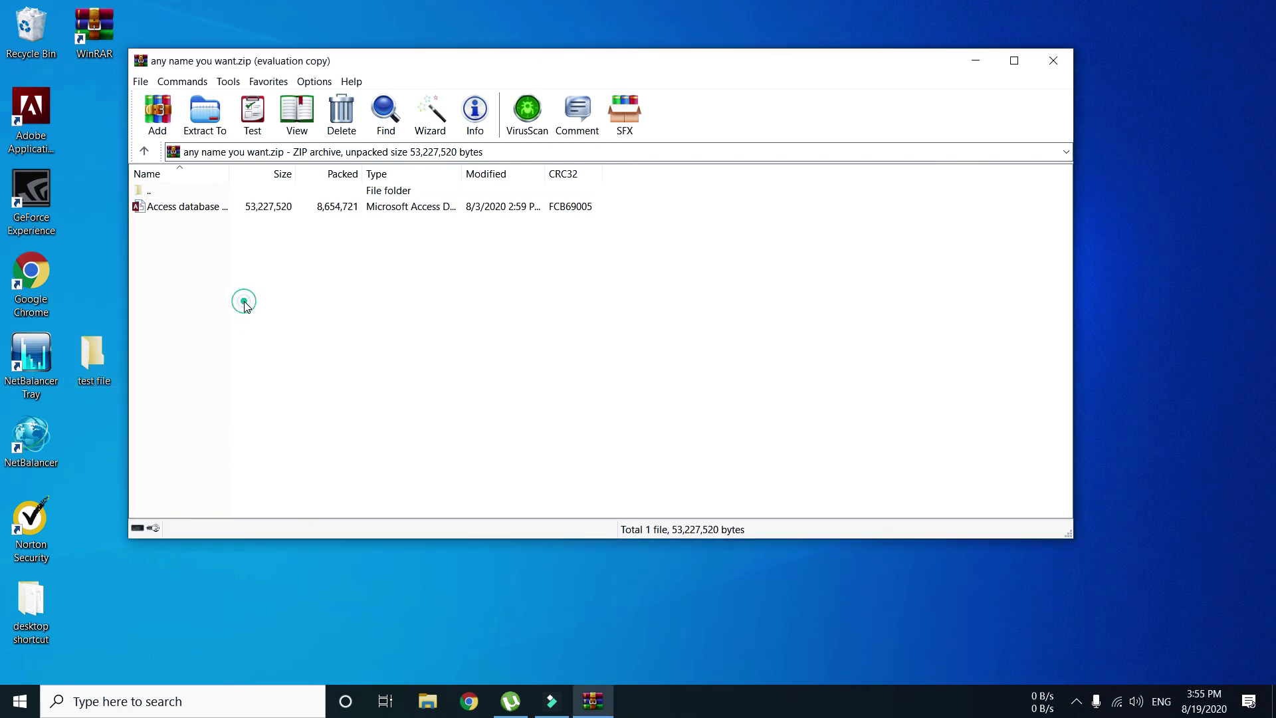
pyautogui.click(178, 209)
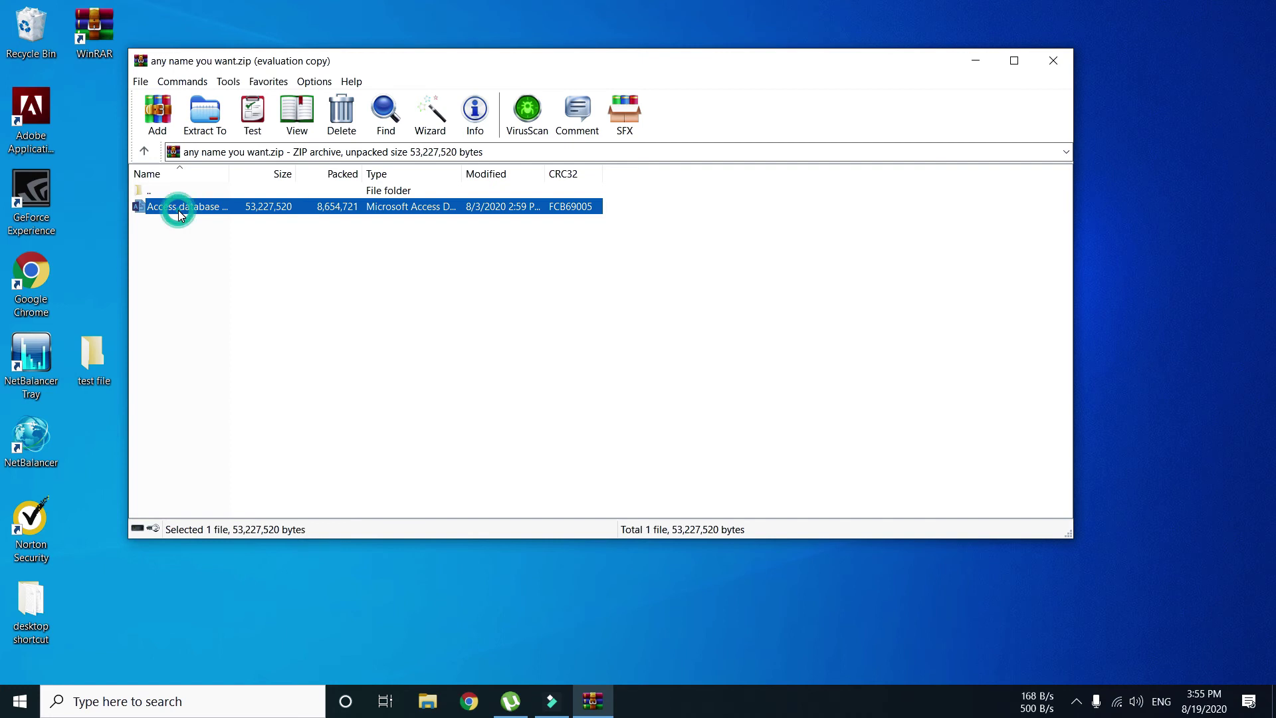
pyautogui.click(207, 116)
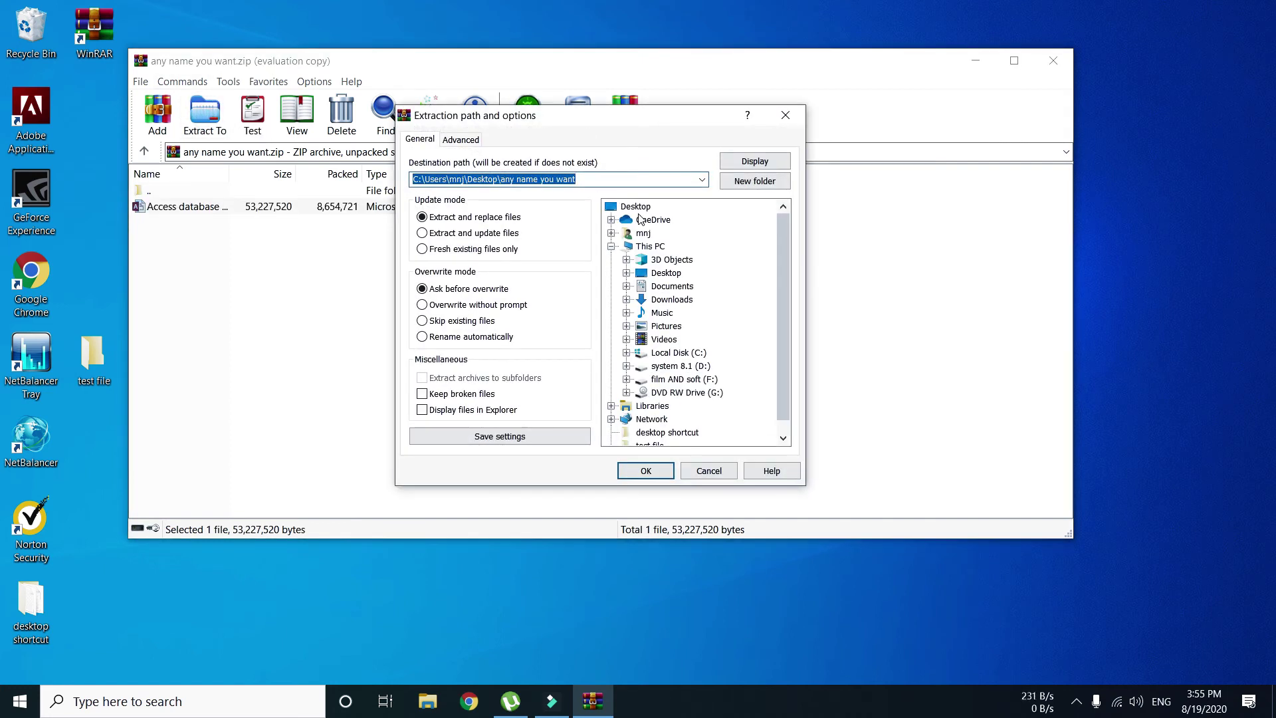
pyautogui.click(642, 272)
pyautogui.click(626, 273)
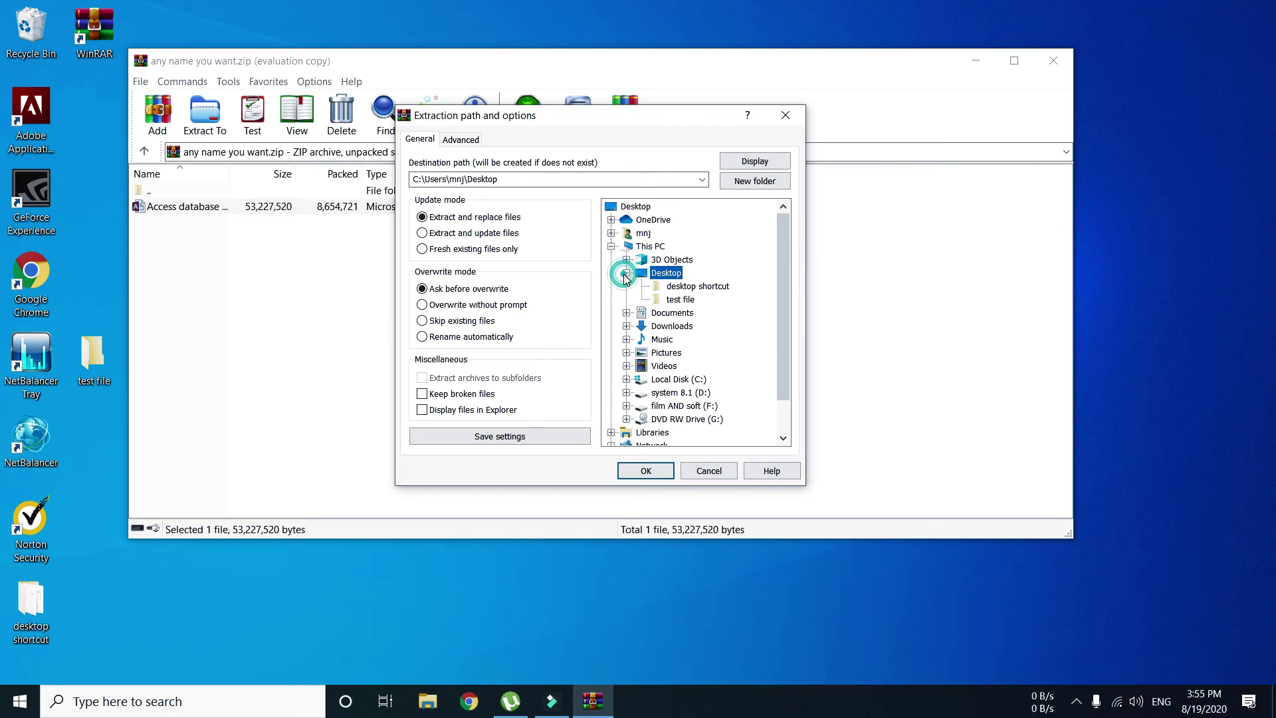
pyautogui.click(676, 304)
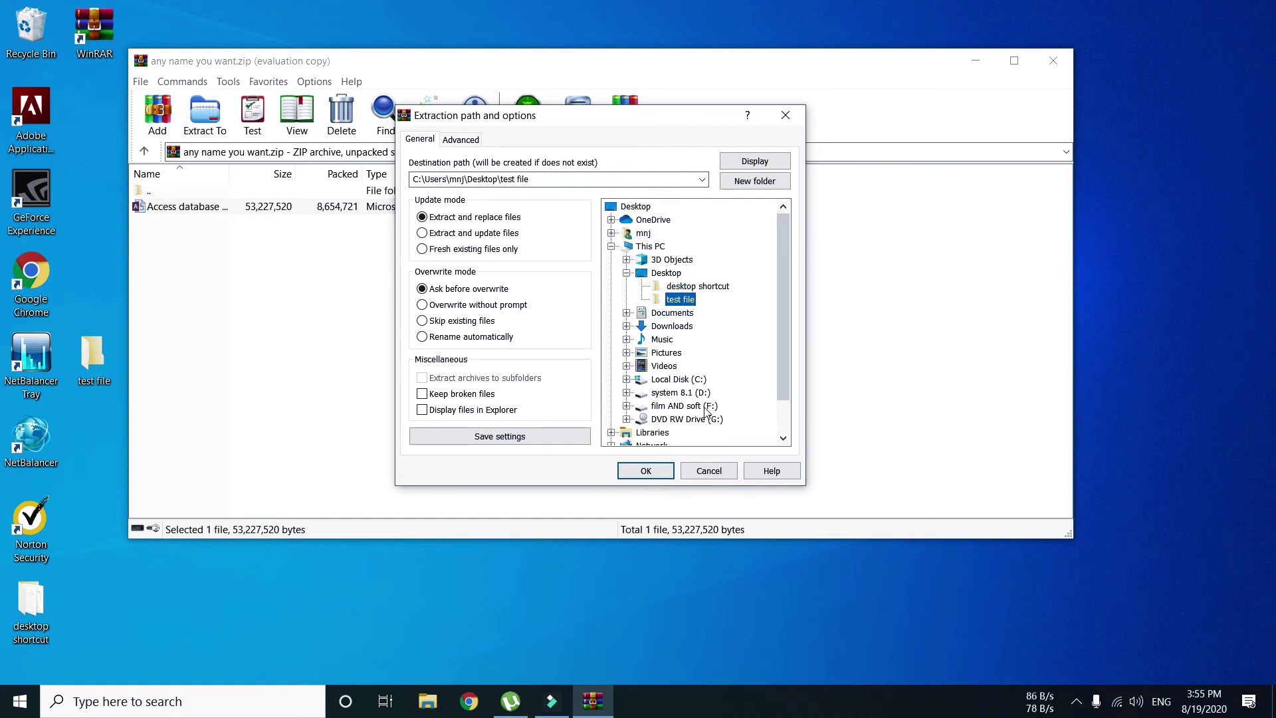
pyautogui.click(654, 471)
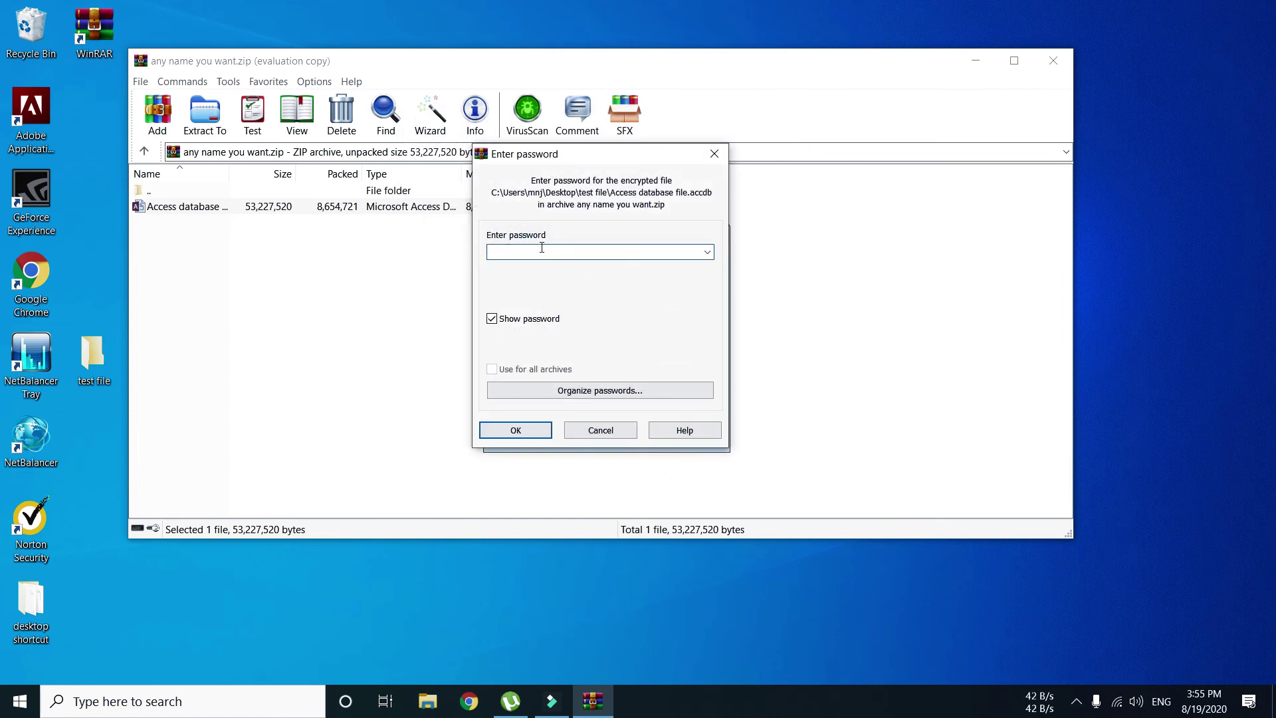
pyautogui.click(536, 251)
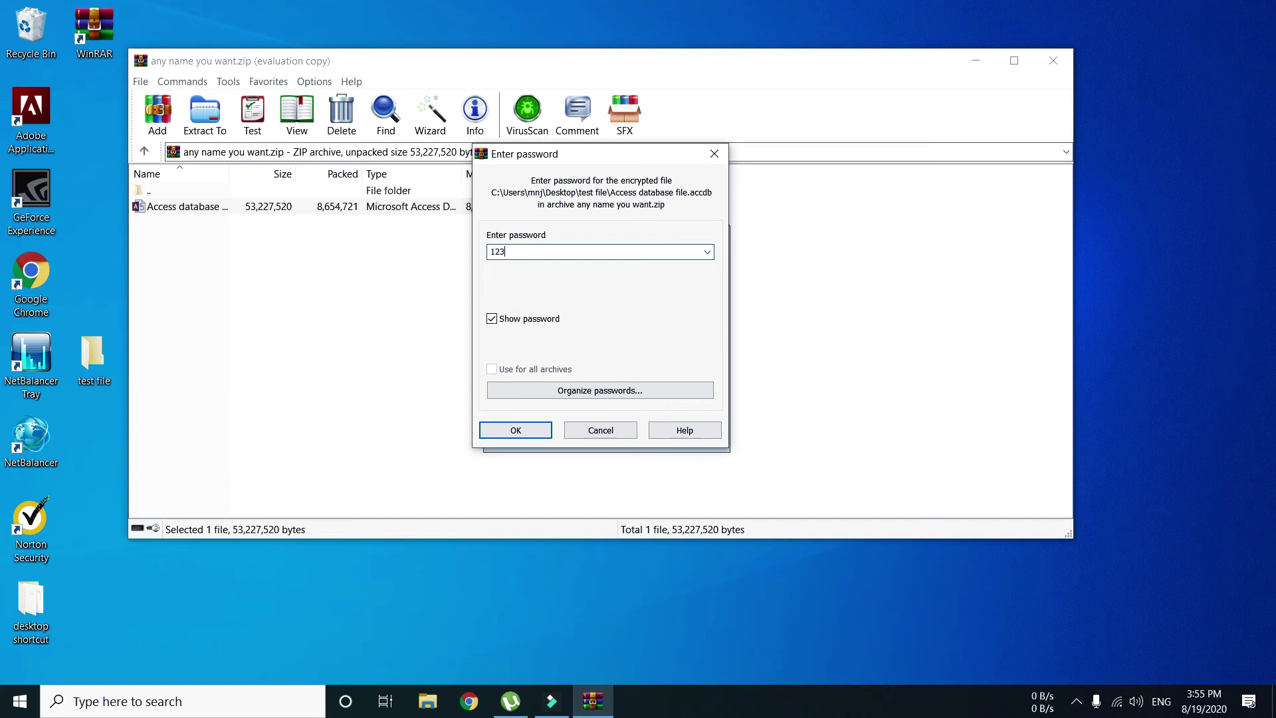
# - Enter the archive password to extract the Access database, then select the 'test file' folder
pyautogui.write('12345')
pyautogui.click(516, 430)
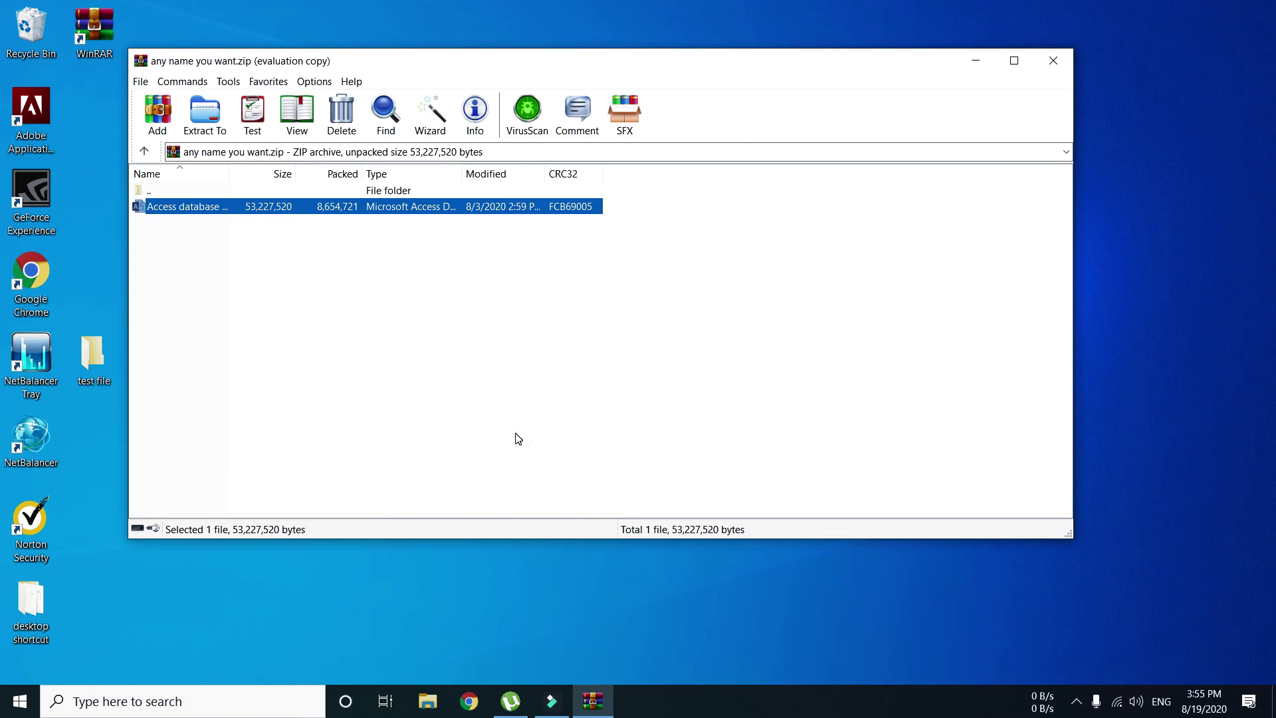
pyautogui.click(94, 351)
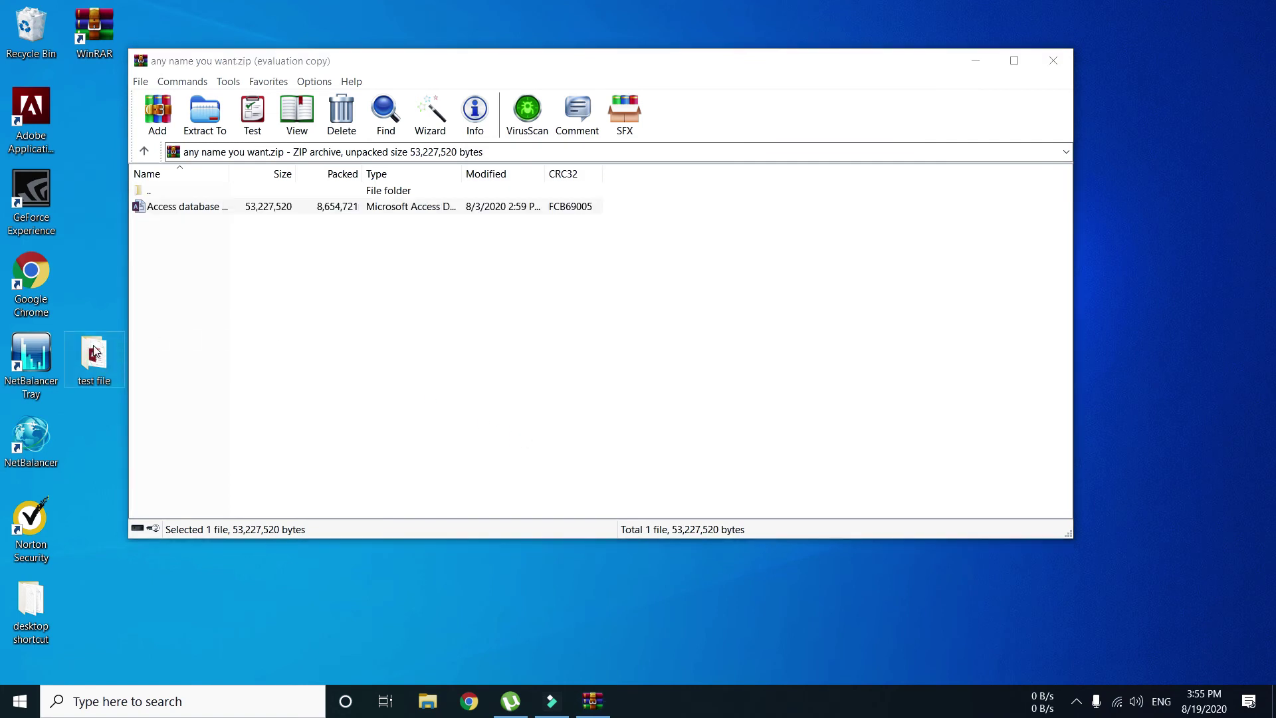
# - Check that 'test file' holds the 51,980 KB Access database, then move it beside the desktop archives
pyautogui.click(1054, 59)
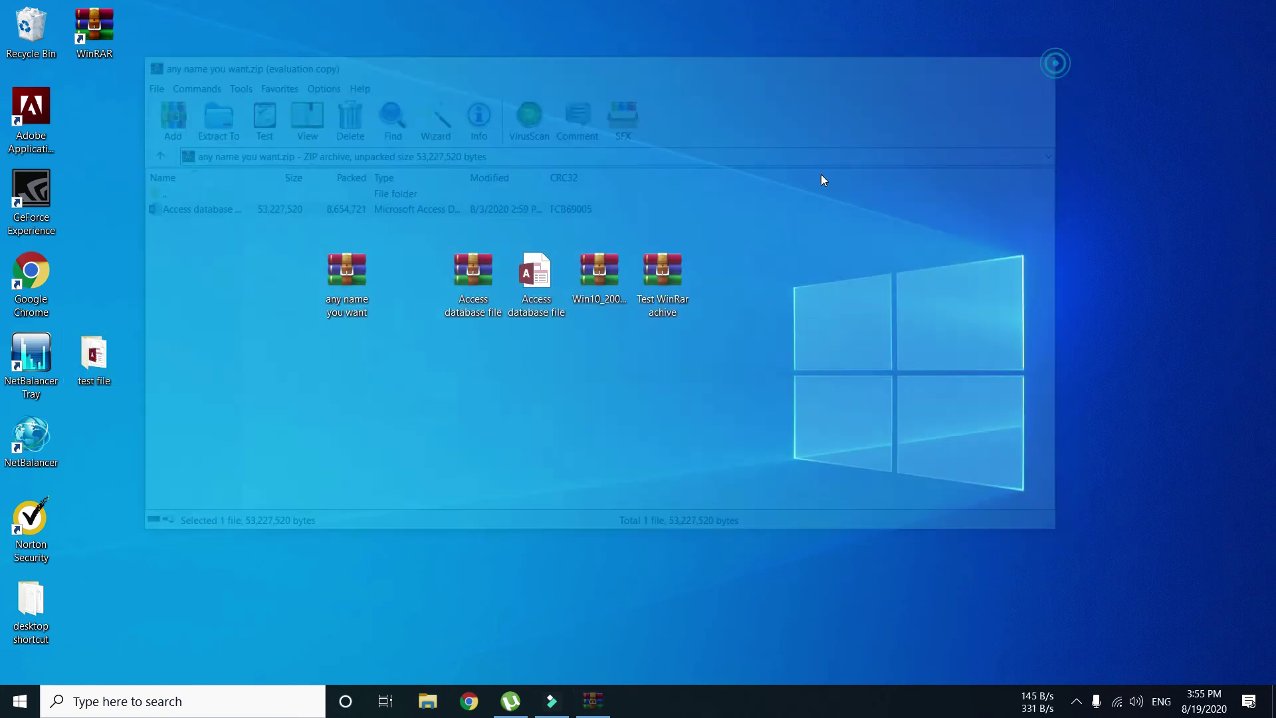
pyautogui.rightClick(101, 360)
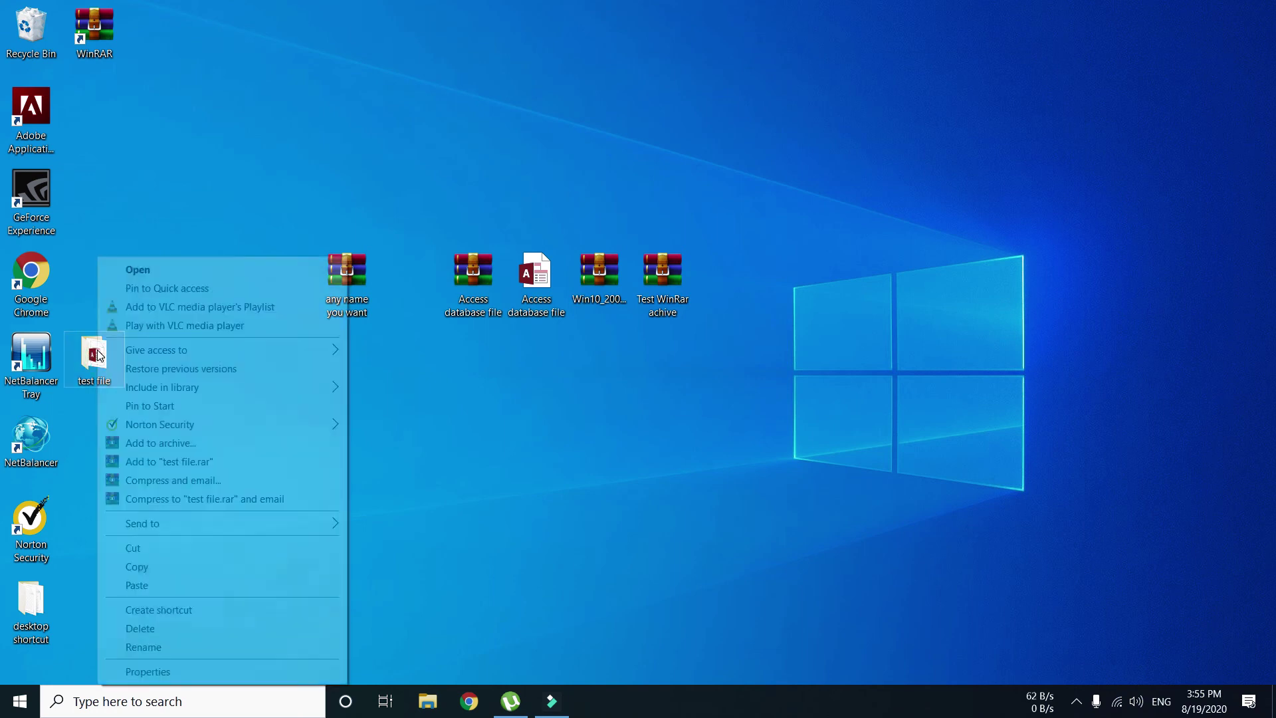
pyautogui.click(152, 268)
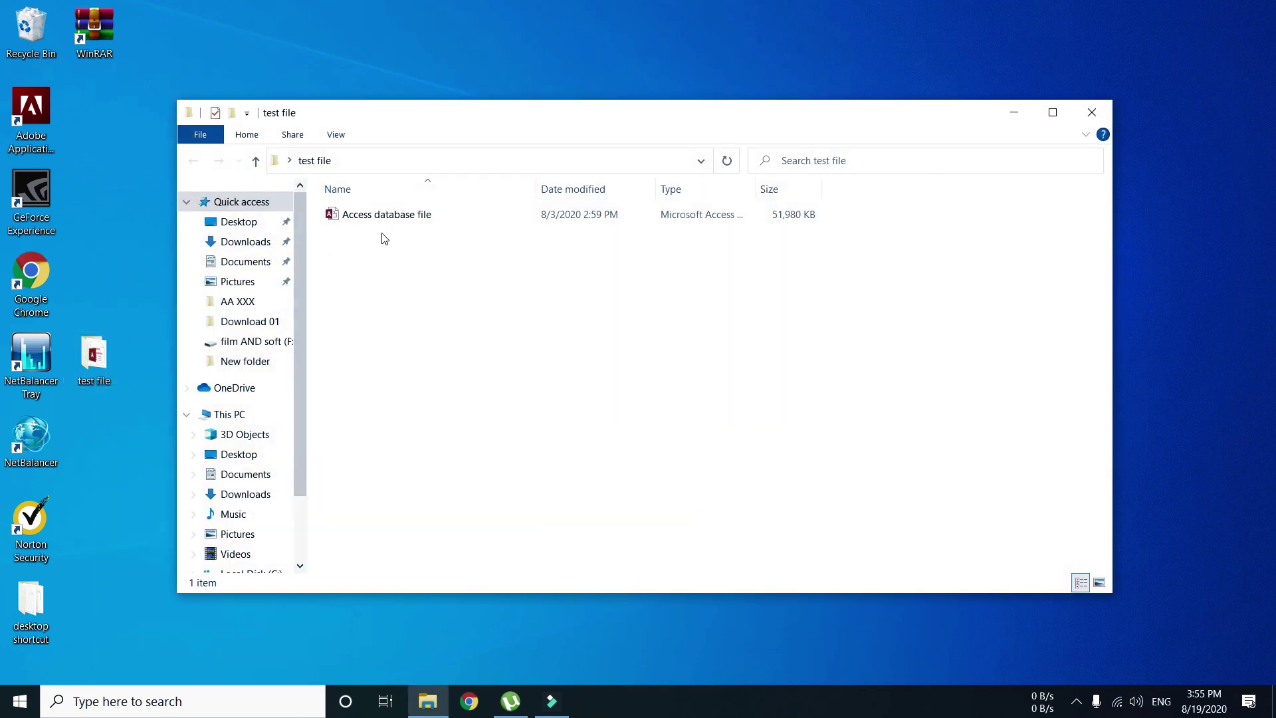
pyautogui.click(372, 220)
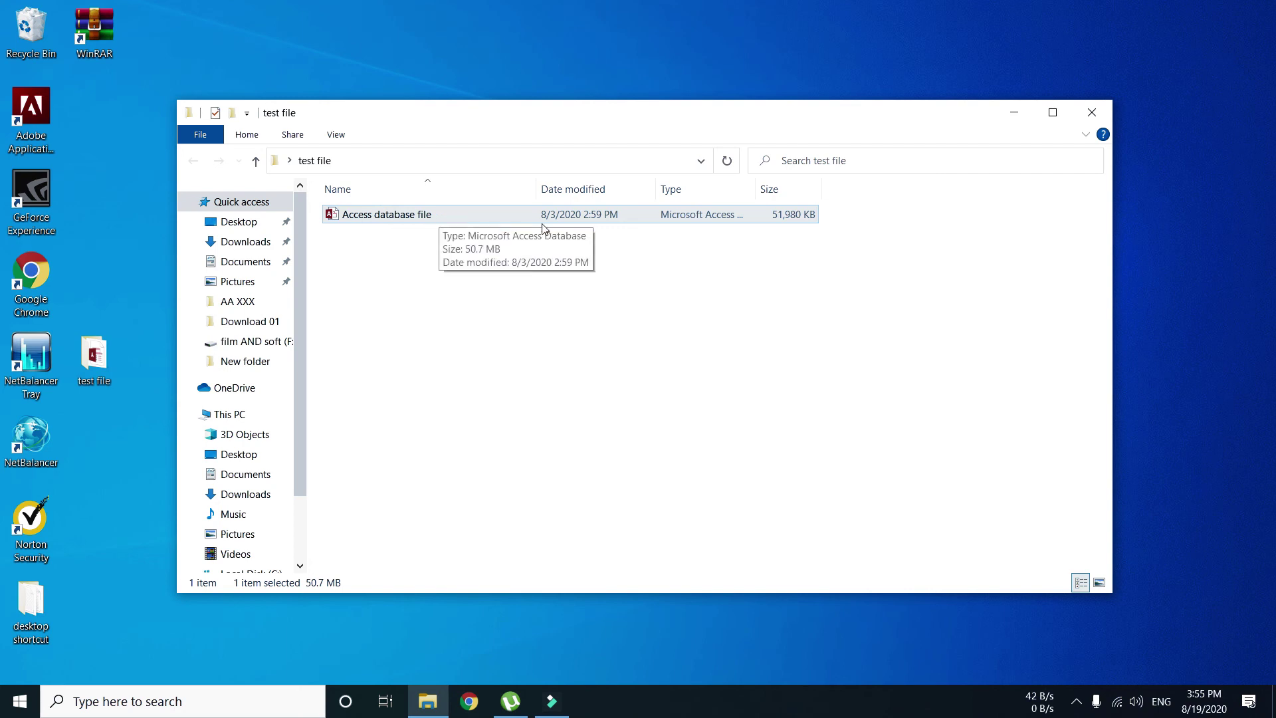
pyautogui.click(1090, 113)
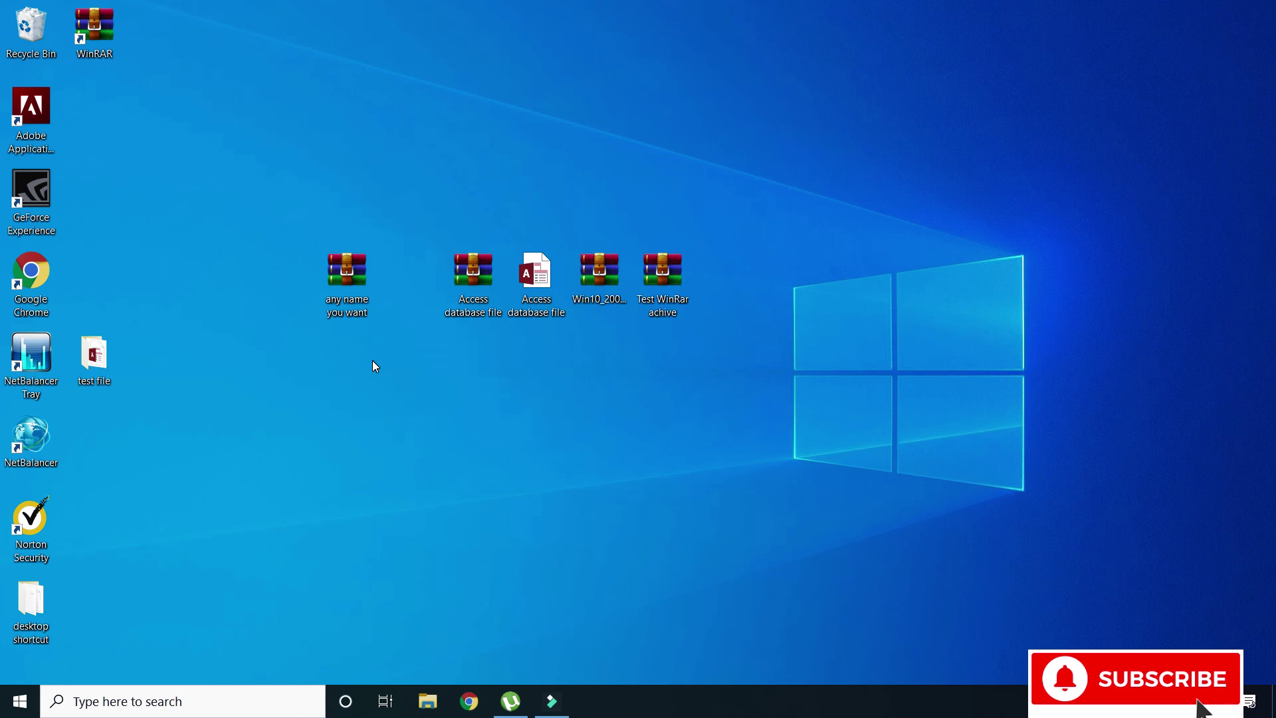
pyautogui.moveTo(87, 363); pyautogui.dragTo(401, 285)
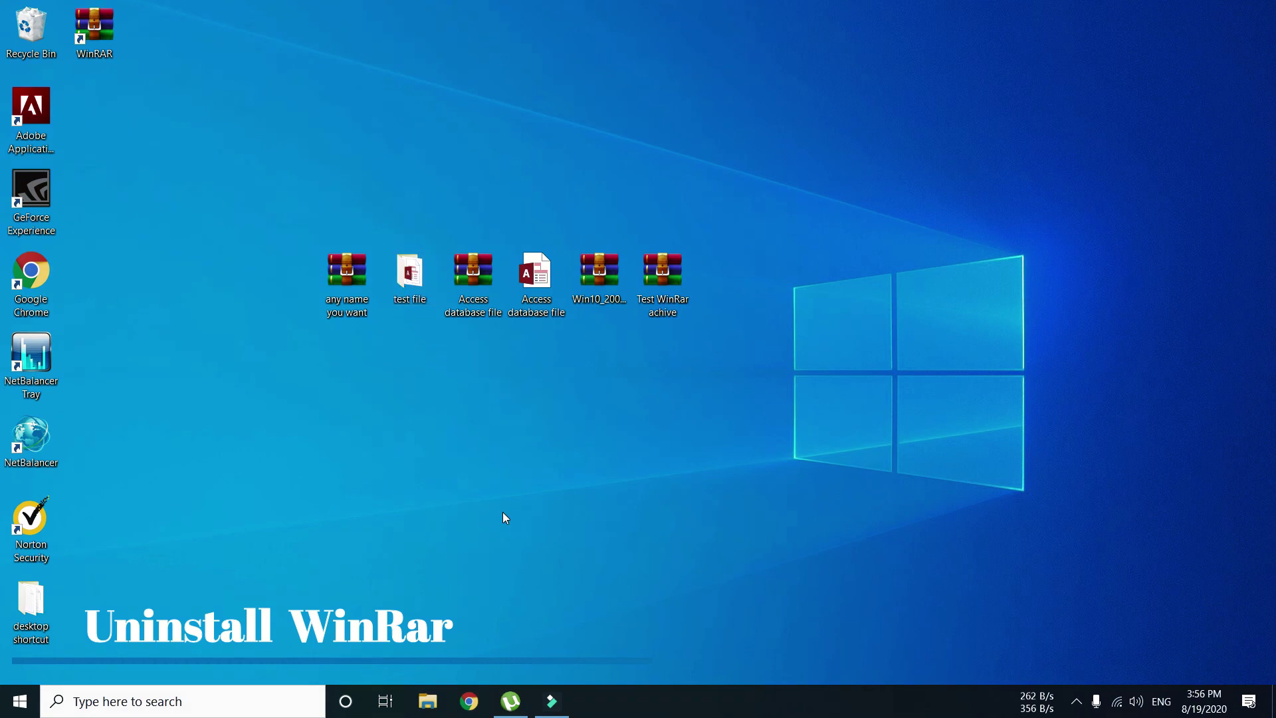
# - Search Windows for 'control panel' and launch it
pyautogui.click(173, 699)
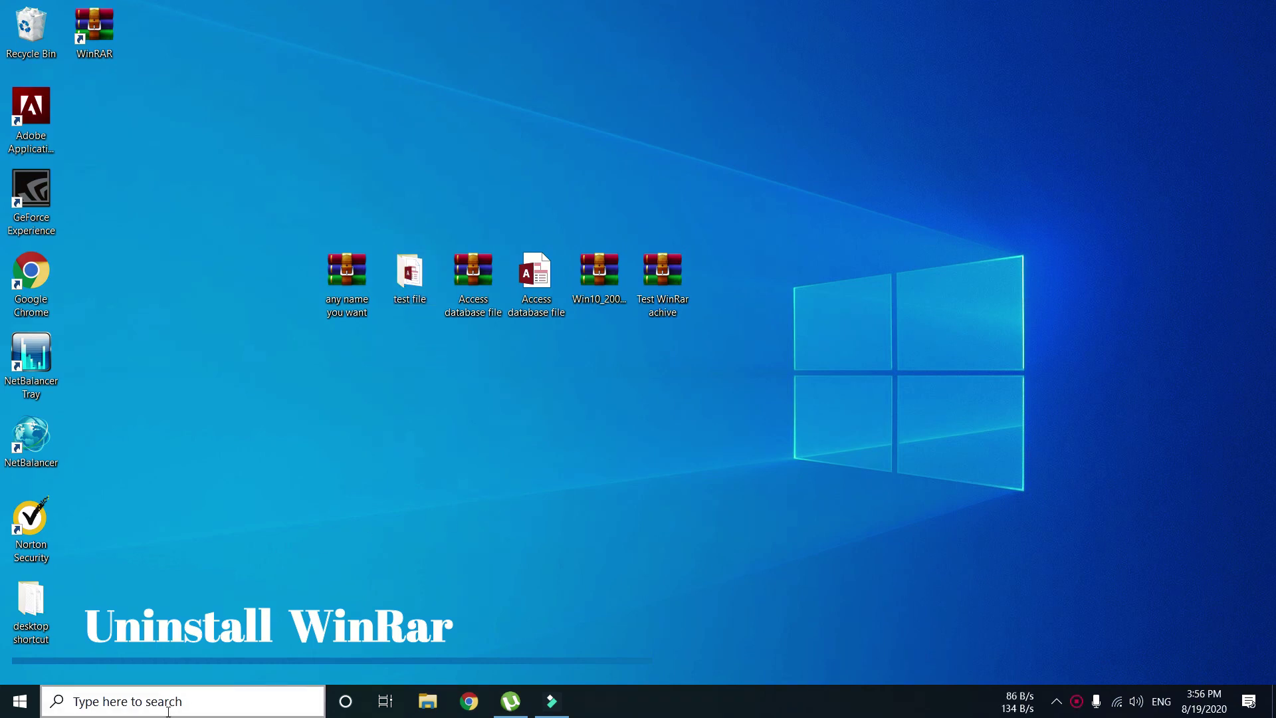
pyautogui.write('con')
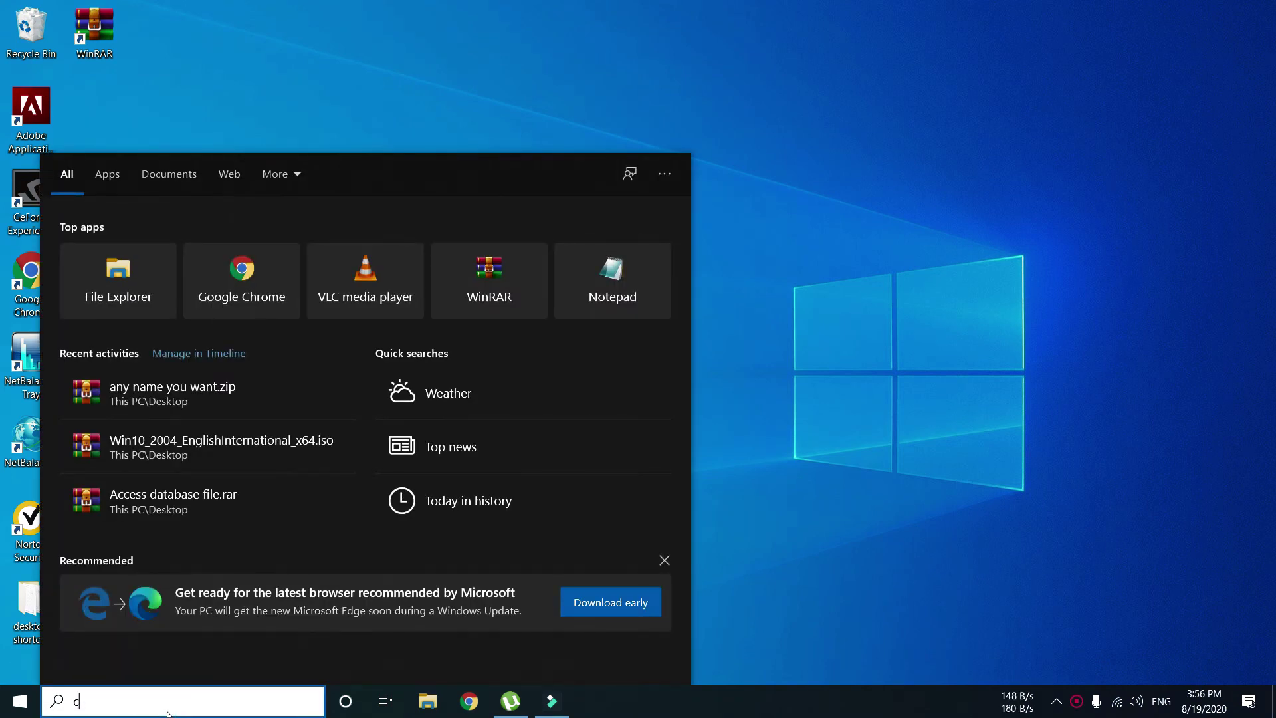
pyautogui.write('tr')
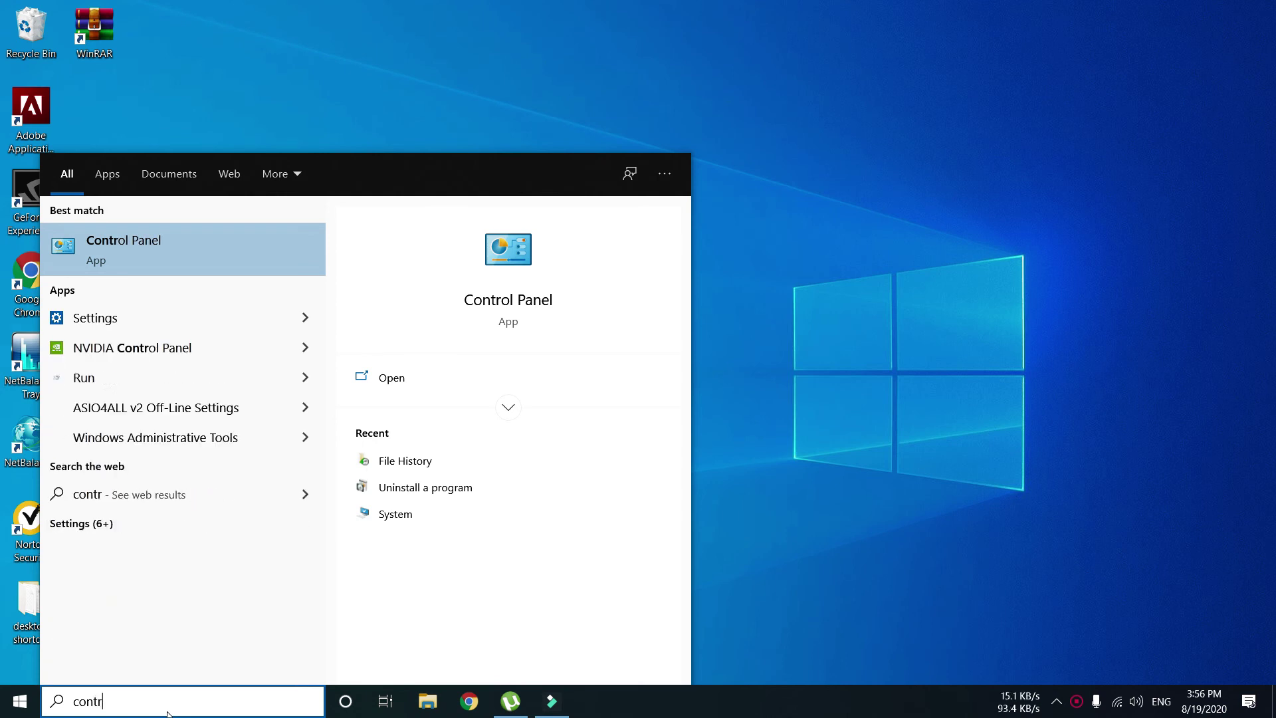
pyautogui.write('ol panel')
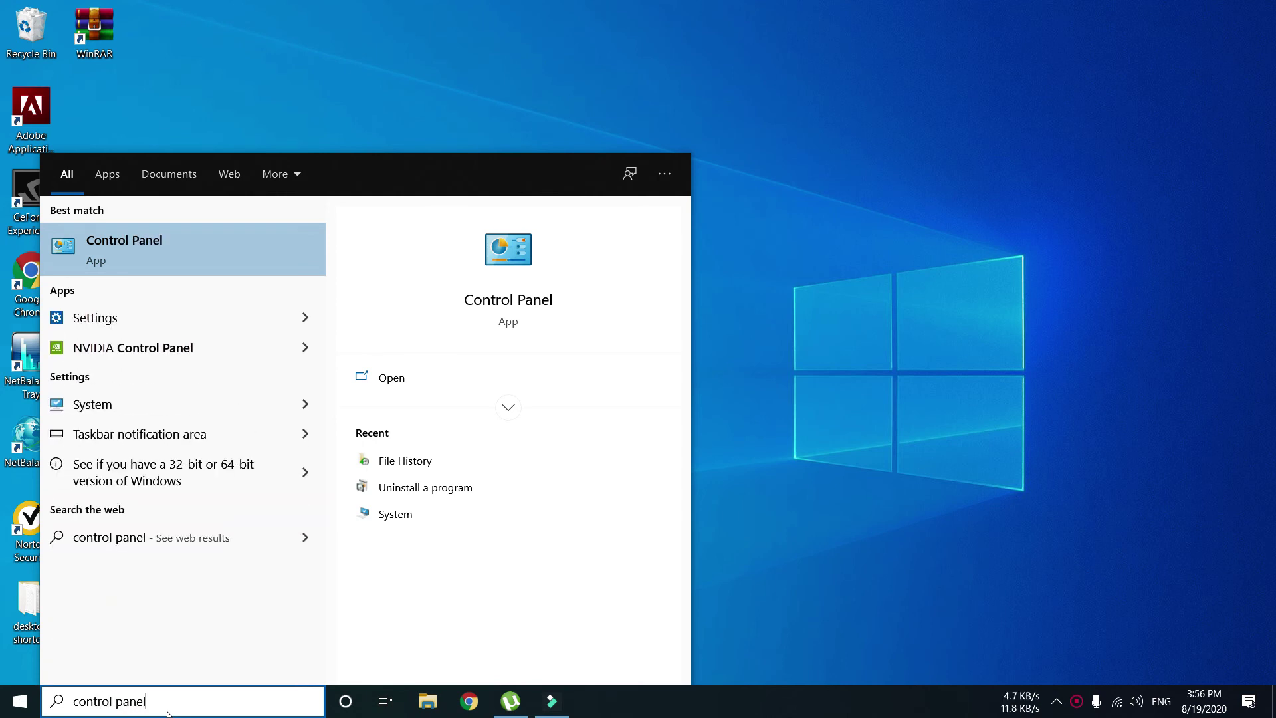
pyautogui.press('Return')
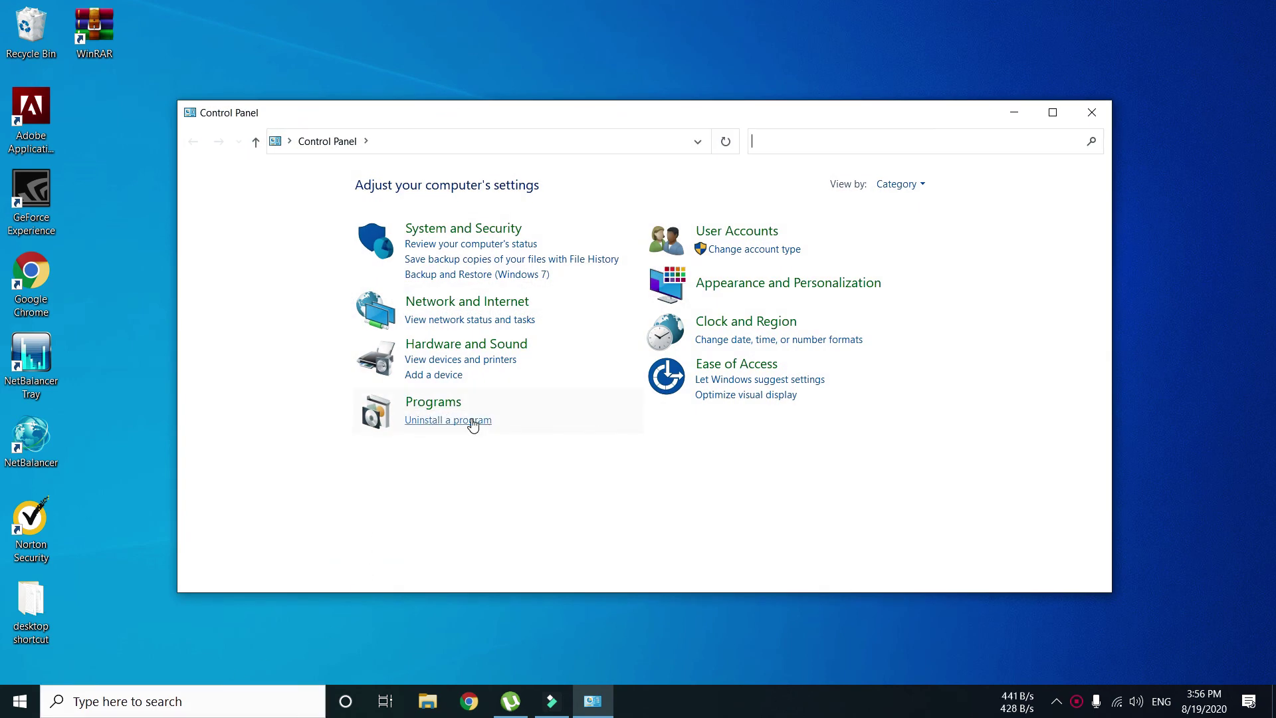
# - Switch Control Panel to Small icons view and go to Programs and Features
pyautogui.click(917, 184)
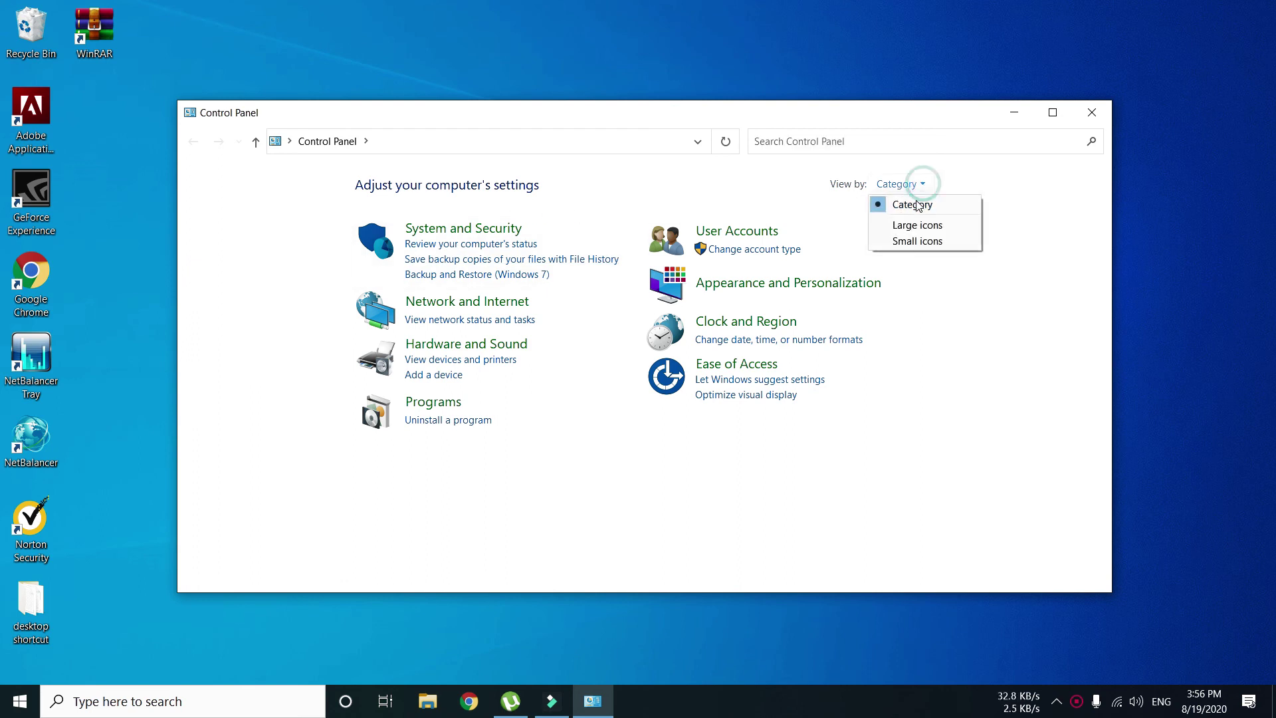
pyautogui.click(912, 237)
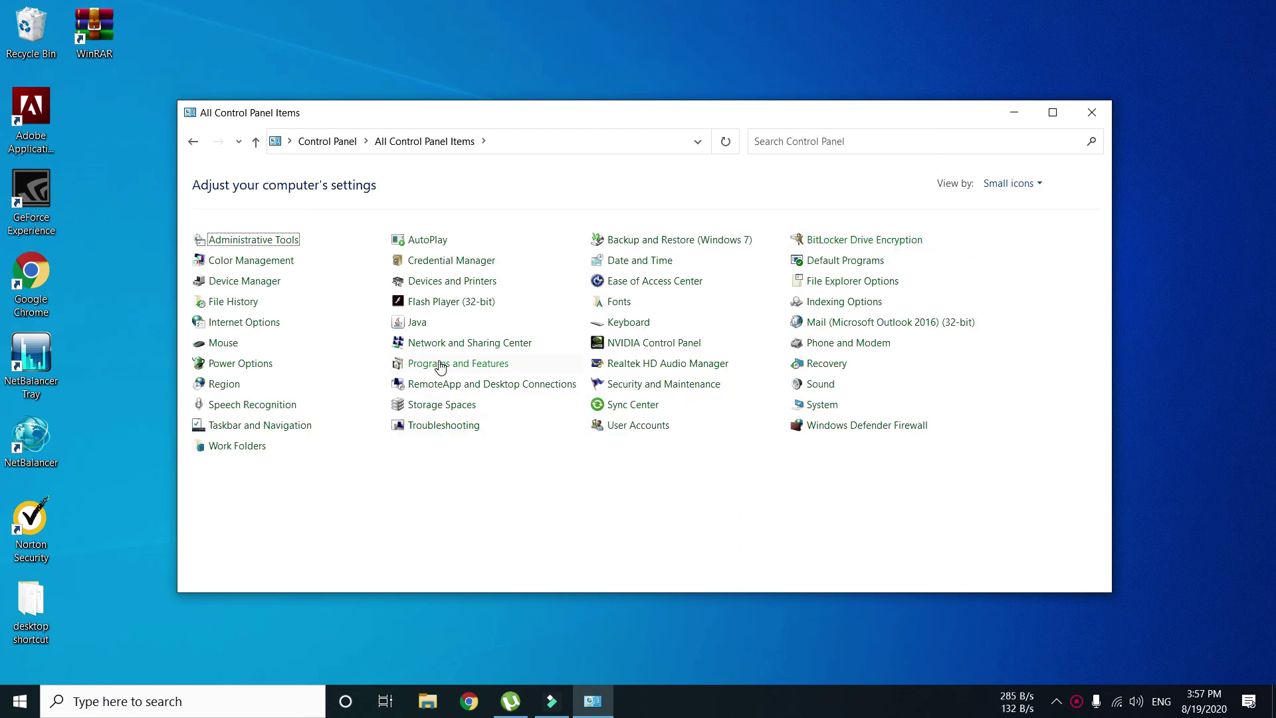
pyautogui.click(469, 365)
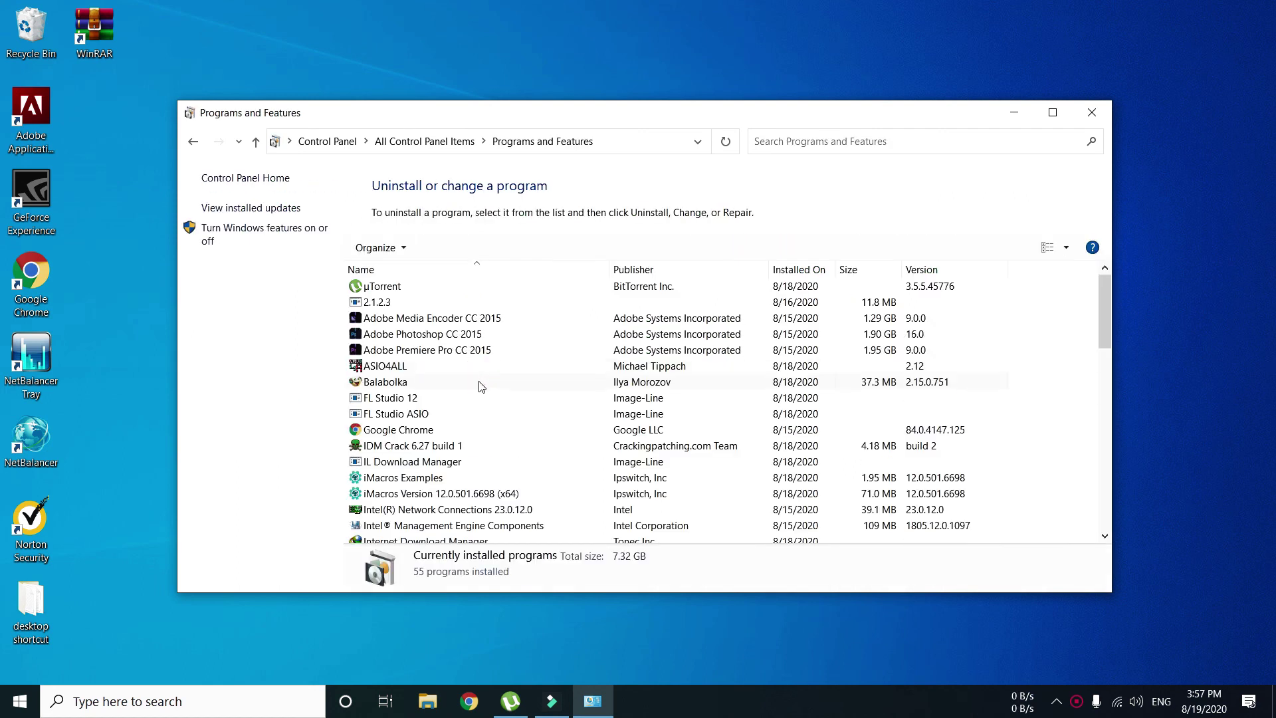
# - Remove WinRAR 5.91, accept the reboot notice, and close Programs and Features
pyautogui.scroll(-6, 481, 385)
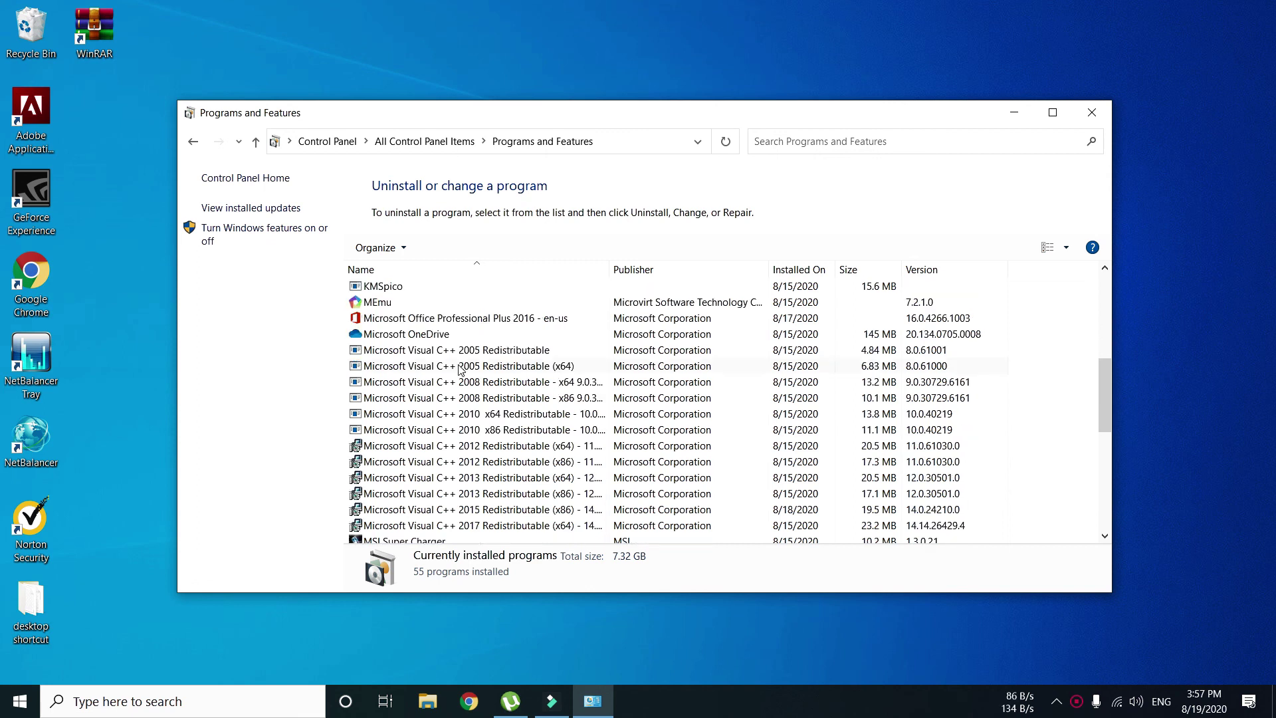
pyautogui.scroll(-7, 459, 369)
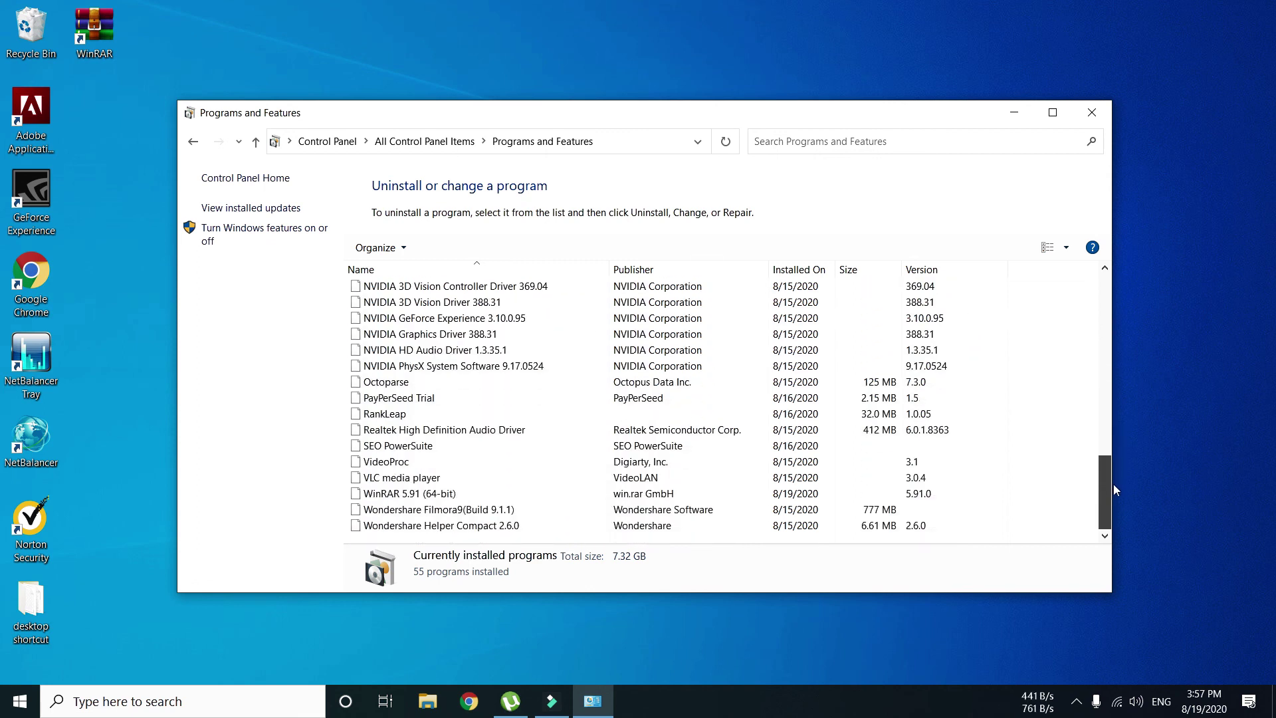
pyautogui.click(417, 495)
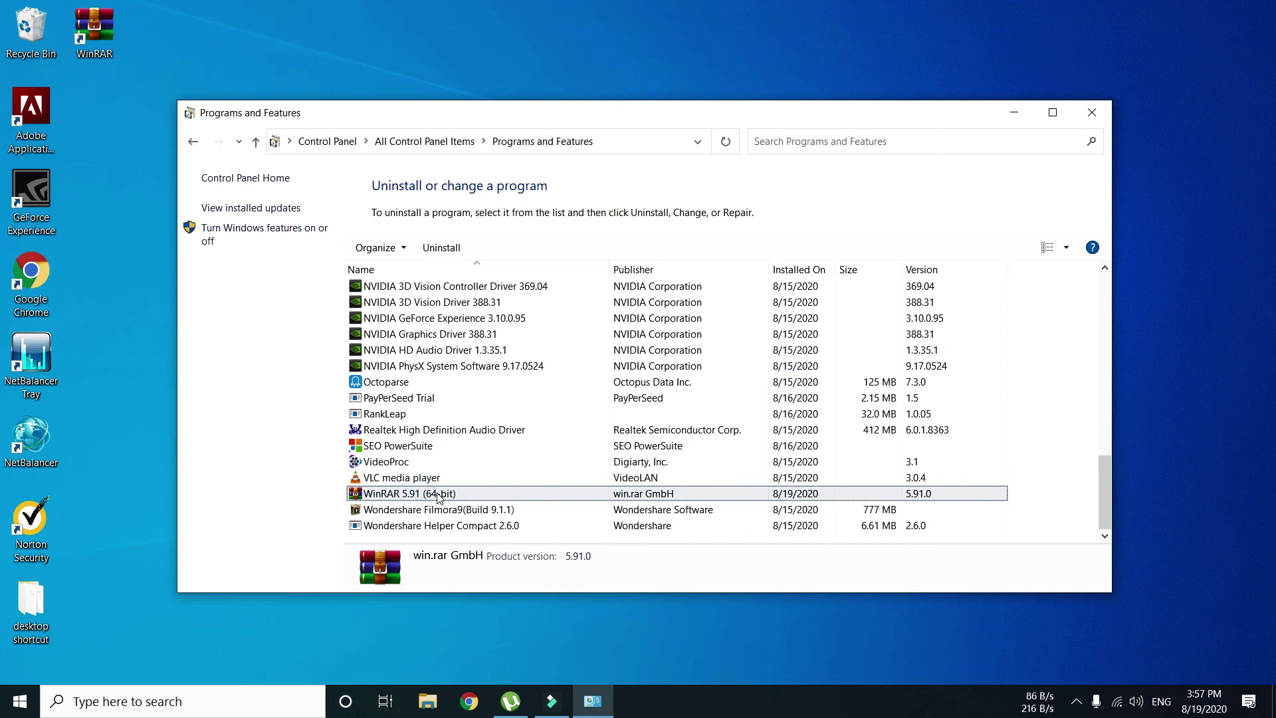
pyautogui.click(444, 254)
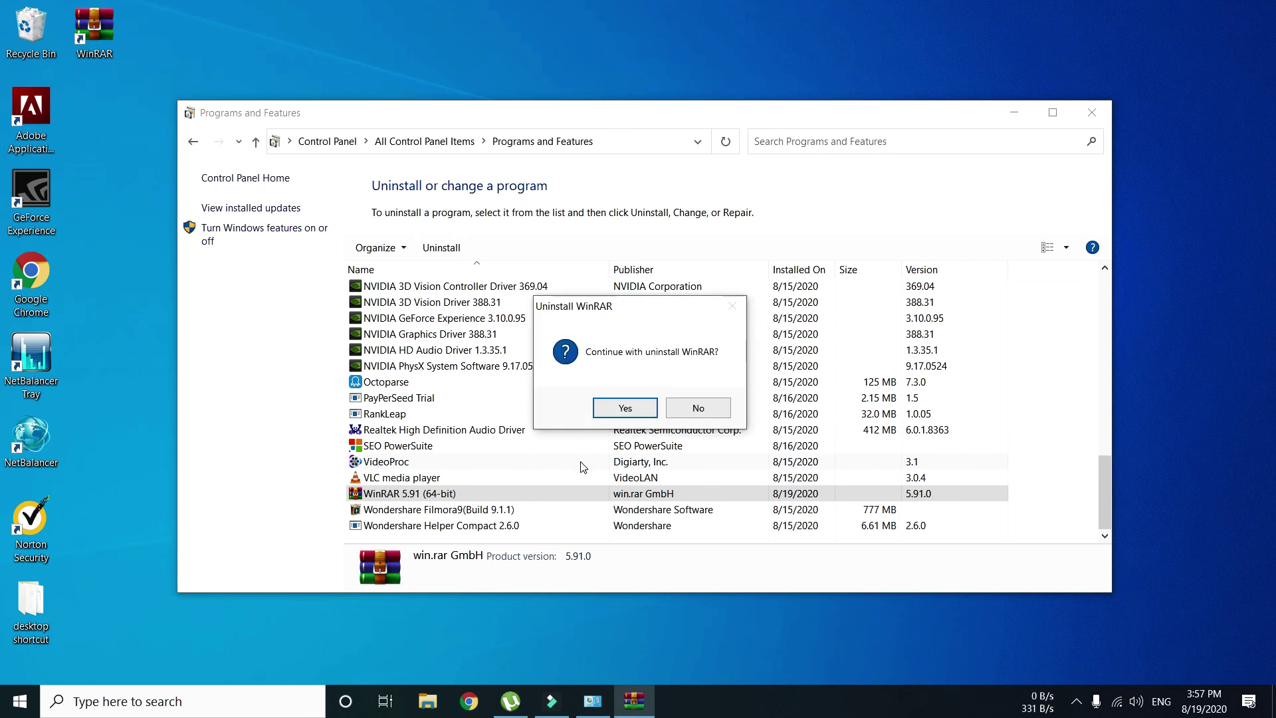
pyautogui.click(613, 413)
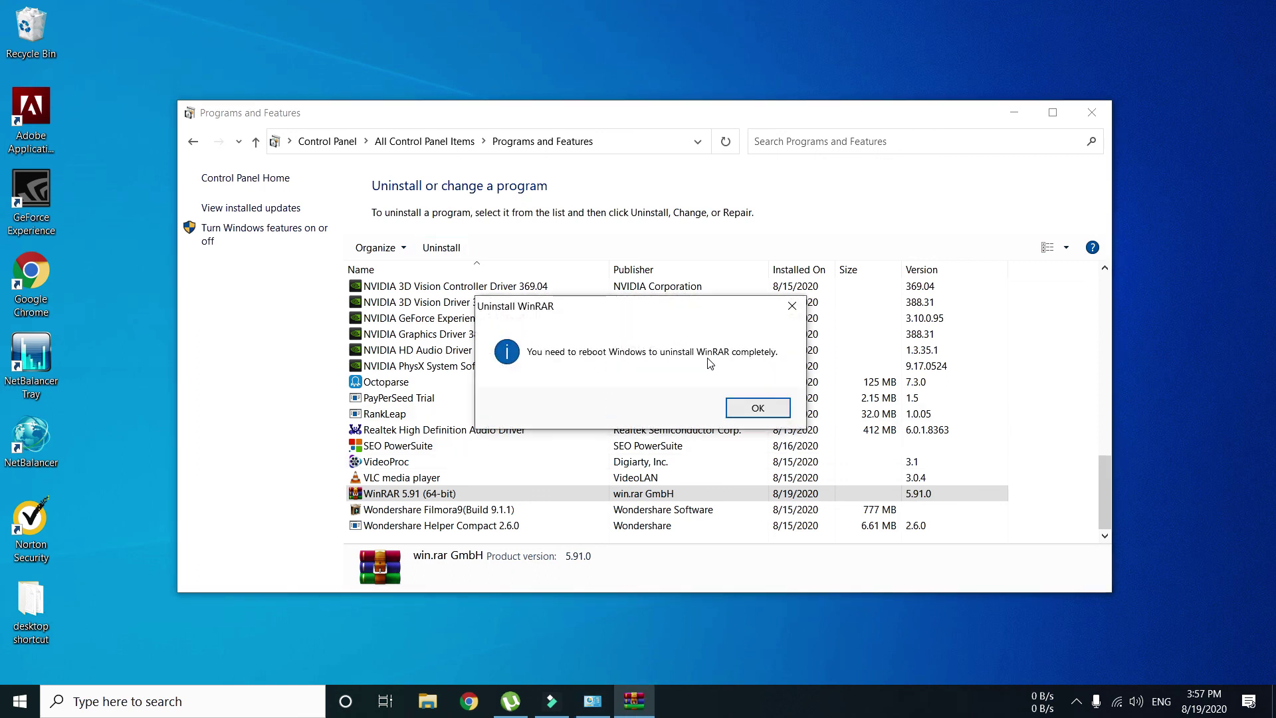
pyautogui.click(754, 415)
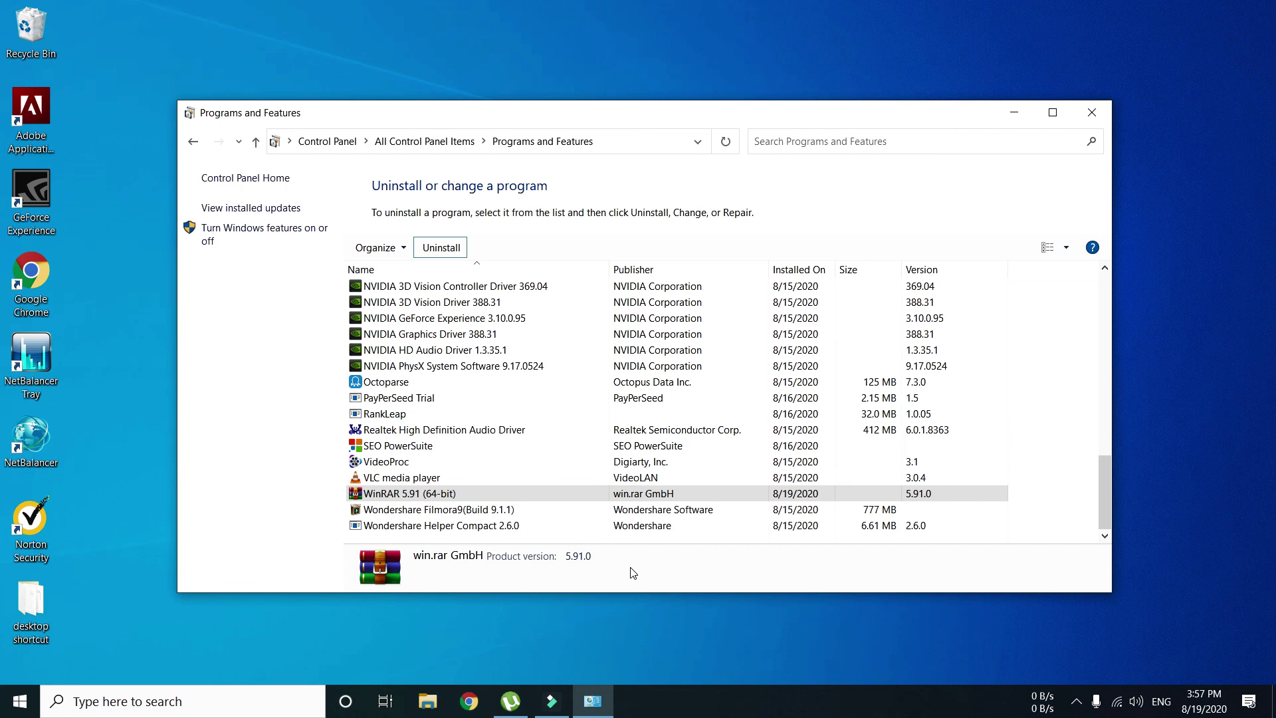
pyautogui.click(1092, 115)
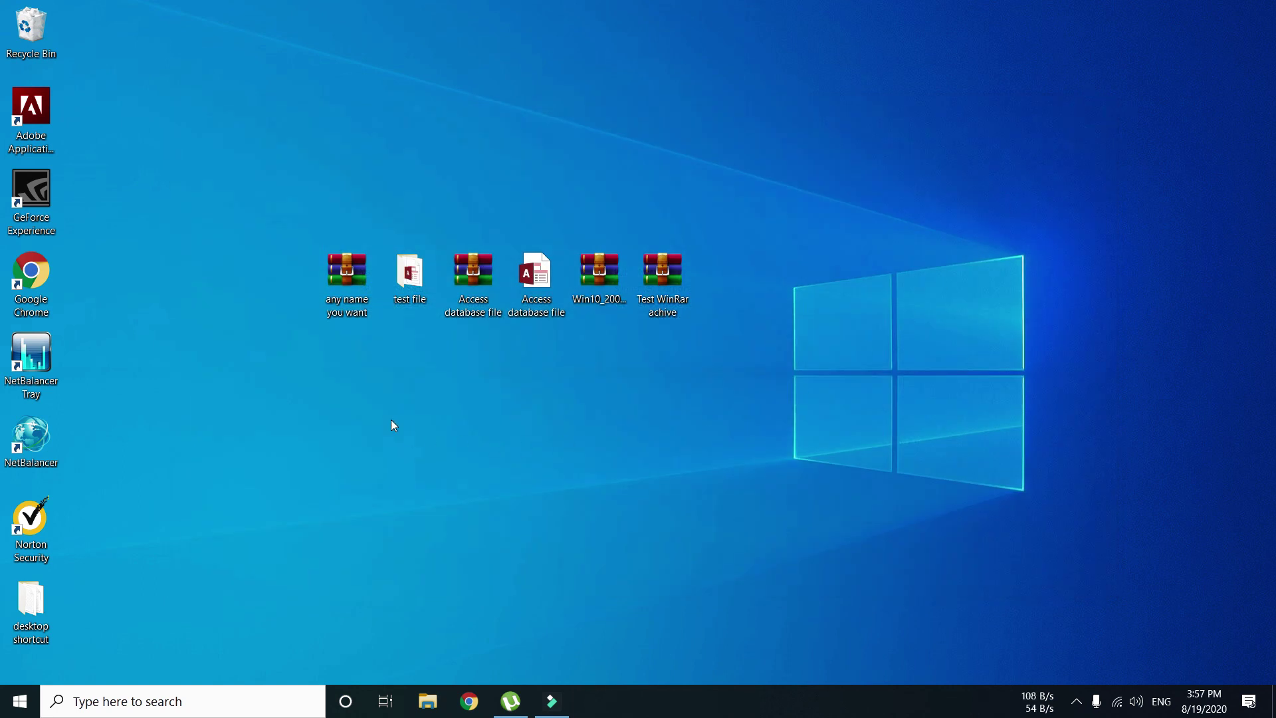